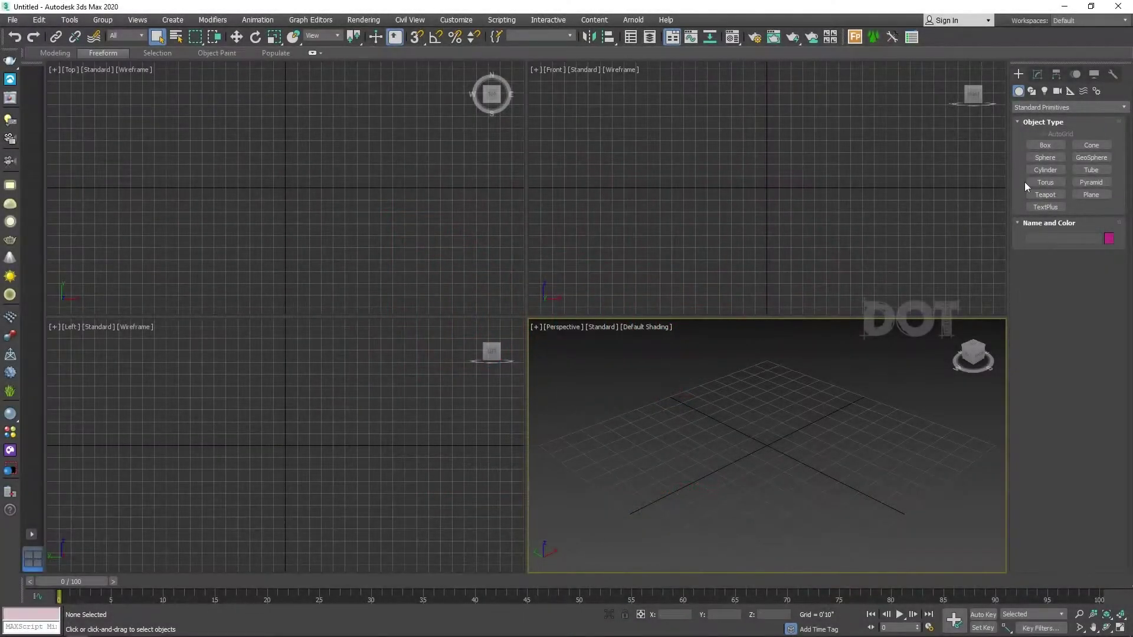
Step: Draw a tall box, Box001, in the maximized Perspective view and show its parameters
left_click(1045, 145)
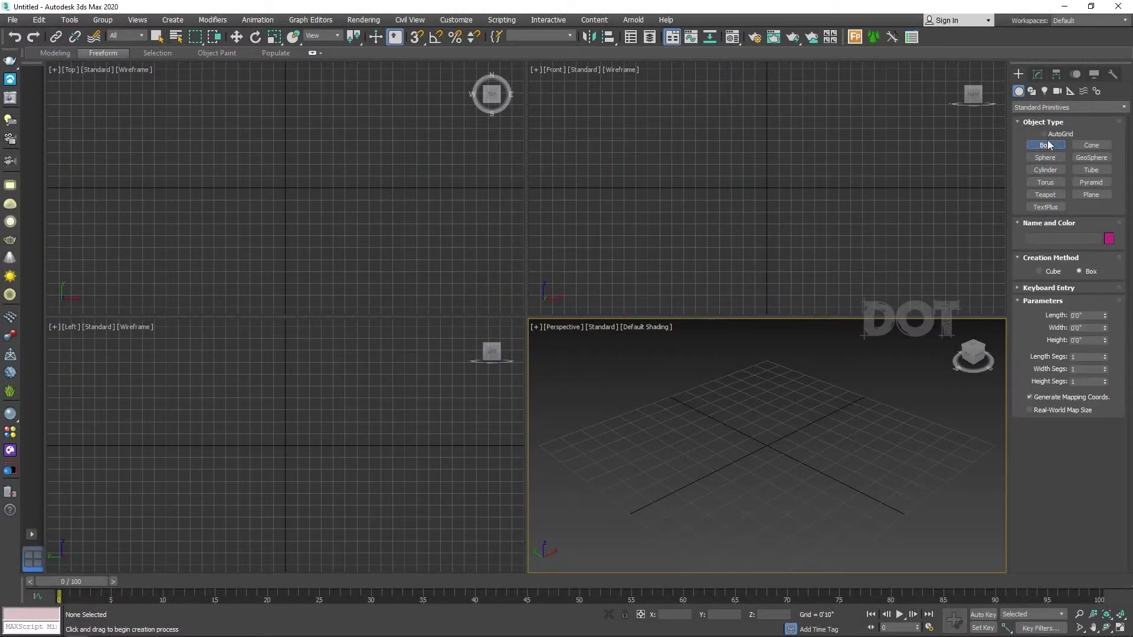
mouse_move(564, 496)
left_mouse_down()
mouse_move(869, 409)
mouse_move(938, 422)
left_mouse_up()
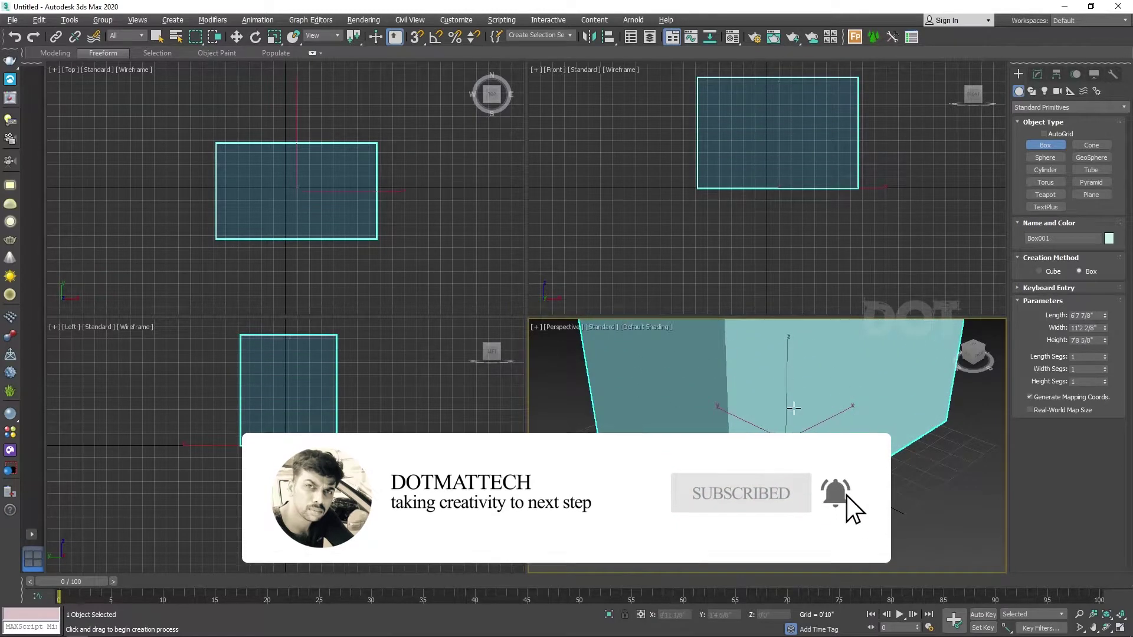
key("alt+w")
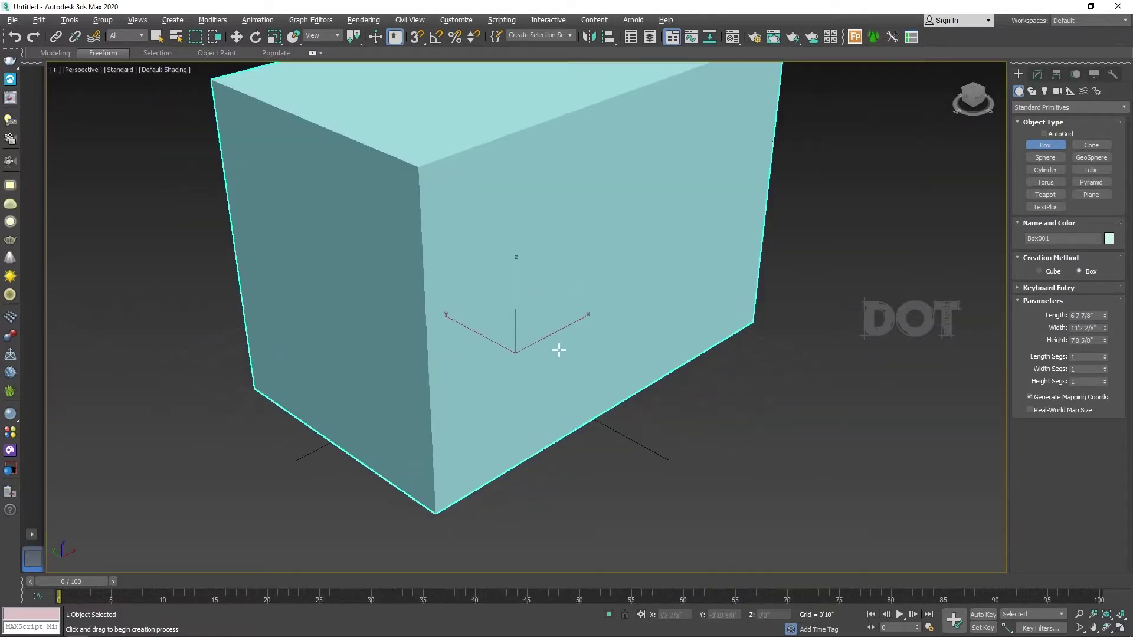
right_click(641, 404)
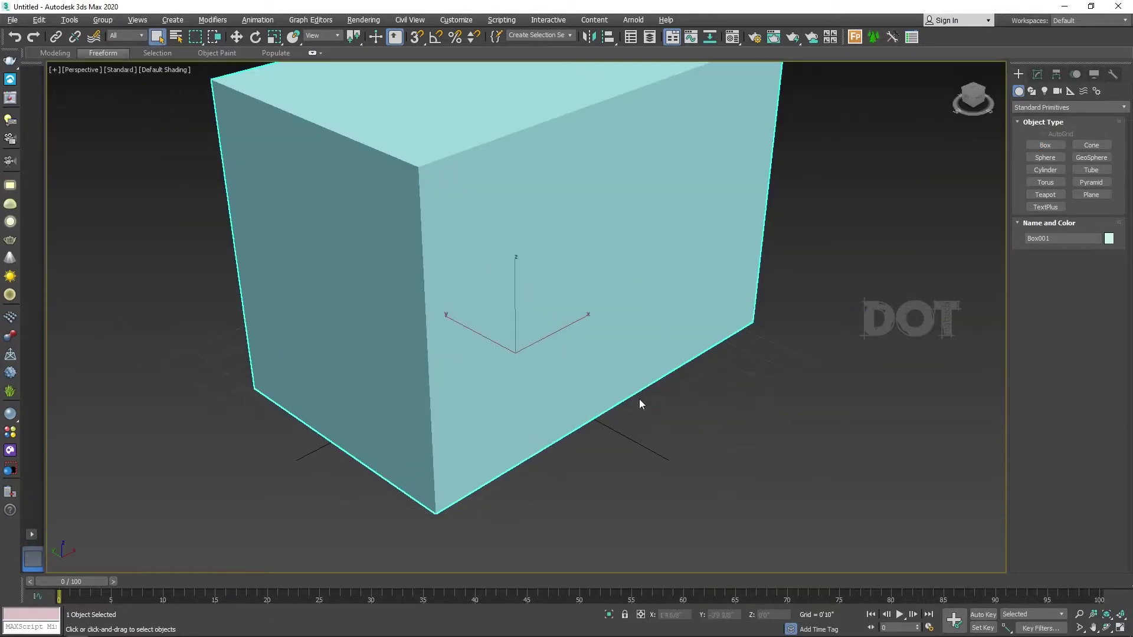
left_click(1036, 78)
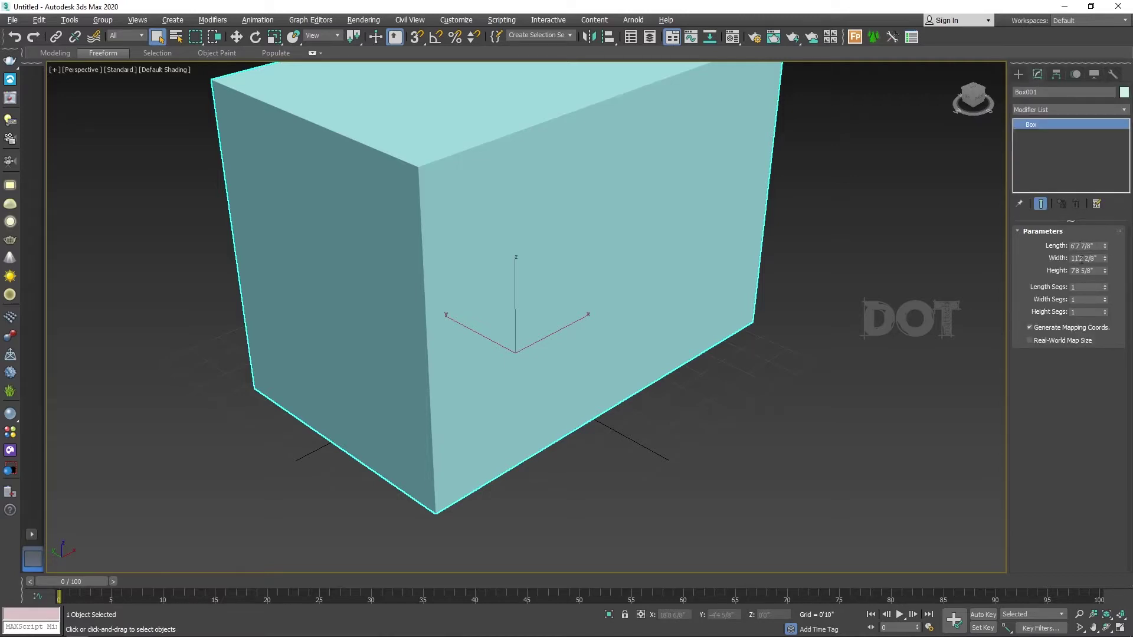
Step: Check the scene's Units Setup and close it without changes
left_click(447, 24)
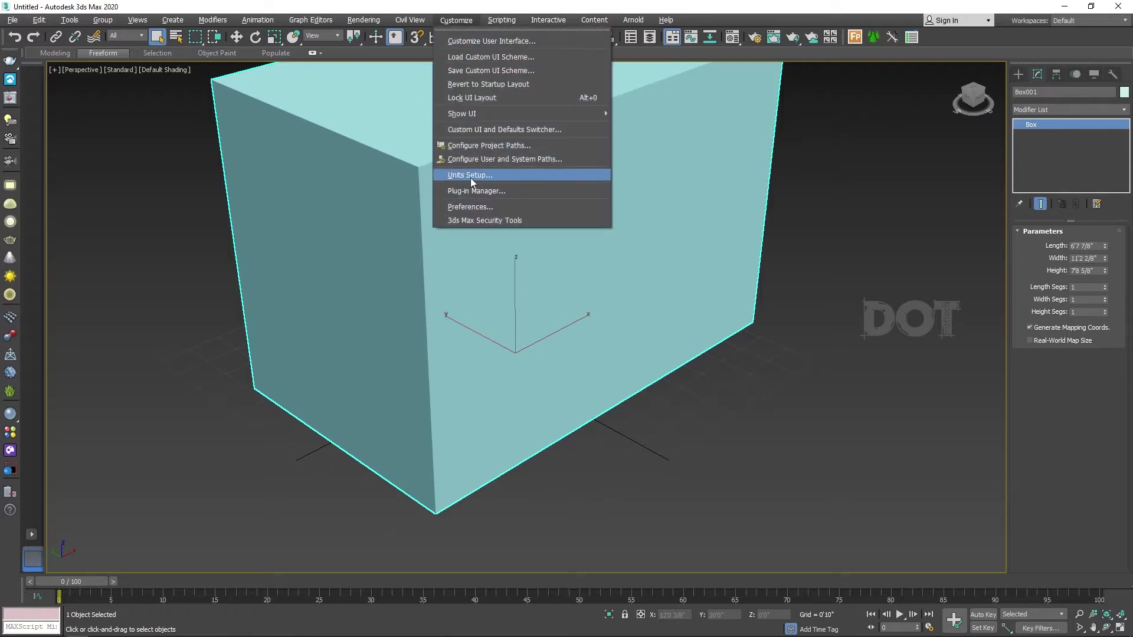
left_click(470, 177)
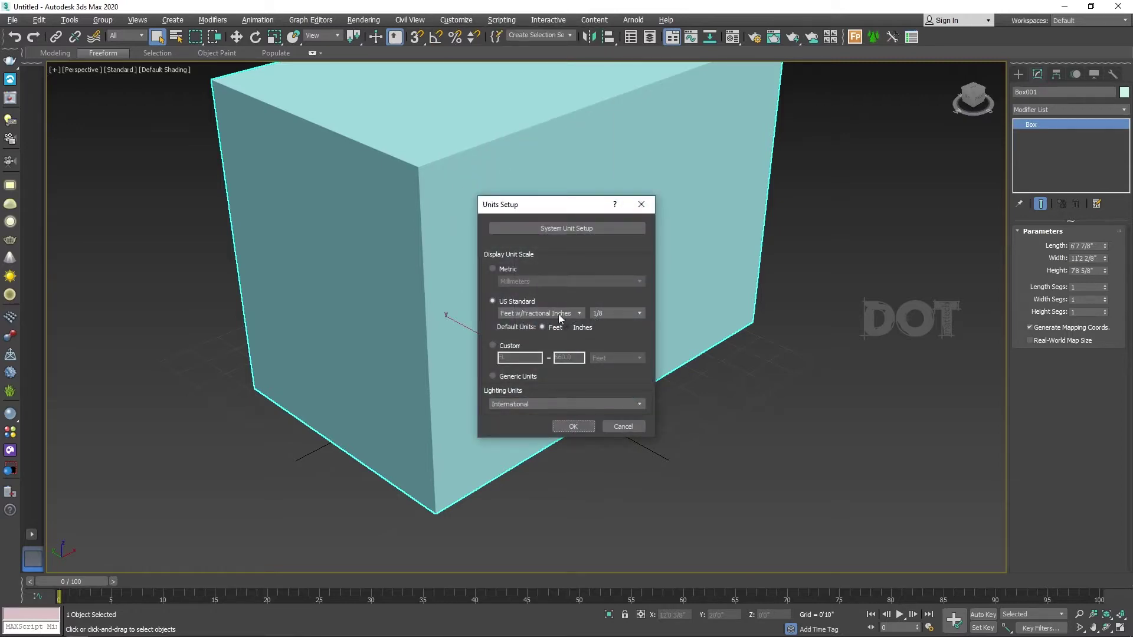
left_click(570, 427)
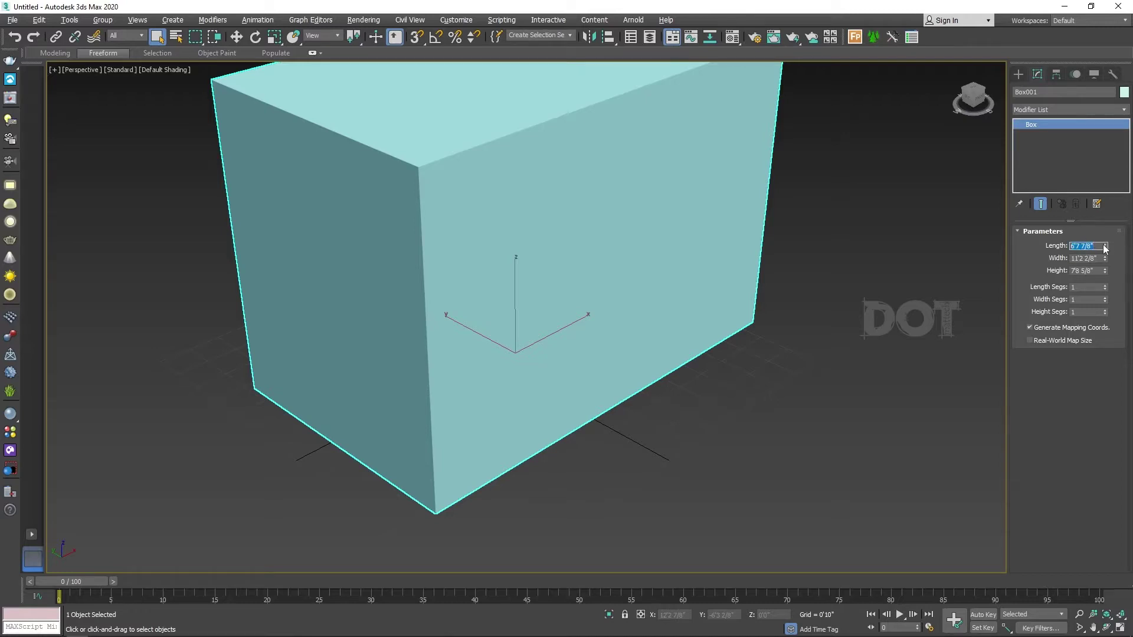
left_click(1089, 246)
type("11")
Step: Set Box001's length, width and height each to 11'0", then deselect and orbit to view it
key("Tab")
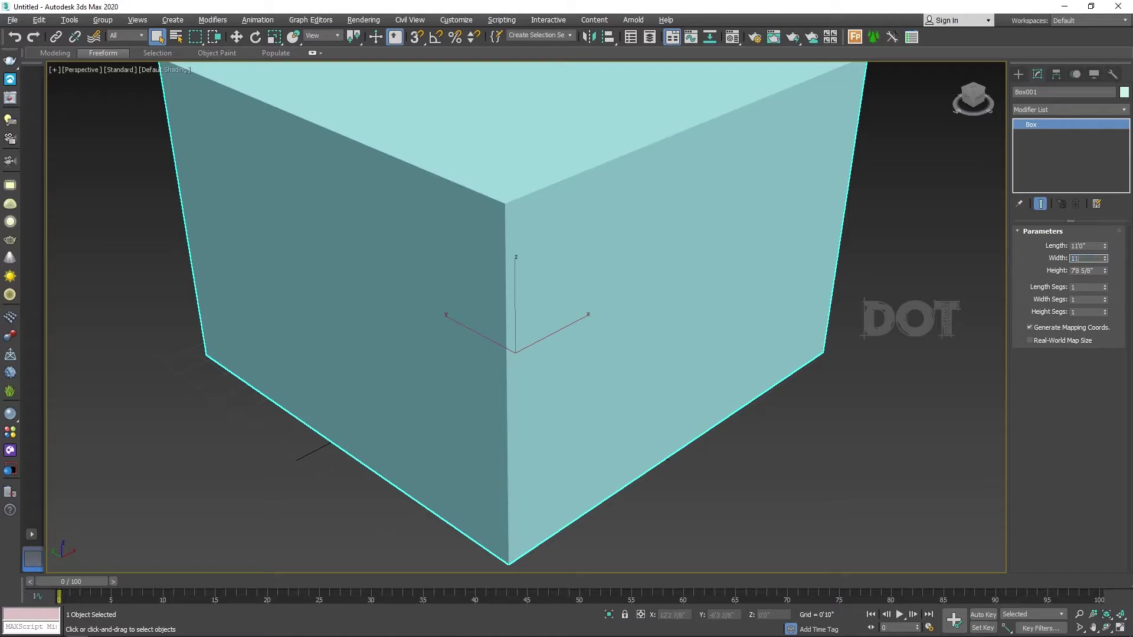
key("Tab")
type("11'0")
key("Tab")
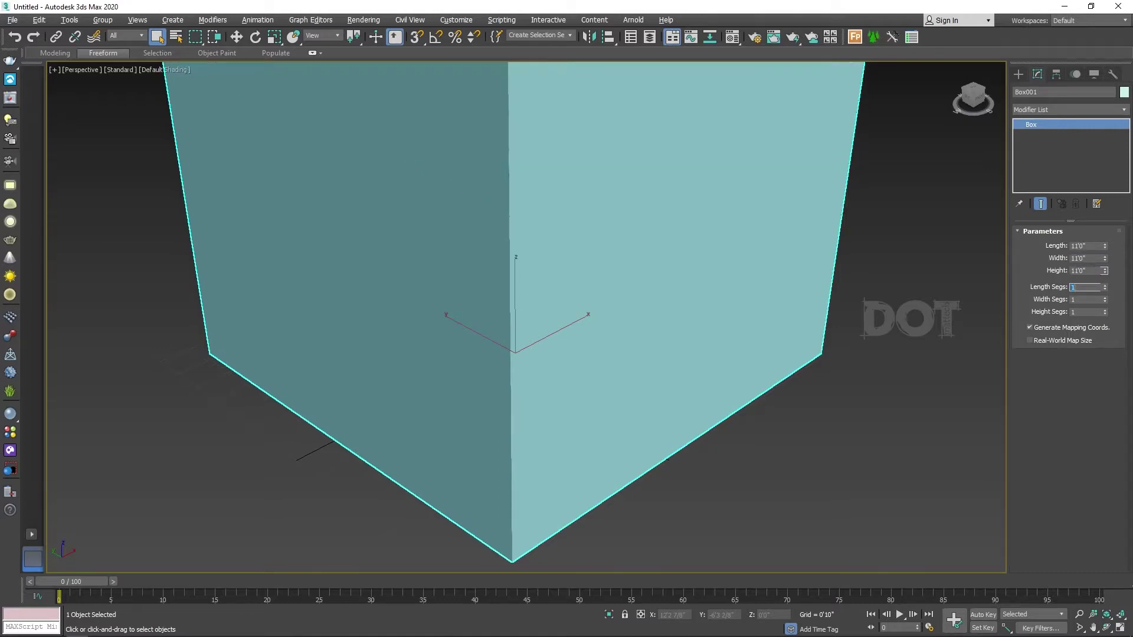
left_click(760, 480)
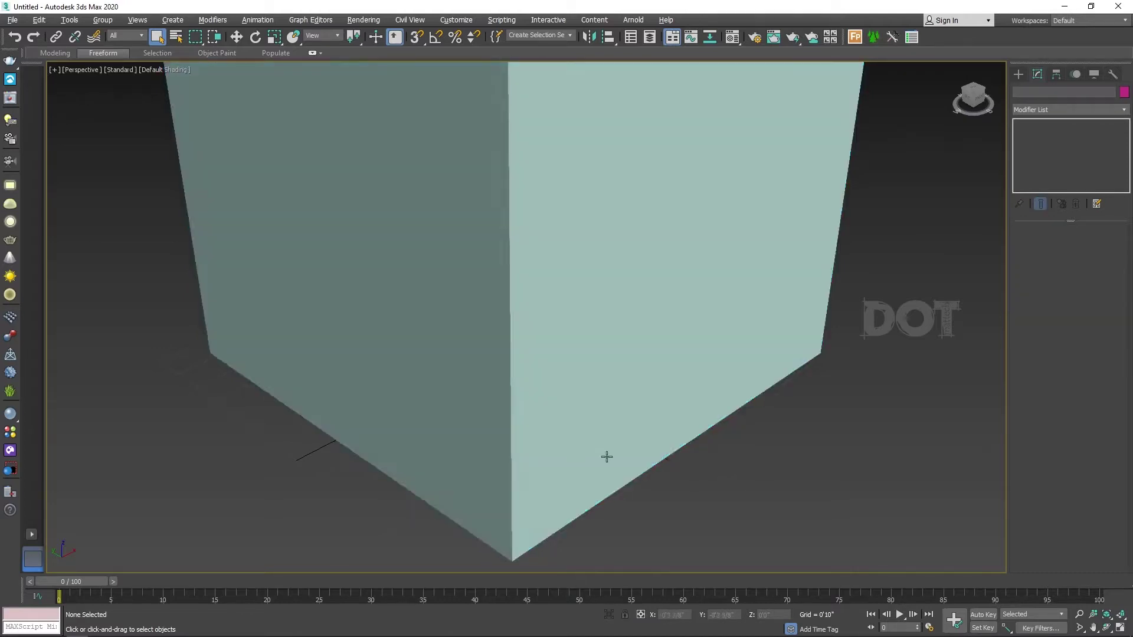
scroll(667, 465, "down", 5)
mouse_move(759, 366)
middle_mouse_down("alt")
mouse_move(670, 347)
mouse_move(516, 285)
middle_mouse_up("alt")
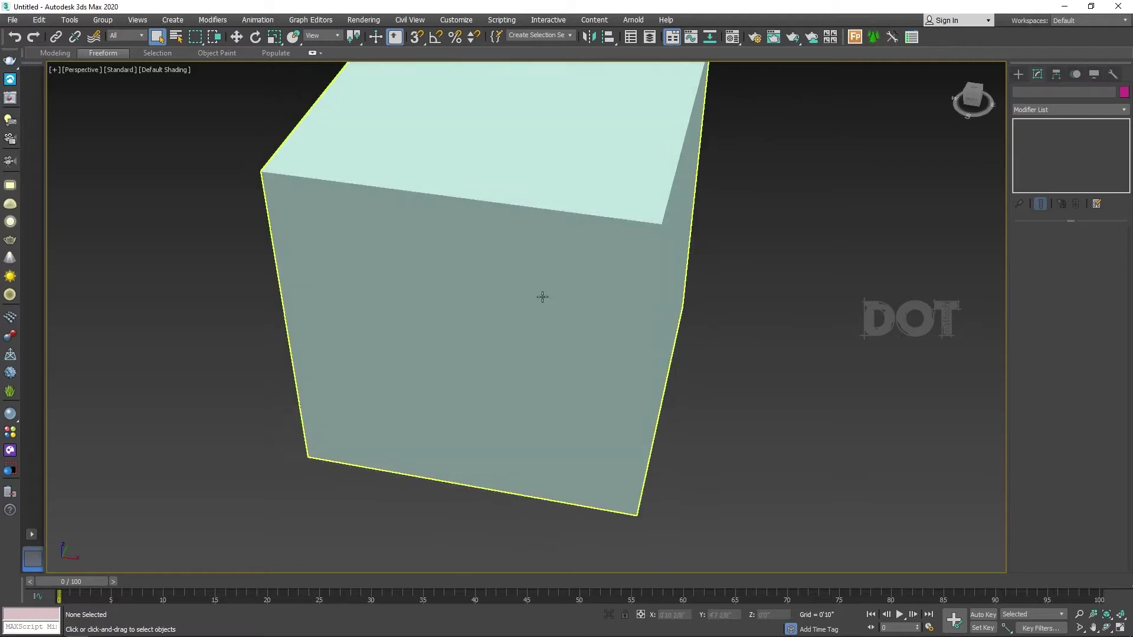
Step: Convert Box001 to an Editable Poly
left_click(539, 293)
right_click(539, 293)
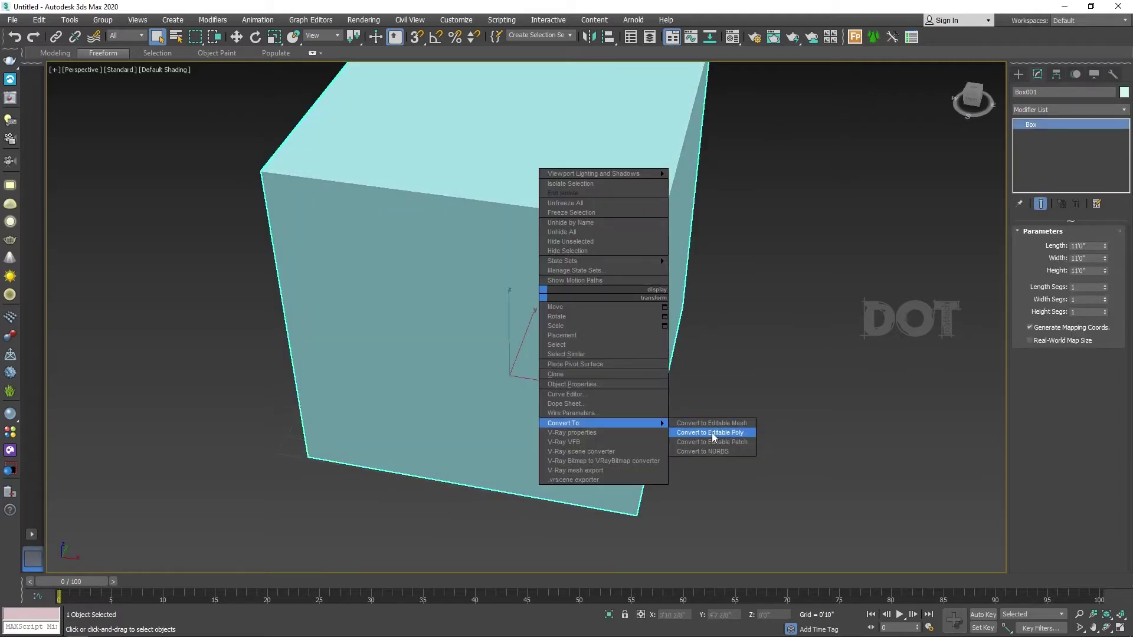
left_click(713, 433)
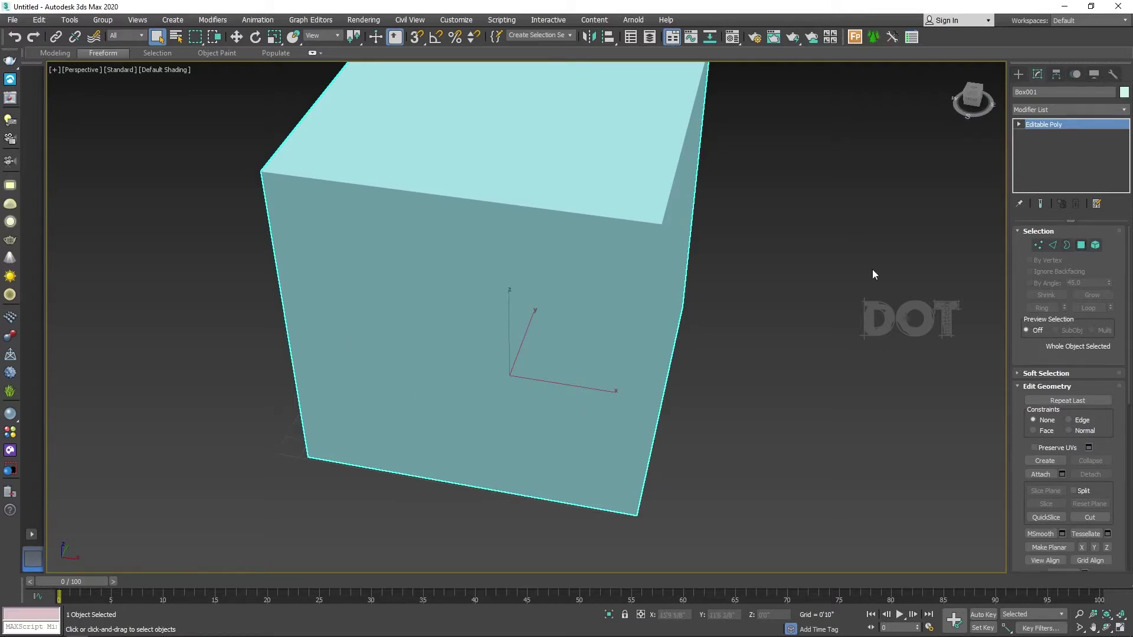
Step: In Polygon mode, select the box's right-side face while orbiting around it
left_click(1082, 248)
middle_click_drag(791, 293, 767, 253, "alt")
left_click(724, 313)
key("w")
middle_click_drag(714, 312, 747, 314, "alt")
middle_click_drag(733, 255, 874, 254, "alt")
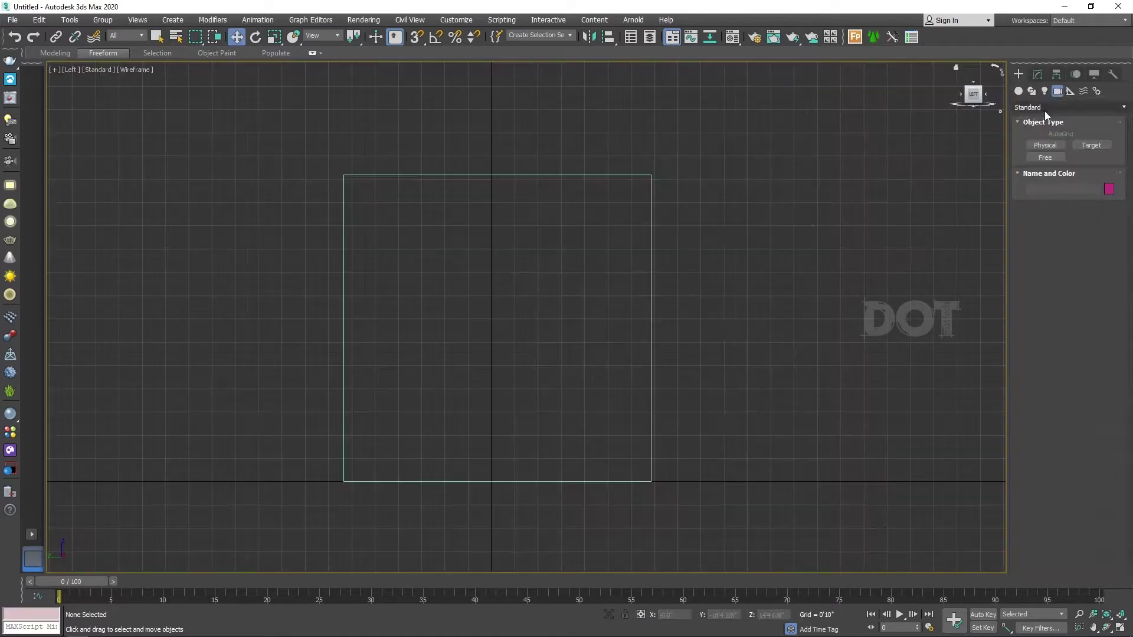
left_click(1068, 107)
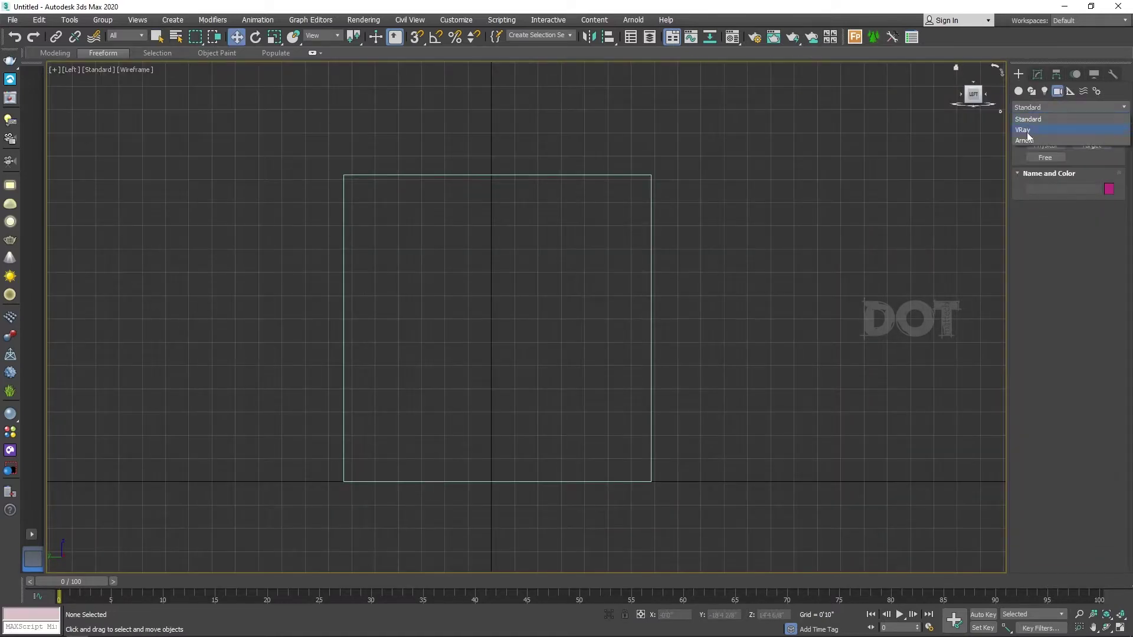
Step: Place a VRayPhysicalCamera in the Left view, aimed horizontally across the room
left_click(1025, 129)
left_click(1091, 145)
left_click_drag(685, 401, 401, 396)
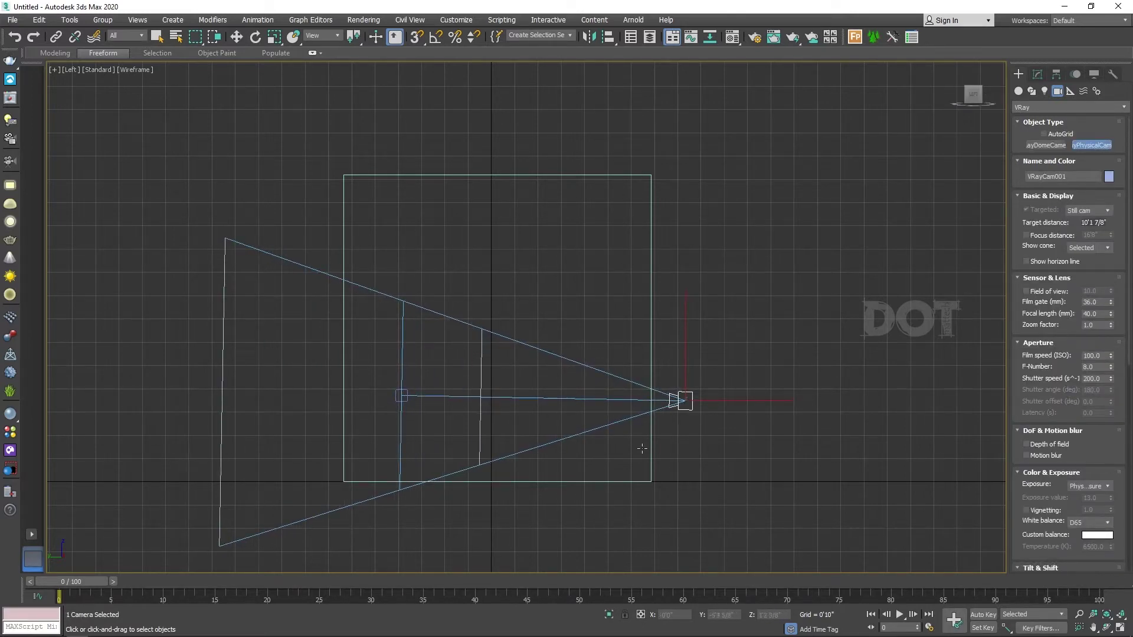
left_click_drag(475, 246, 474, 343)
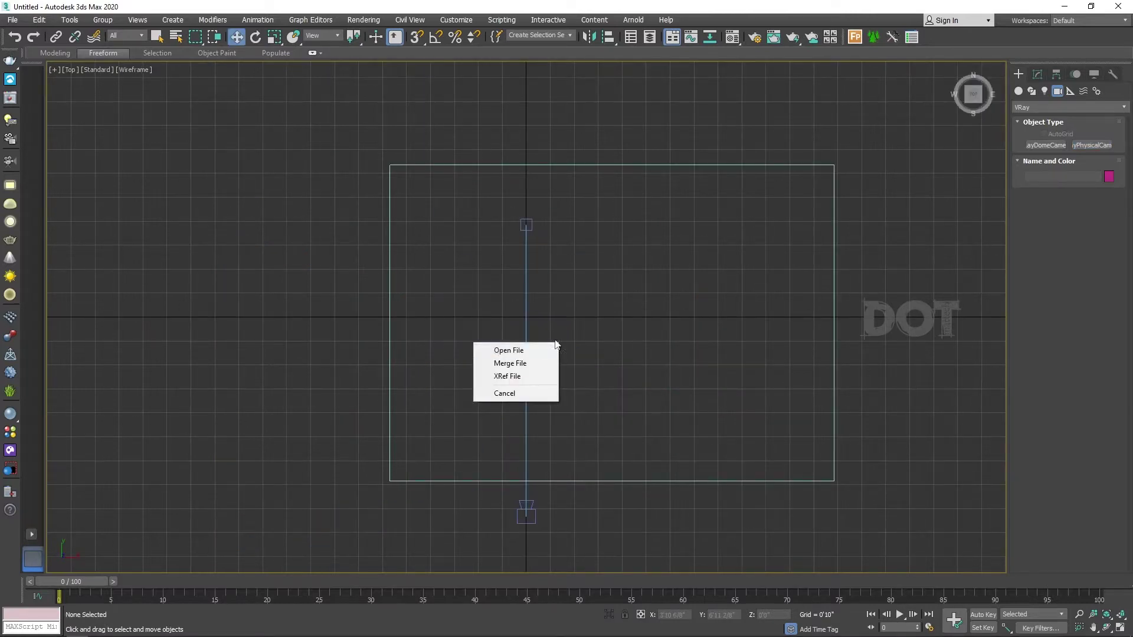
Step: Merge the bed .max file and set it down inside the room, viewed in Perspective
left_click(515, 364)
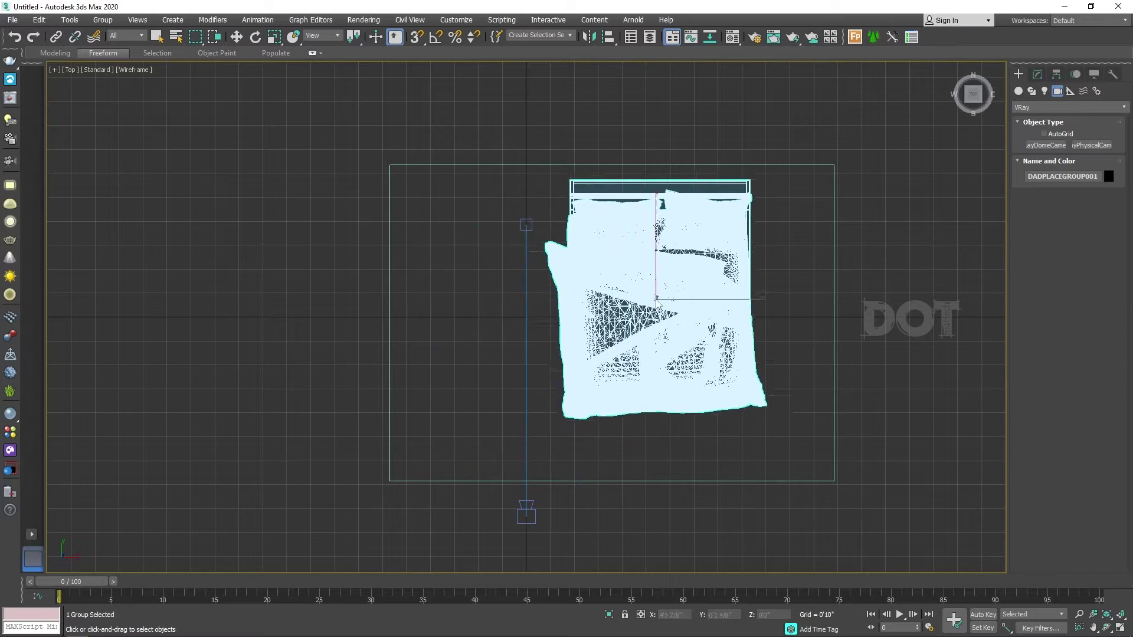
left_click(656, 298)
key("p")
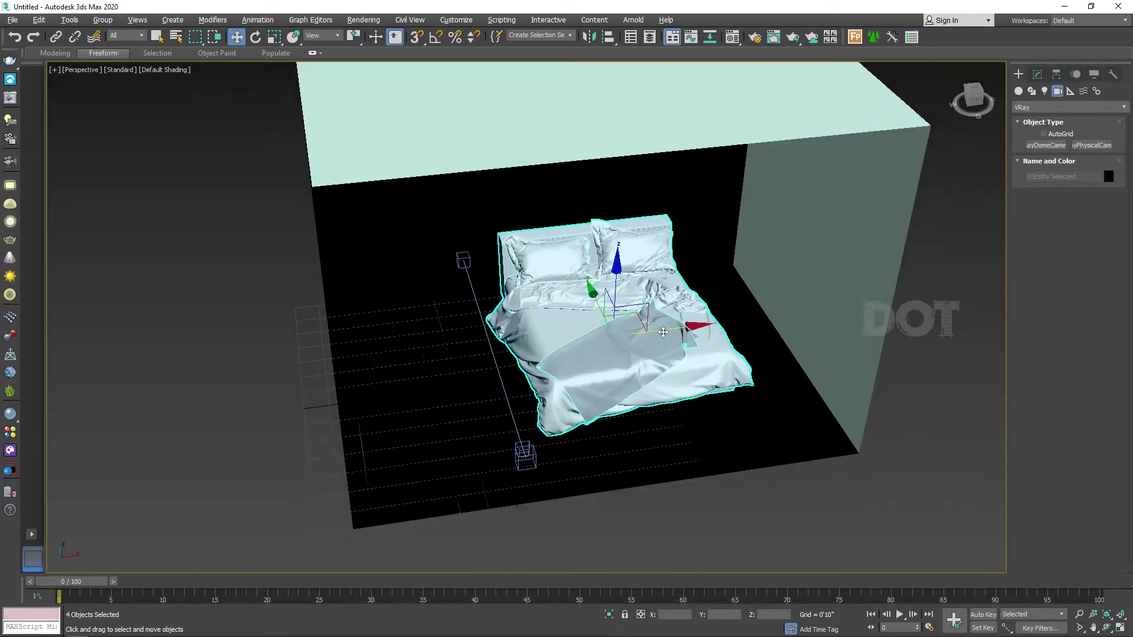
middle_click_drag(663, 332, 676, 324, "alt")
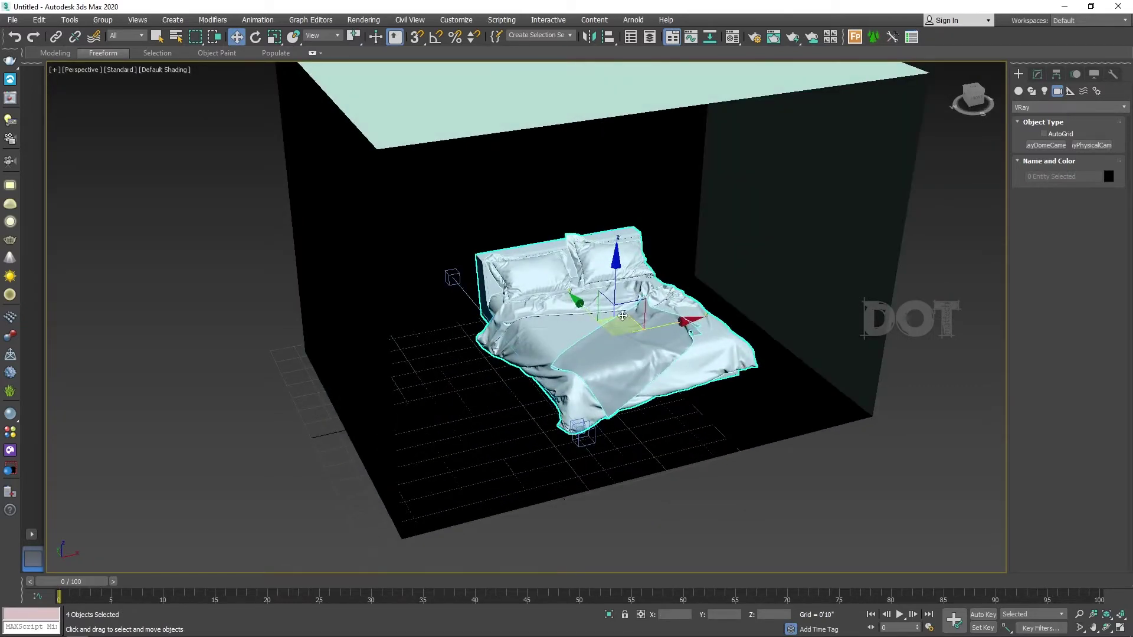
left_click(12, 20)
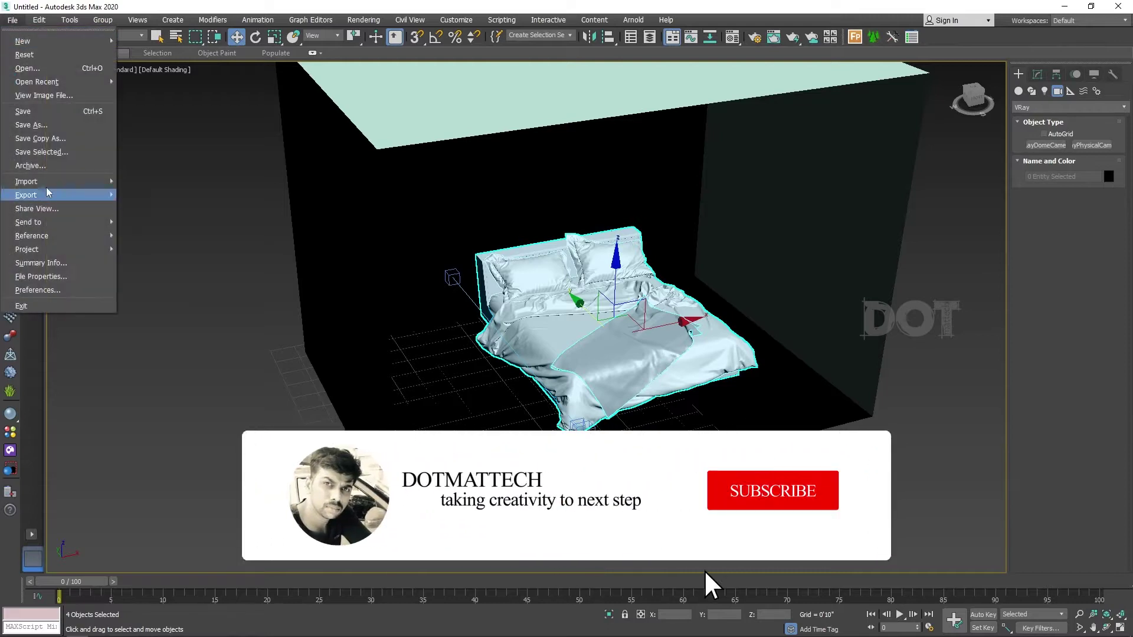
Step: Open Asset Tracking full screen and select the seven missing fabric maps
mouse_move(31, 235)
left_click(204, 289)
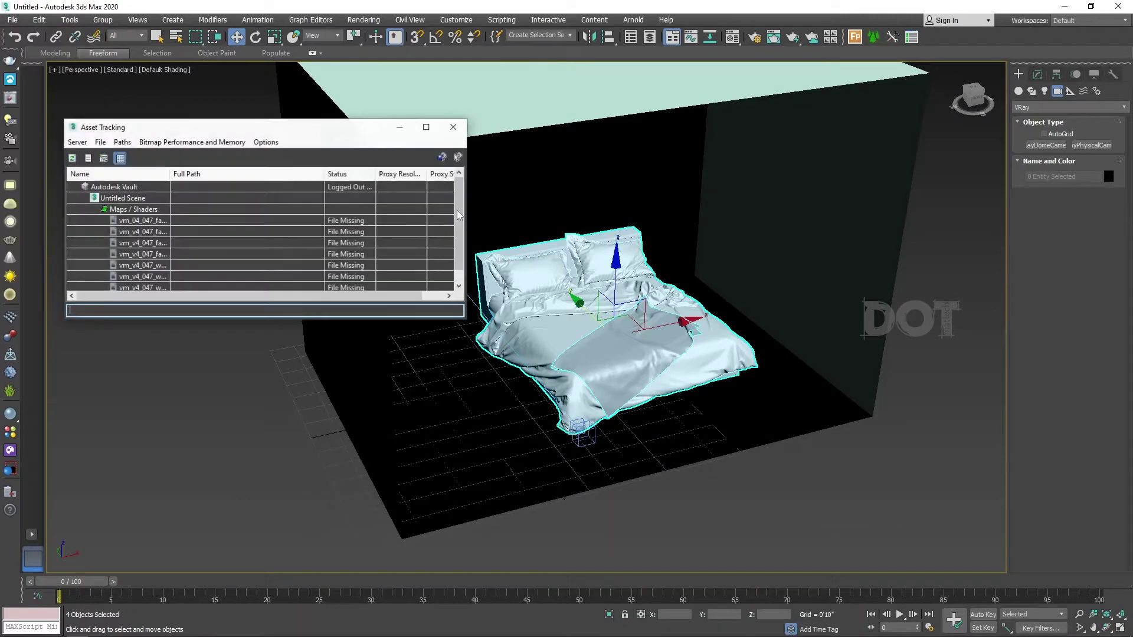
double_click(273, 128)
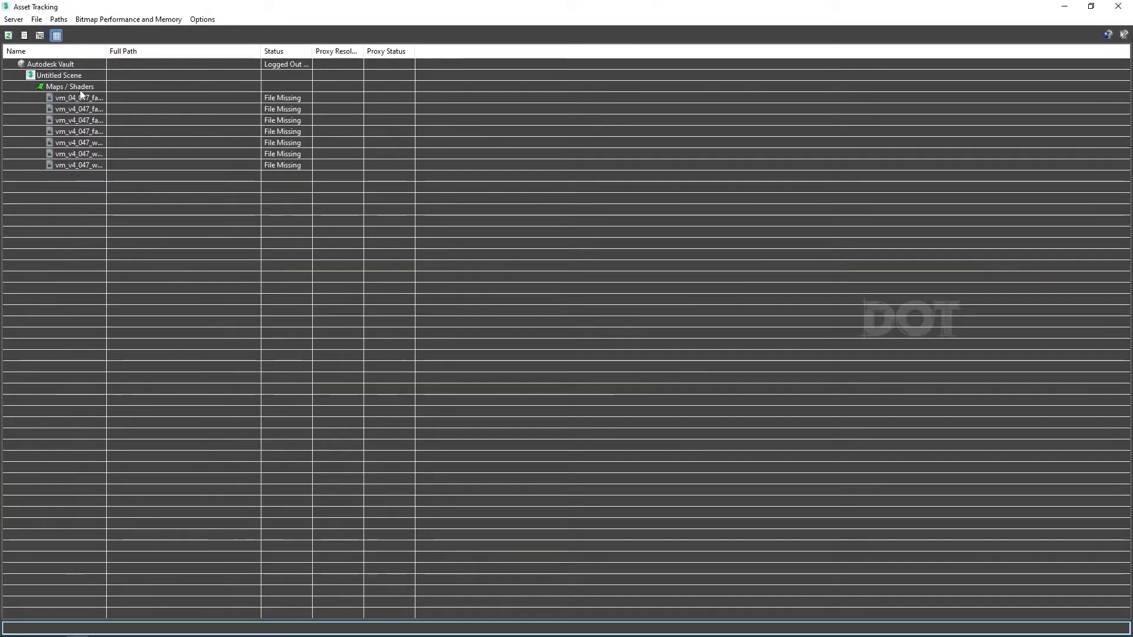
left_click(276, 101)
left_click(277, 165, "shift")
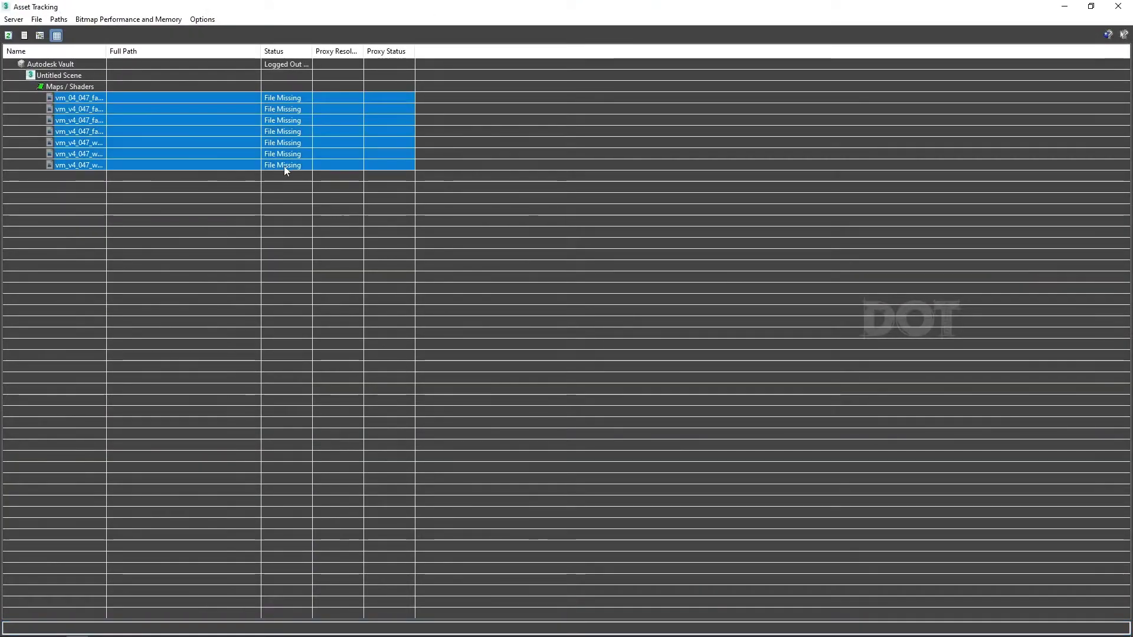
Step: Set the maps' path to the Viz People 3D Fabrics folder so all show Ok
left_click(58, 20)
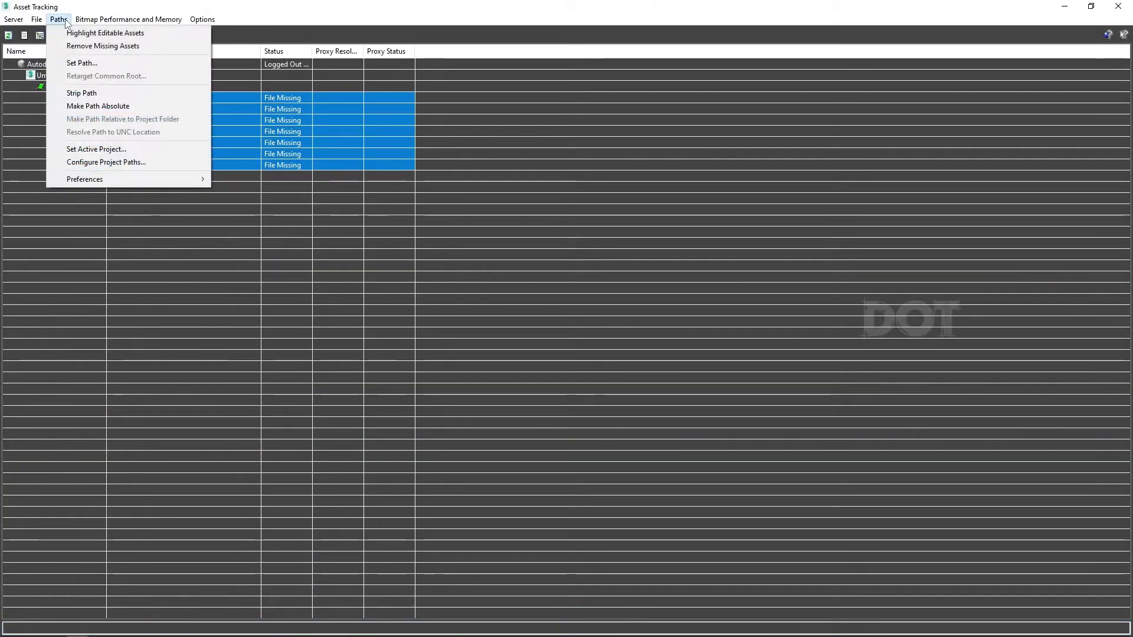
left_click(83, 62)
left_click(685, 324)
type("E:\\3D - MODELS\\Viz People\\Viz People 3D Fabrics\\Max\\vm_v4_047")
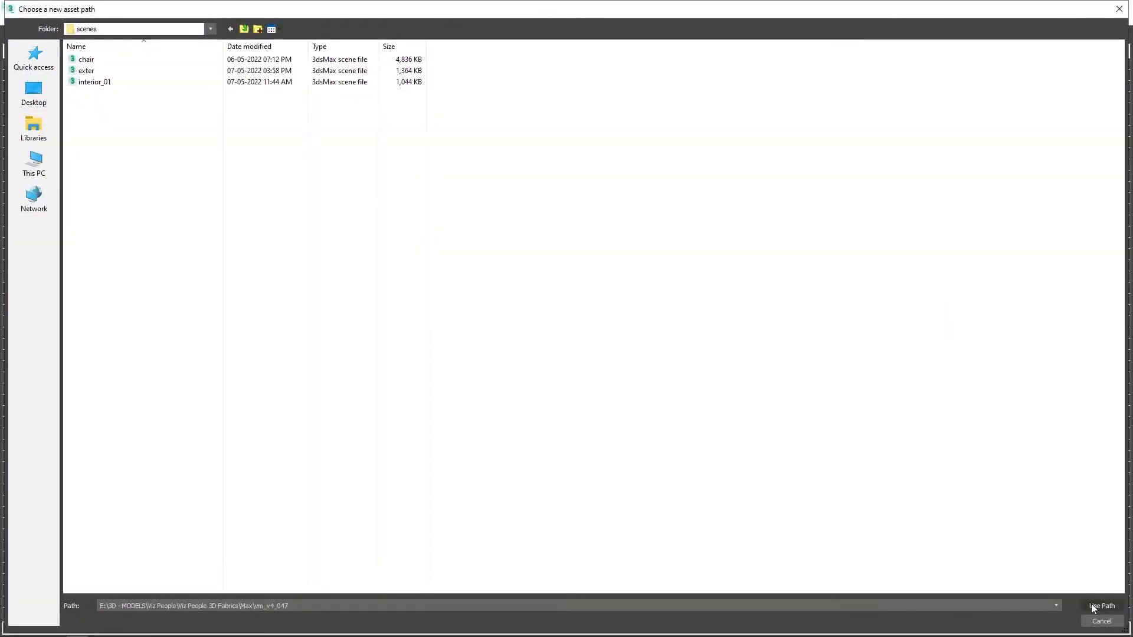
left_click(1093, 608)
left_click(611, 344)
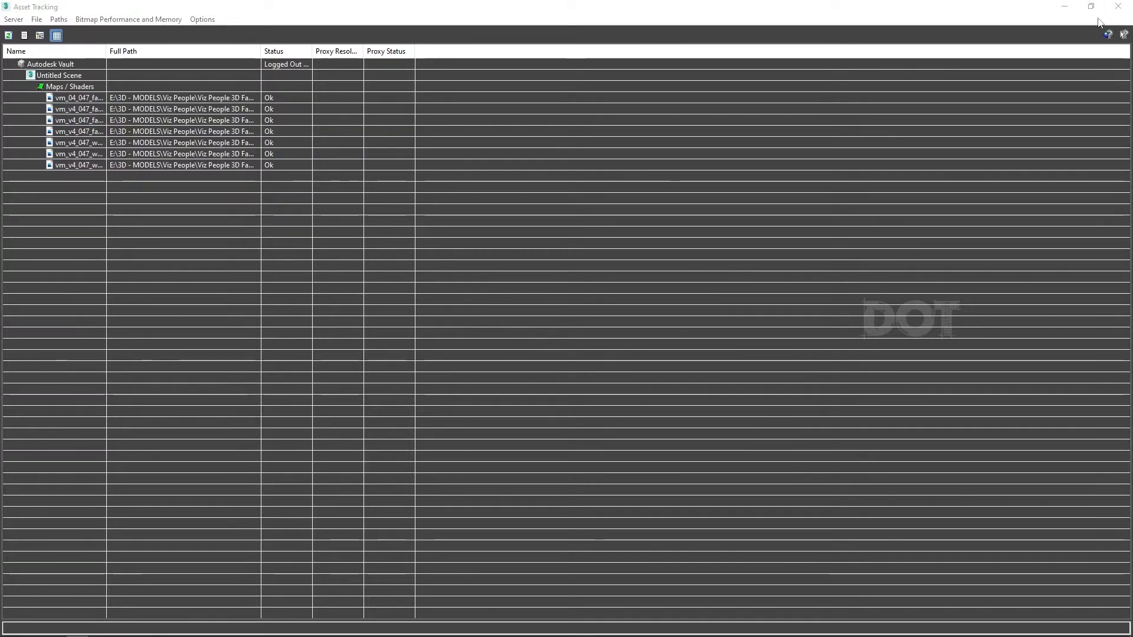
left_click(1118, 6)
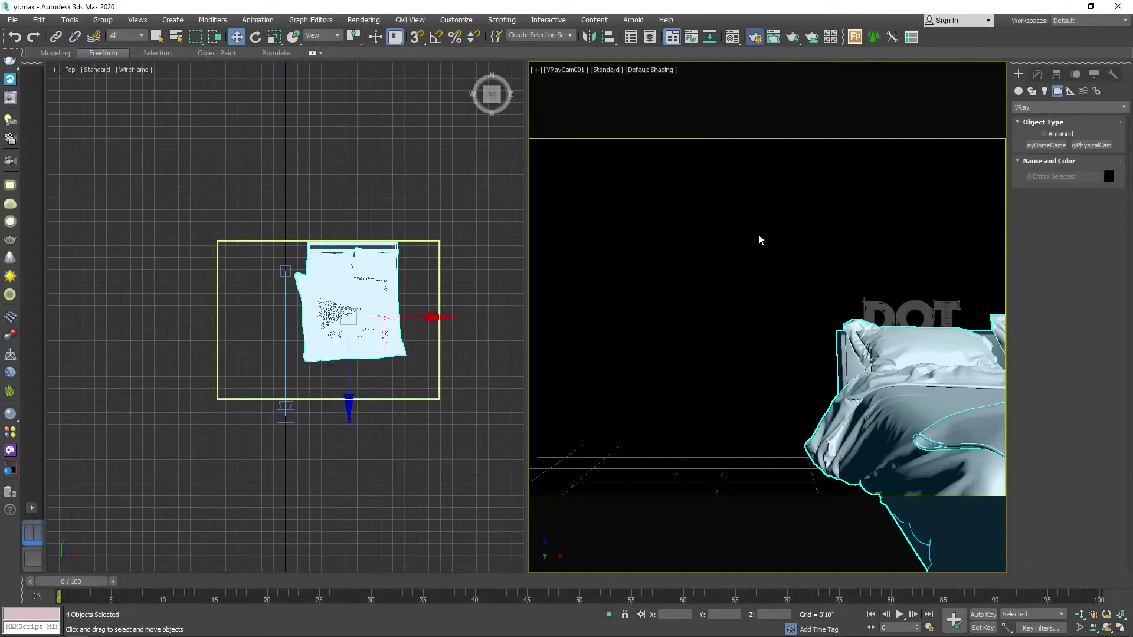
Step: Set the Render Setup output size to 2000 × 1800 pixels
key("F10")
type("2000")
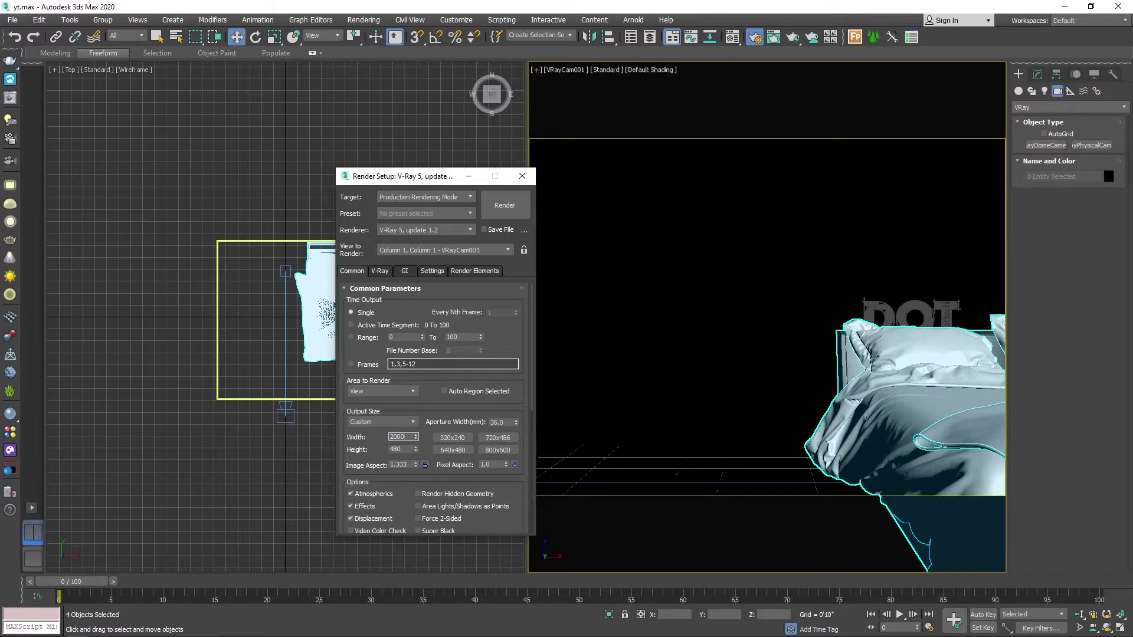
key("Tab")
type("1000")
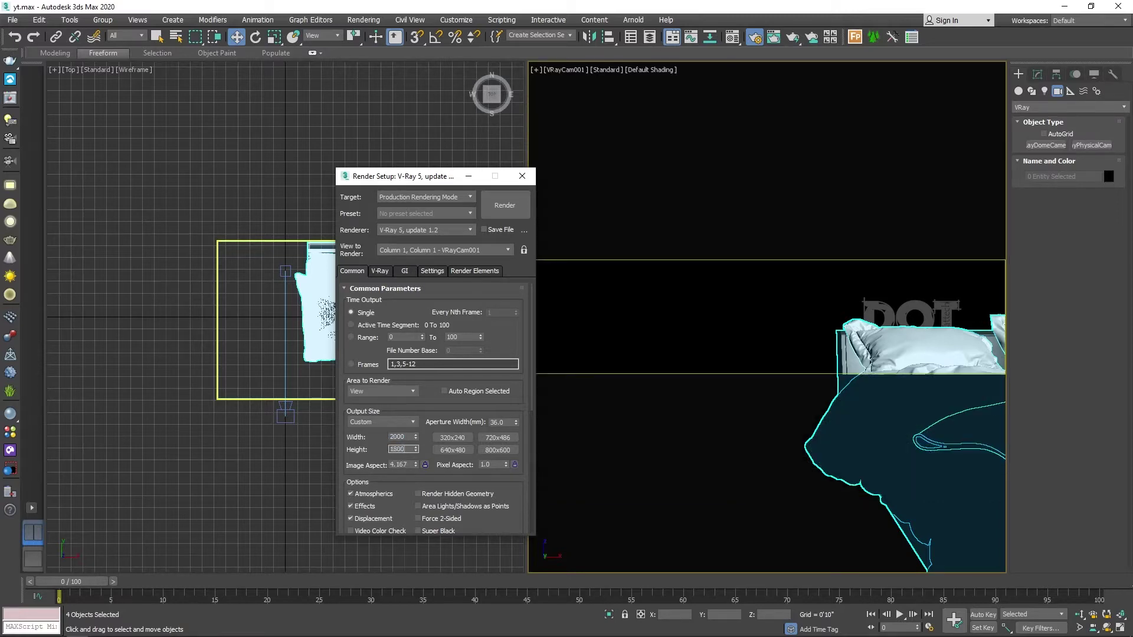
key("Tab")
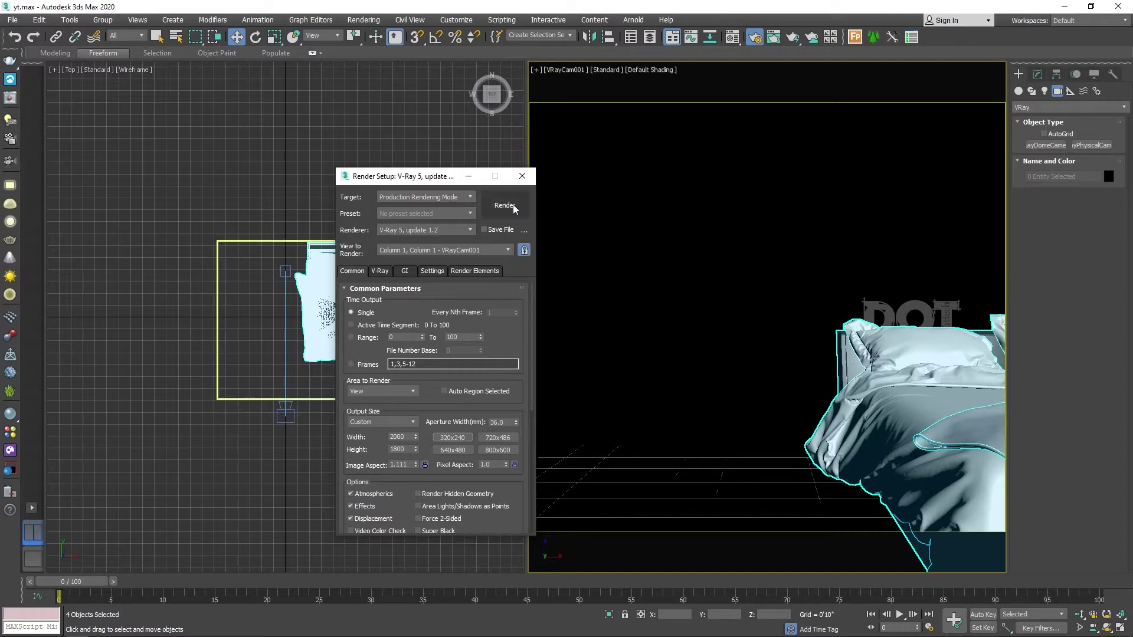
left_click(522, 176)
left_click(230, 332)
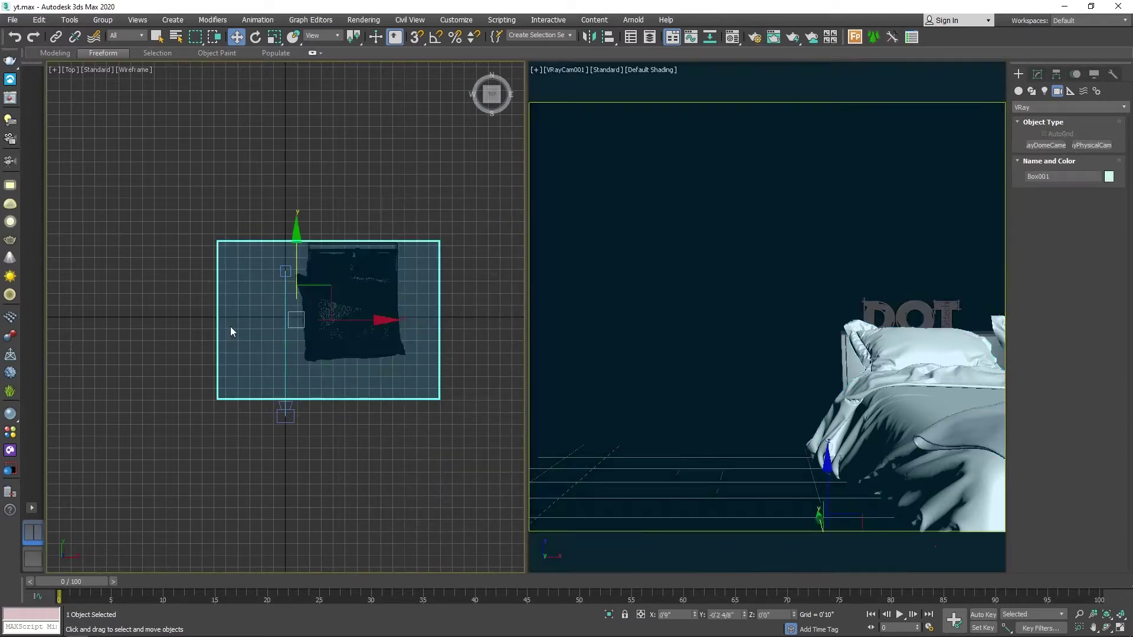
Step: Start the V-Ray interactive render of the bedroom
key("m")
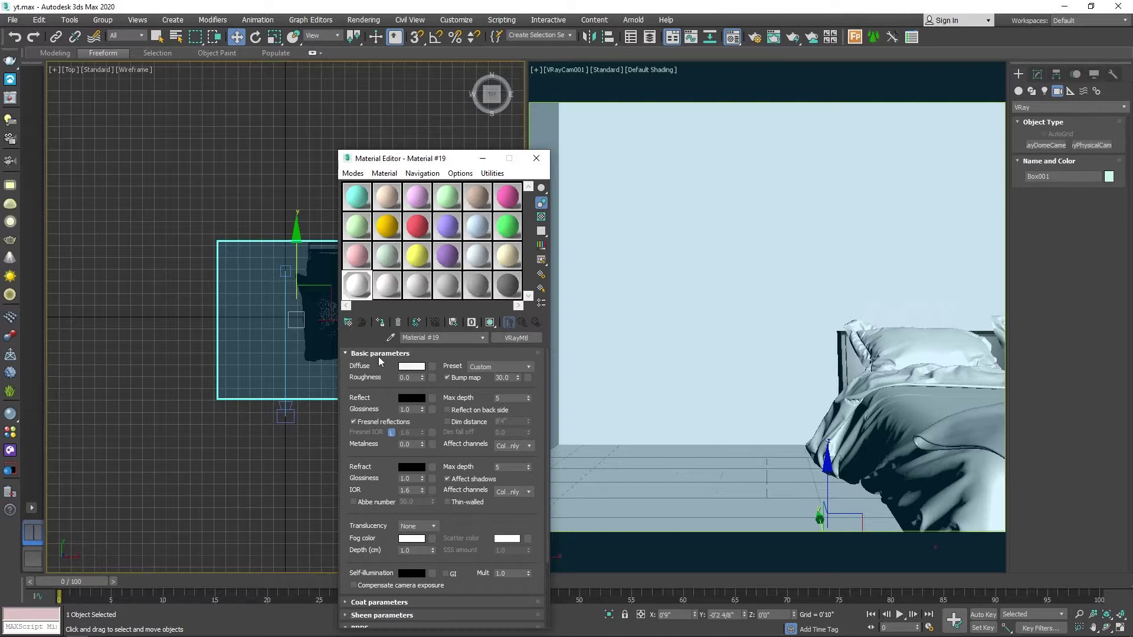
left_click(534, 159)
key("shift+q")
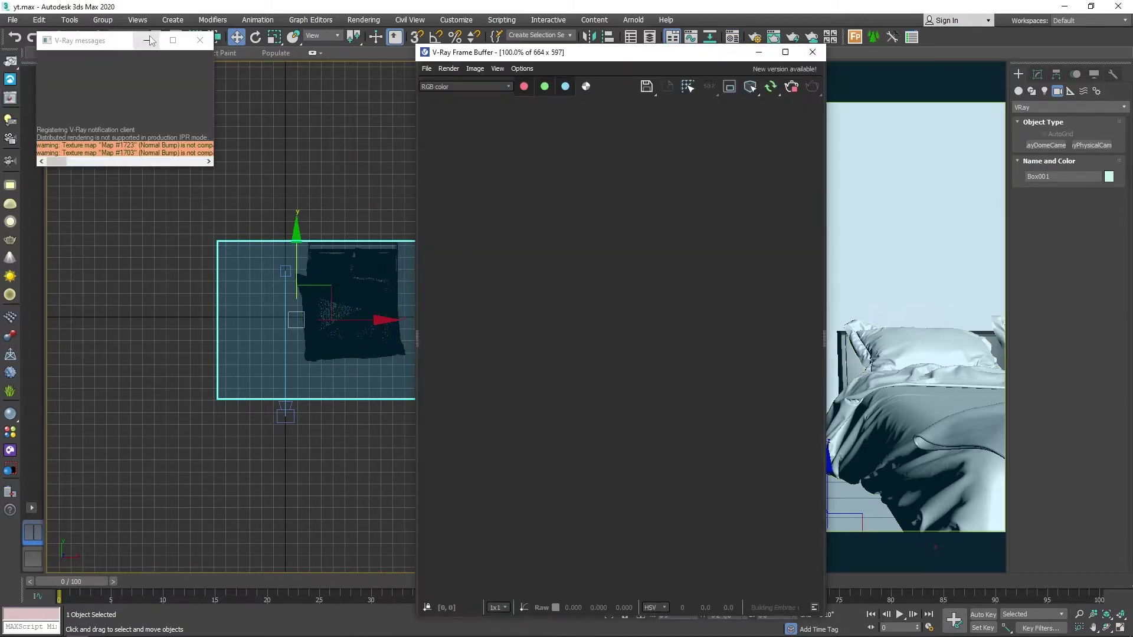
scroll(415, 323, "down", 5)
Step: Add a VRaySun aimed at the room with a VRaySky, then raise it in Front view
left_click(10, 276)
left_click_drag(416, 441, 233, 163)
left_click(606, 360)
key("f")
key("w")
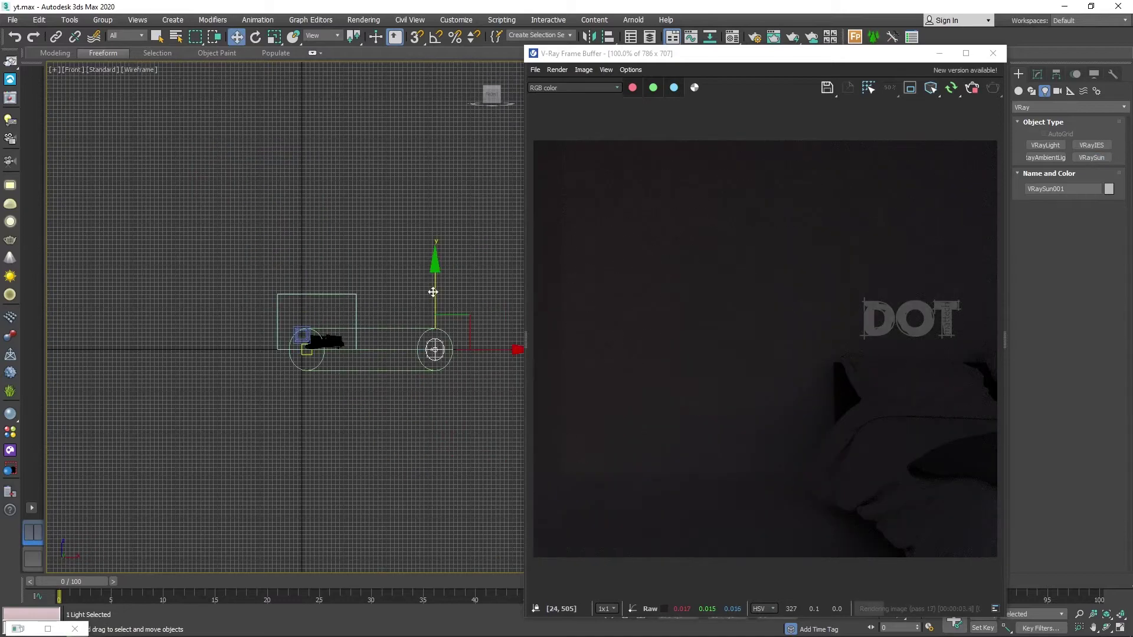
left_click_drag(437, 291, 436, 236)
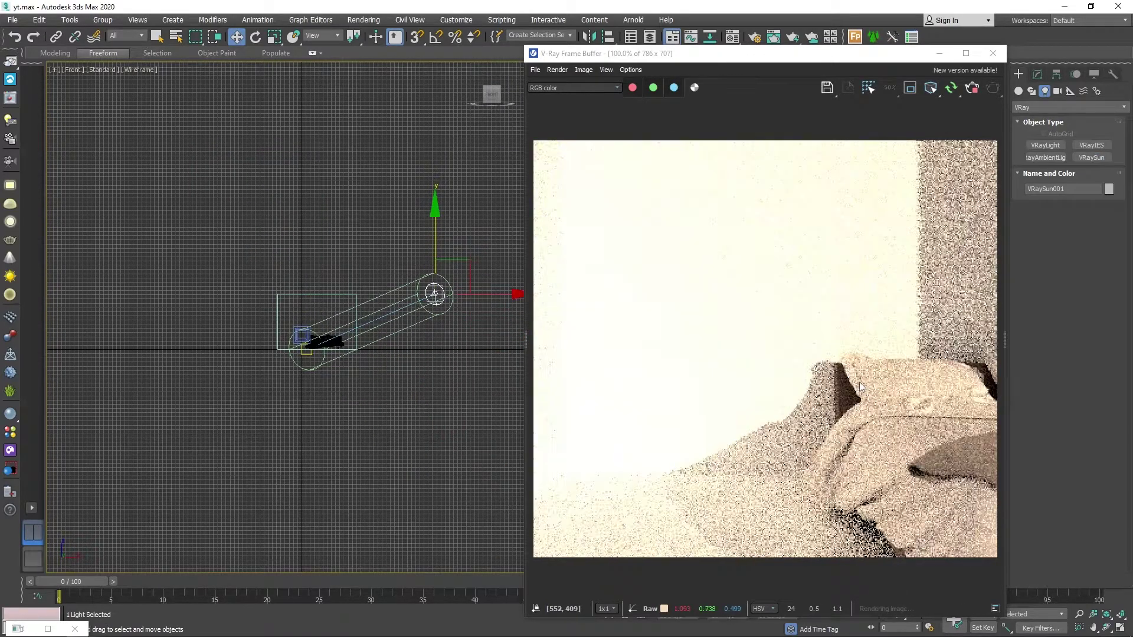
key("F10")
left_click(366, 260)
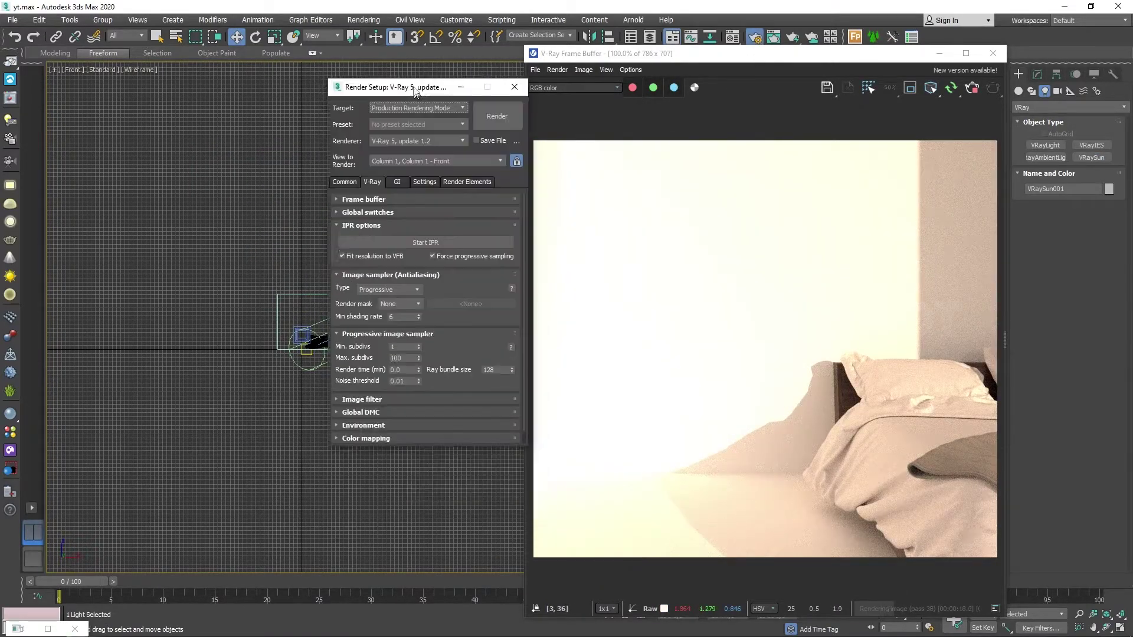
Step: Turn on Auto exposure in the V-Ray Camera rollout
left_click(373, 431)
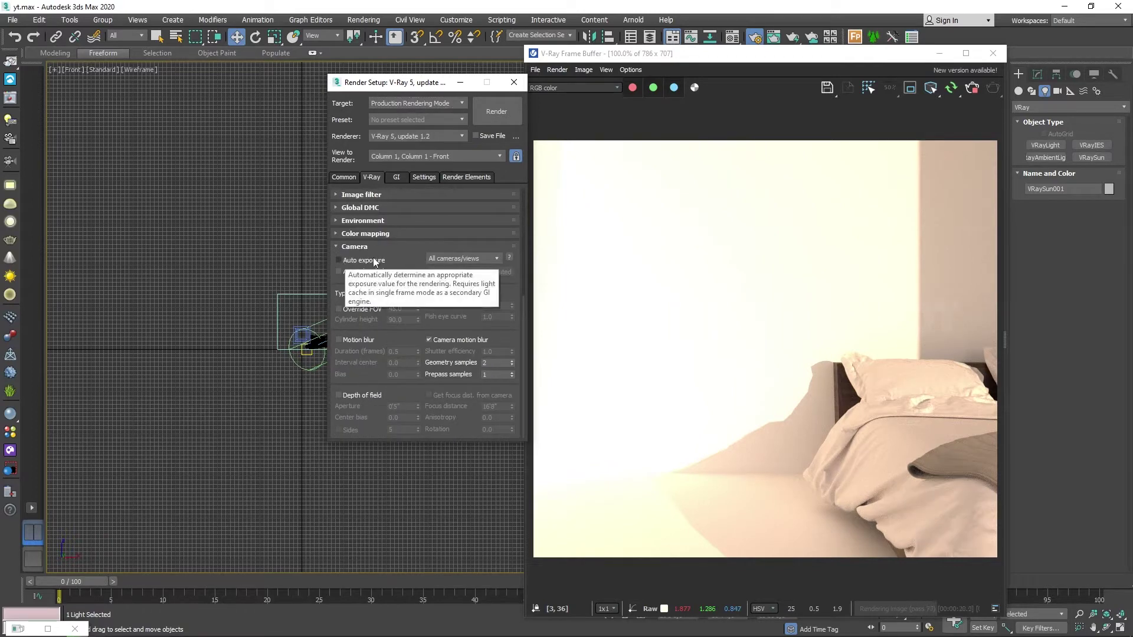
left_click(339, 259)
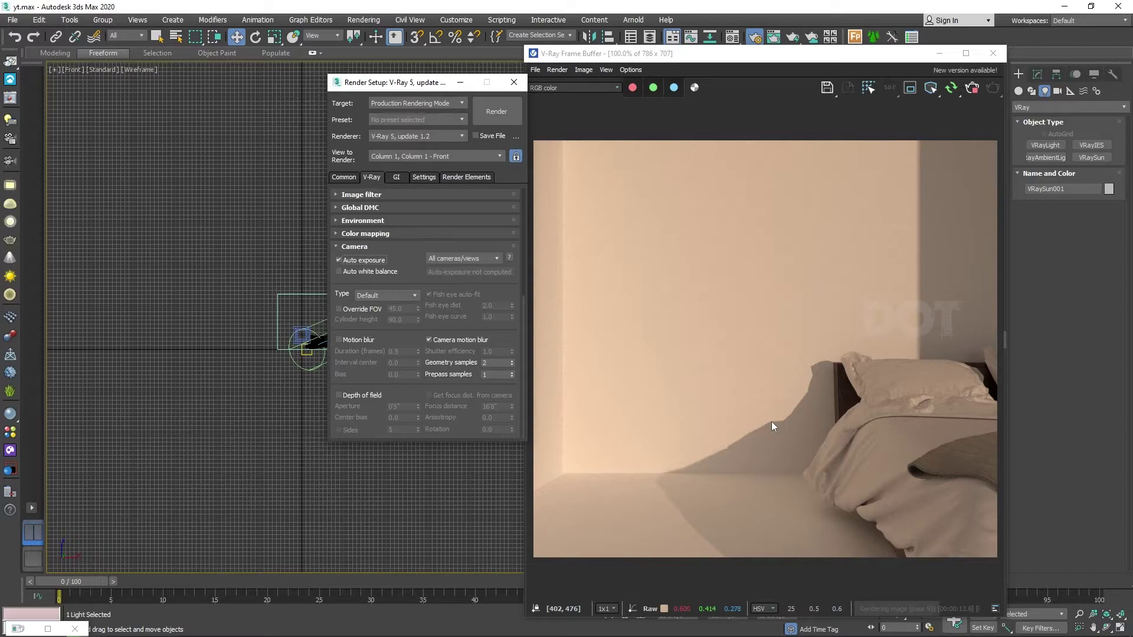
left_click(514, 82)
Step: Set VRaySun001's size multiplier to 10
left_click(1037, 74)
double_click(1092, 269)
type("10")
key("Return")
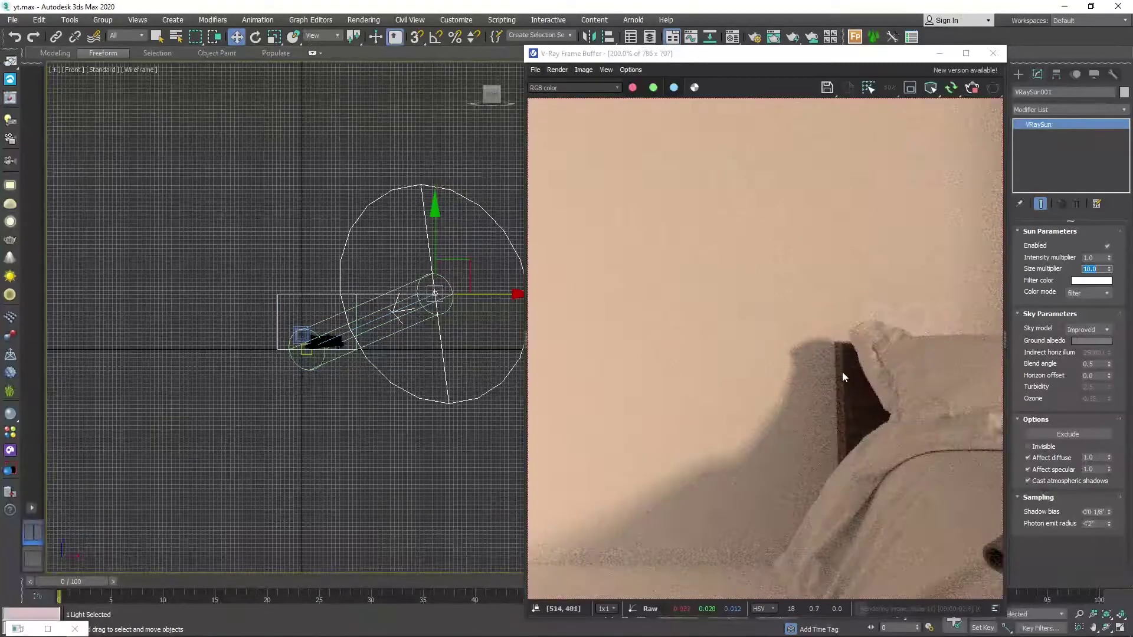
Step: Set VRaySun001's colour mode to override and its sky model to CIE Overcast
left_click(1083, 320)
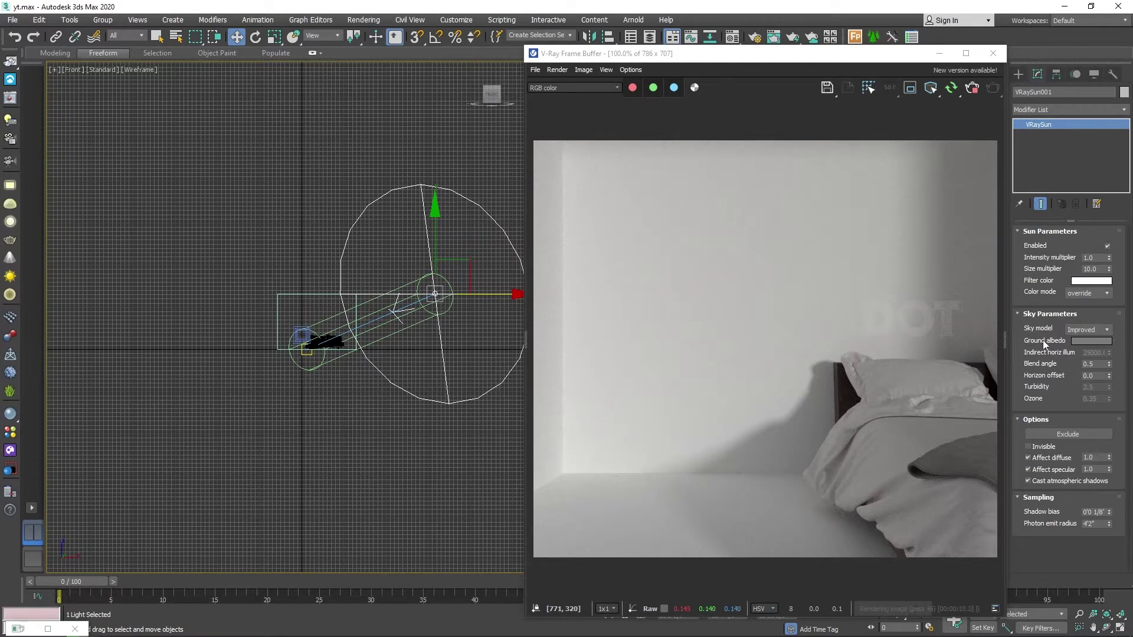
left_click(1079, 330)
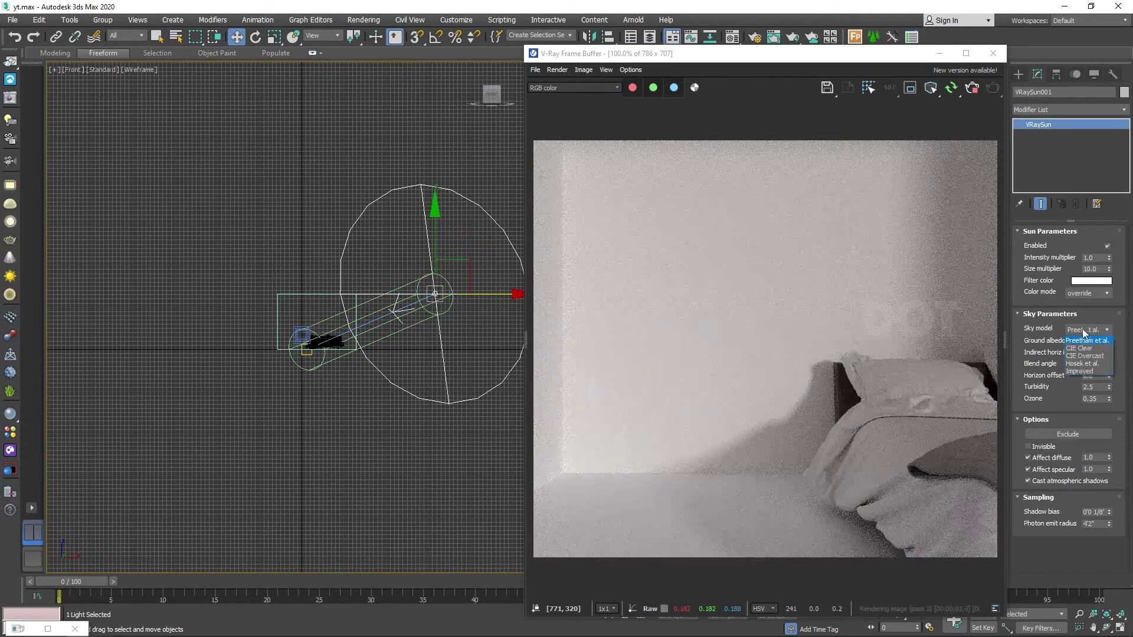
left_click(1082, 328)
left_click(1088, 349)
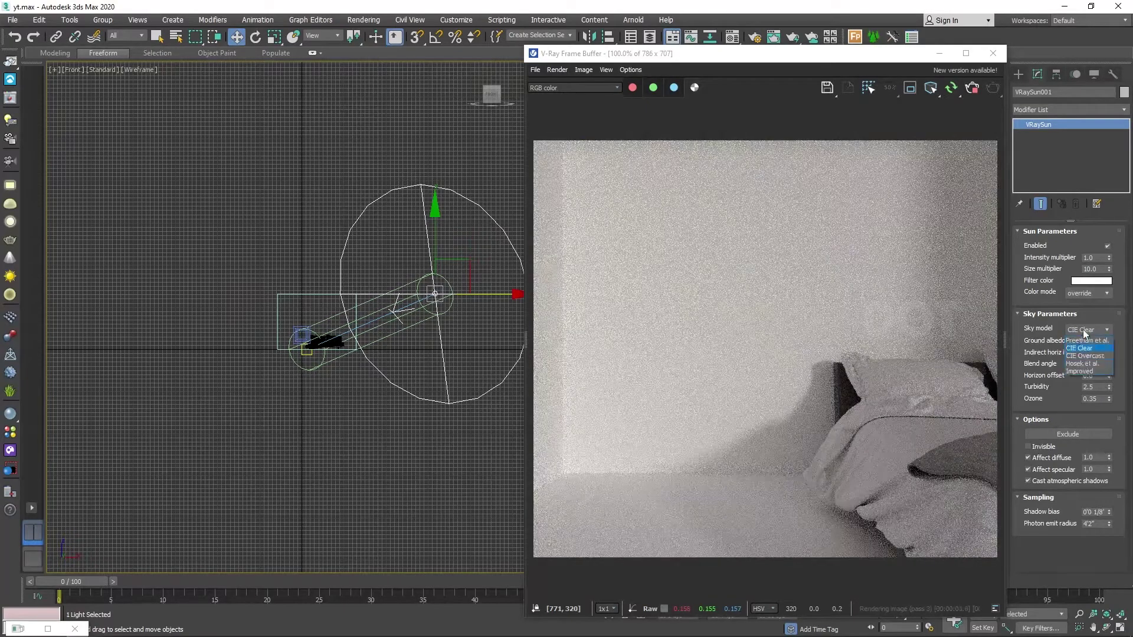
left_click(1087, 329)
left_click(1089, 357)
left_click(1089, 355)
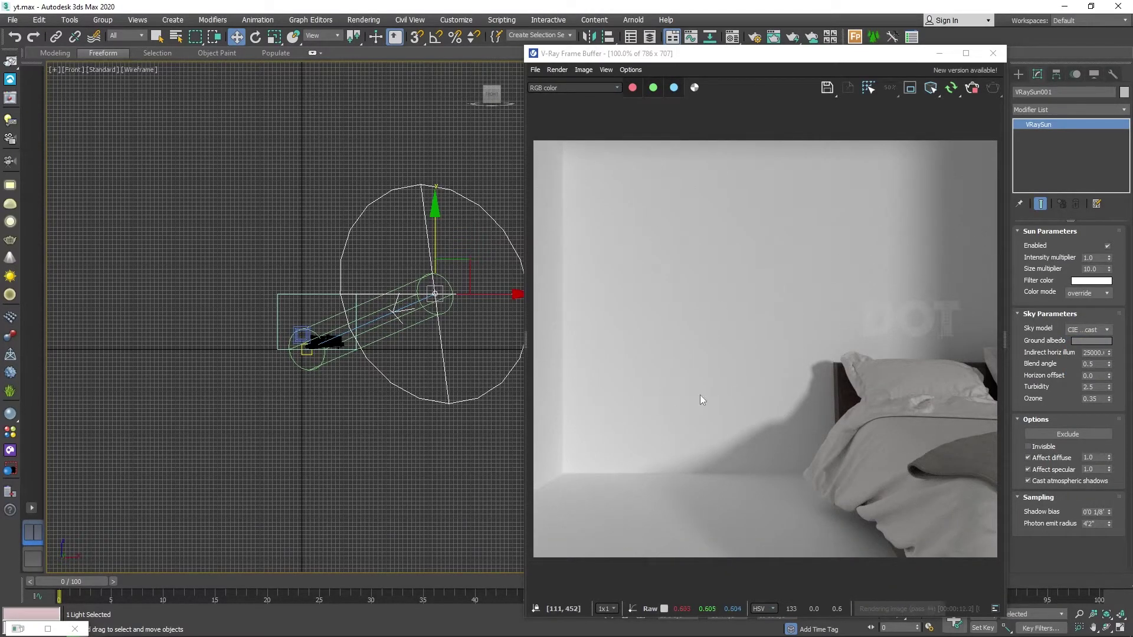
key("l")
left_click(274, 289)
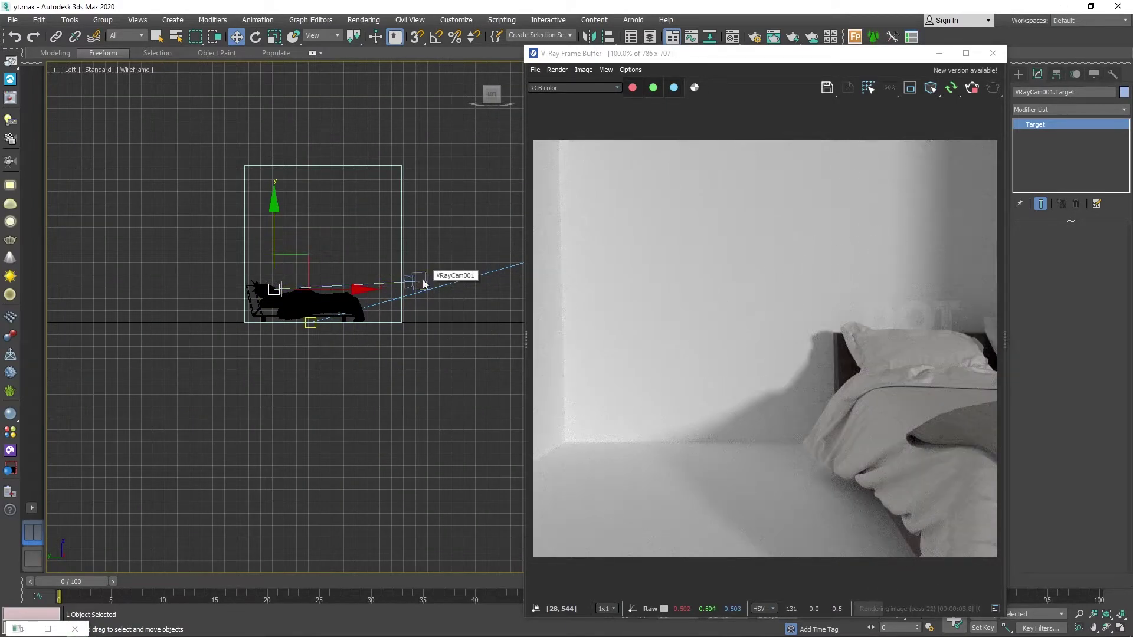
Step: Raise VRayCam001.Target slightly in the Left viewport and clear the selection
left_click_drag(273, 237, 275, 232)
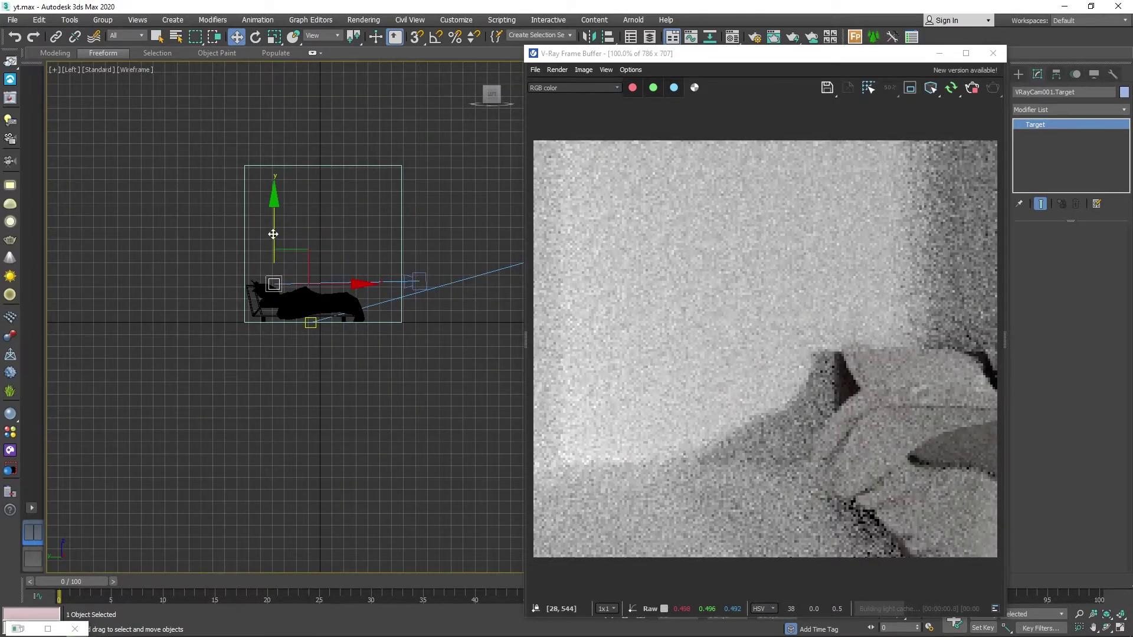
left_click(325, 409)
key("t")
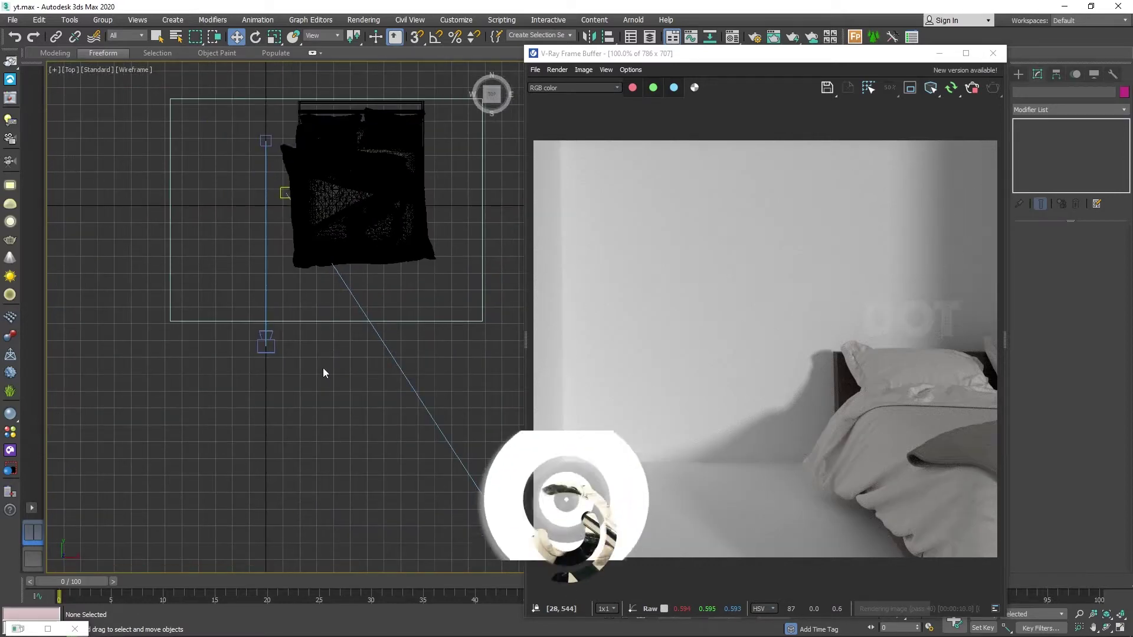
Step: Orbit the Perspective view into the room and select the room box Box001
key("p")
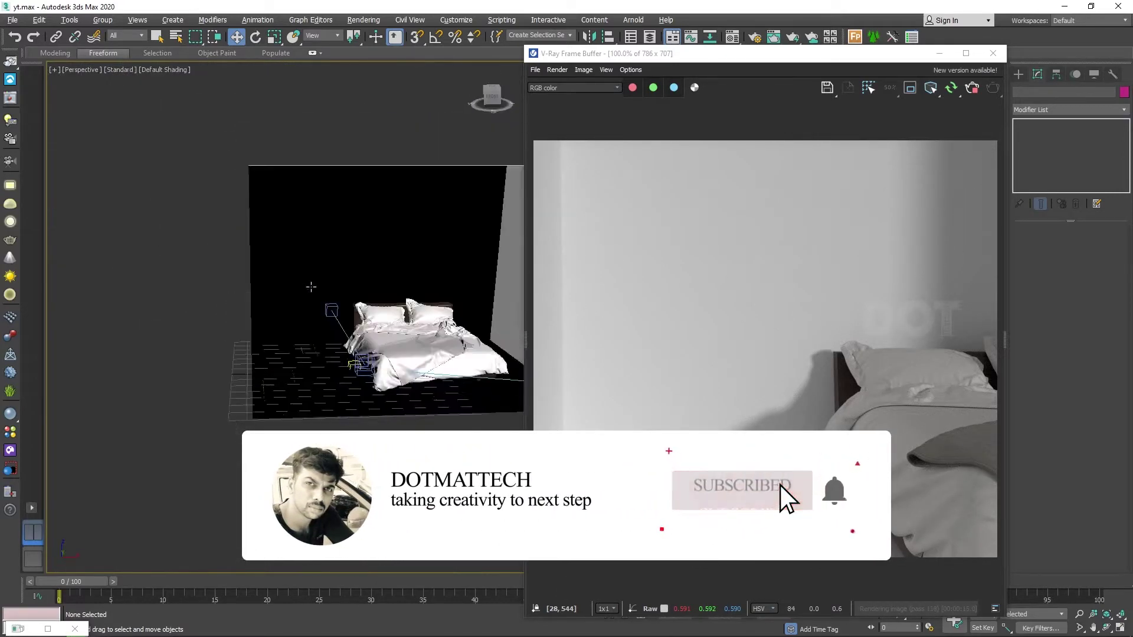
mouse_move(397, 180)
middle_mouse_down("alt")
mouse_move(319, 303)
mouse_move(454, 252)
mouse_move(275, 365)
middle_mouse_up("alt")
left_click(275, 366)
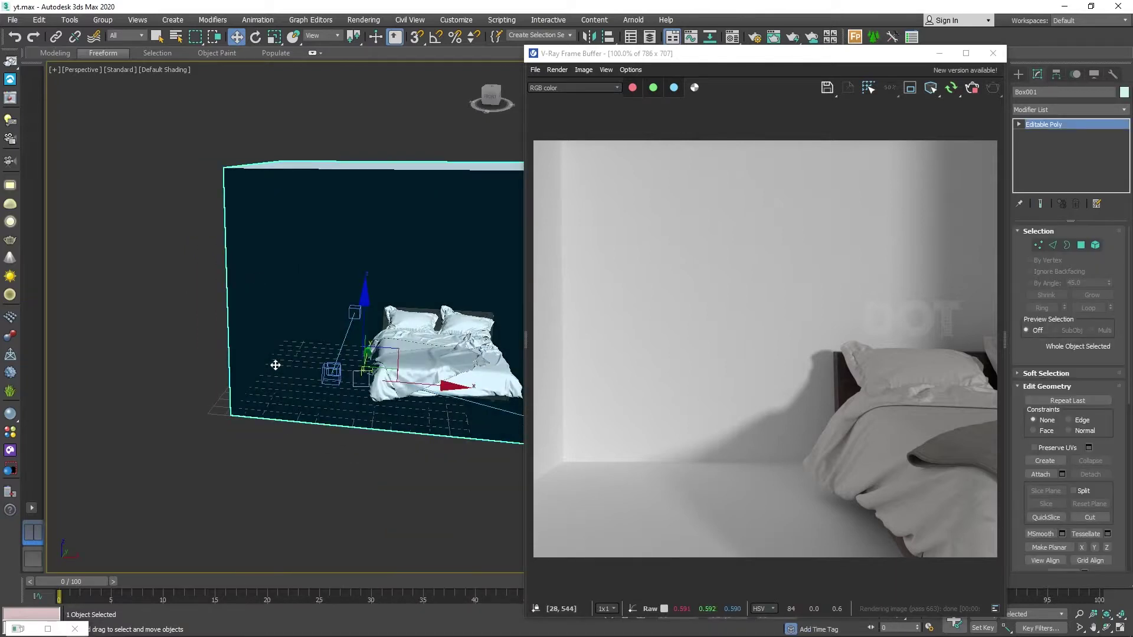
Step: Pick a free Material Editor slot and browse the available material types
key("m")
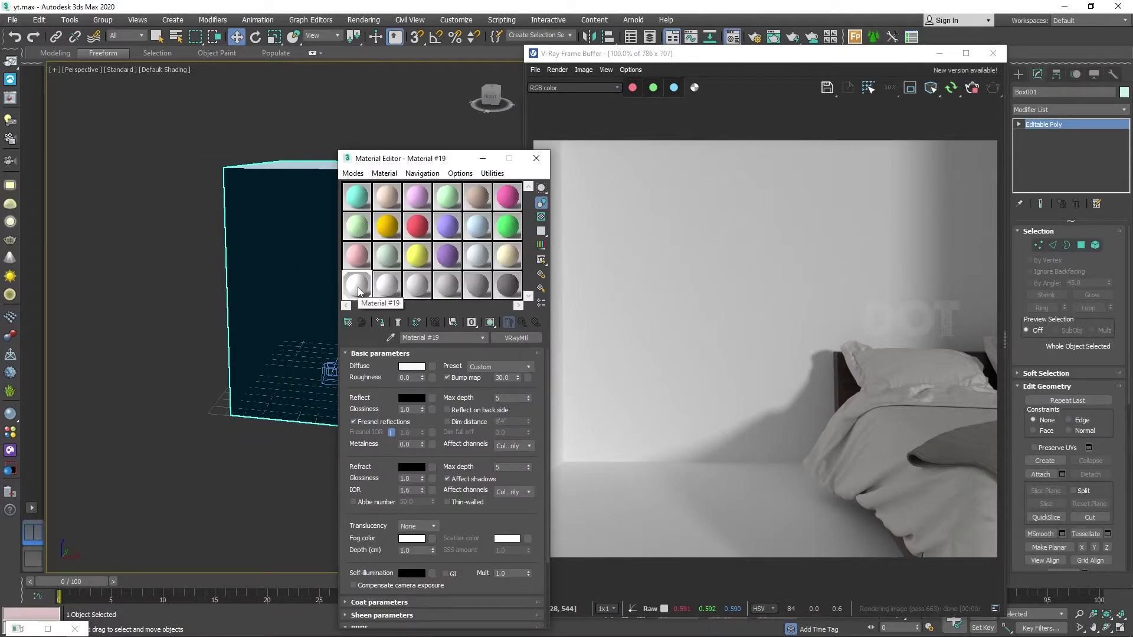
left_click(387, 287)
left_click(348, 323)
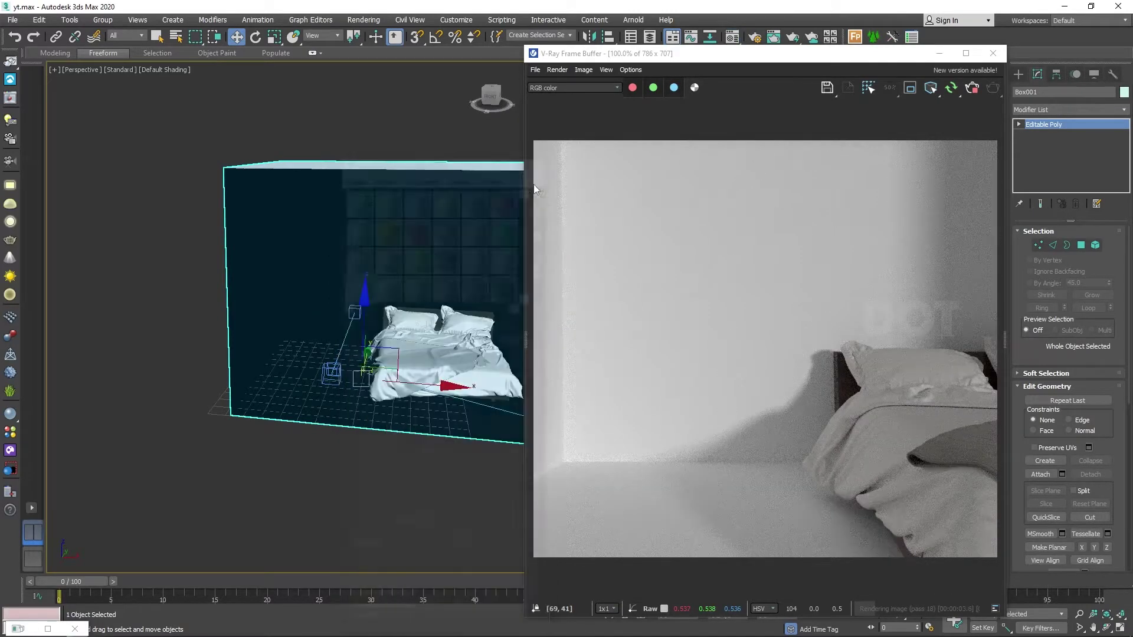
scroll(405, 364, "down", 2)
scroll(405, 364, "down", 1)
scroll(405, 364, "up", 1)
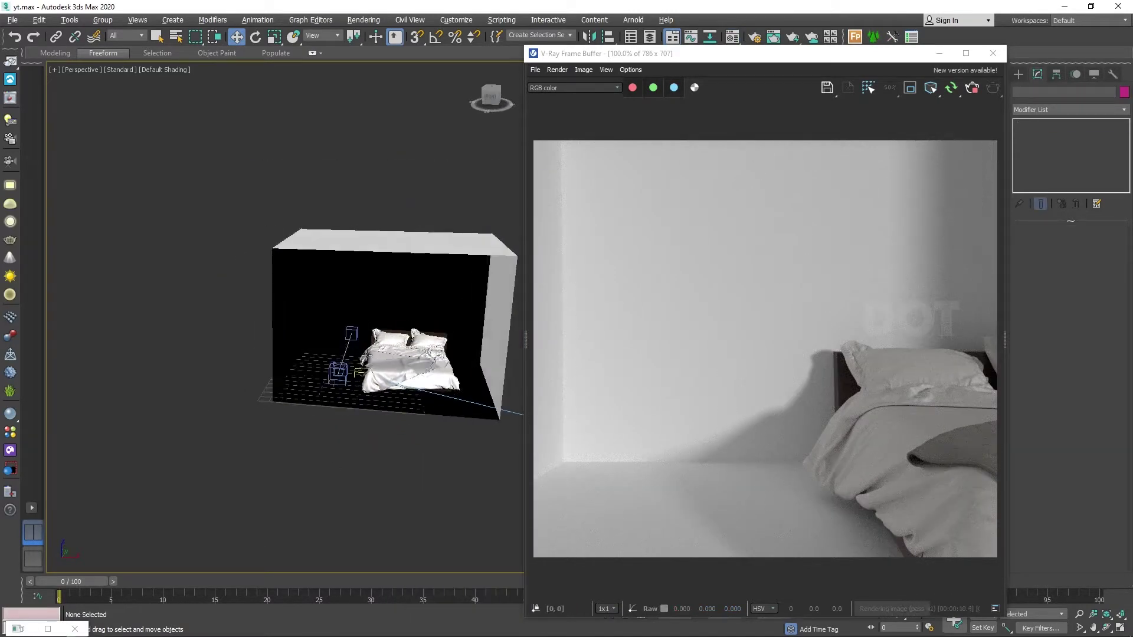
scroll(378, 384, "up", 2)
Step: With the room box selected, set Material #19's Roughness to 1.0
left_click(306, 410)
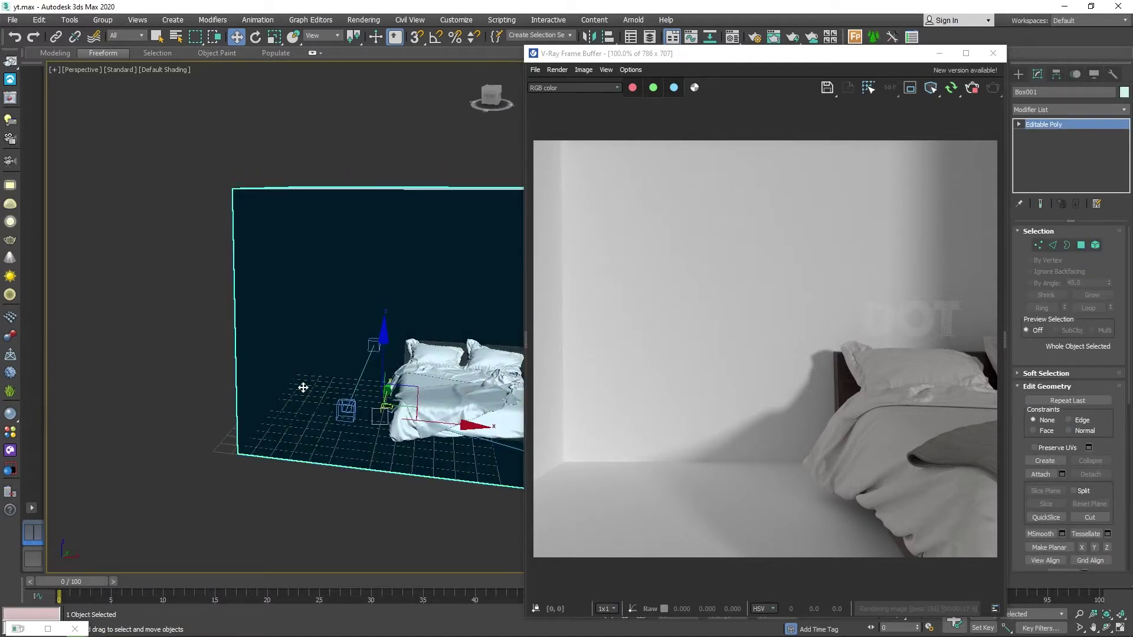
key("m")
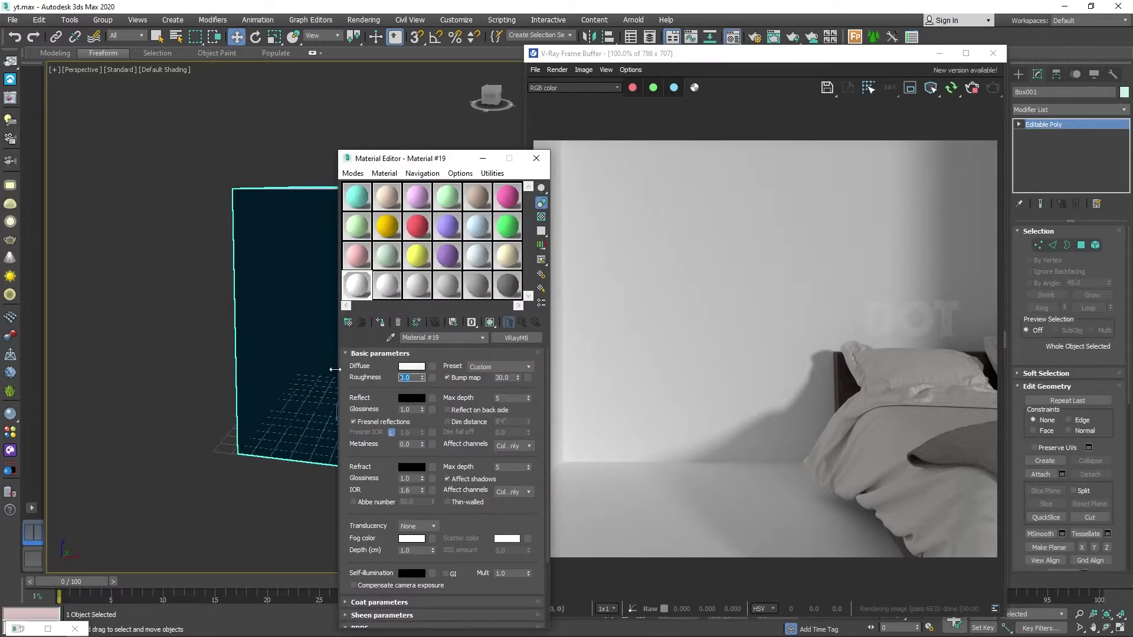
type("5")
key("Return")
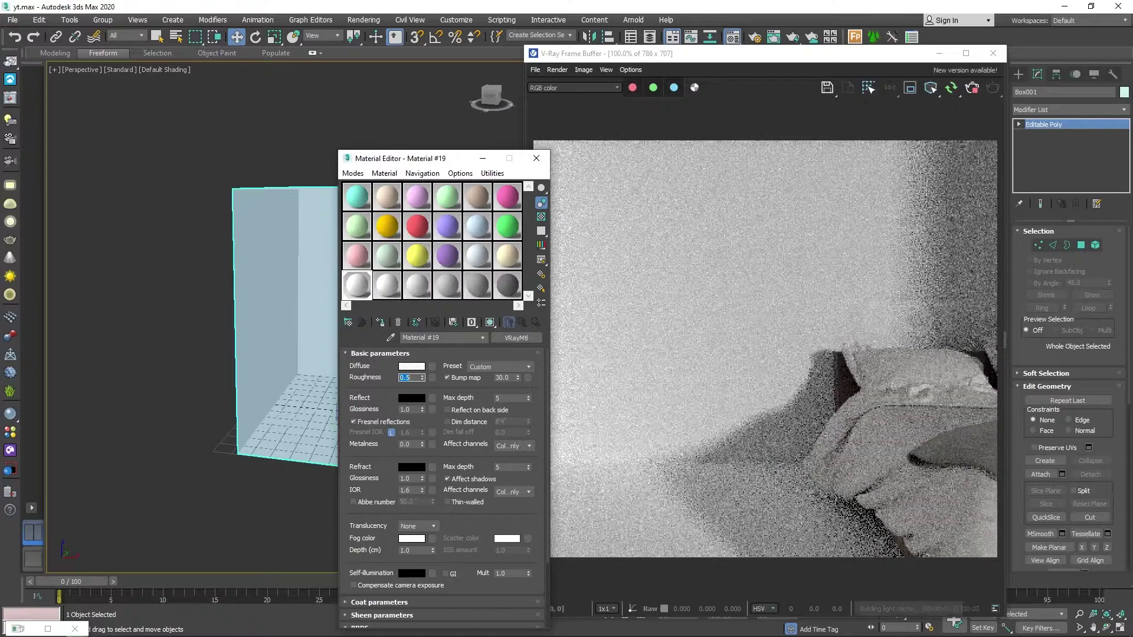
type("1")
key("Return")
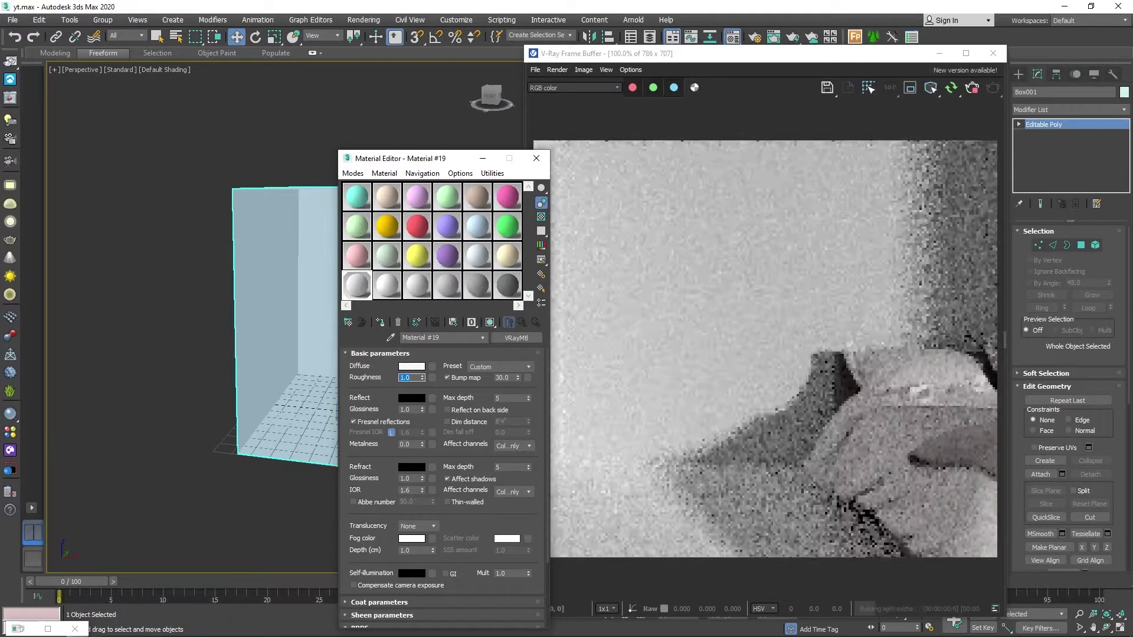
Step: Move the Material Editor over the render and select the room's ceiling polygon
left_click_drag(413, 158, 355, 148)
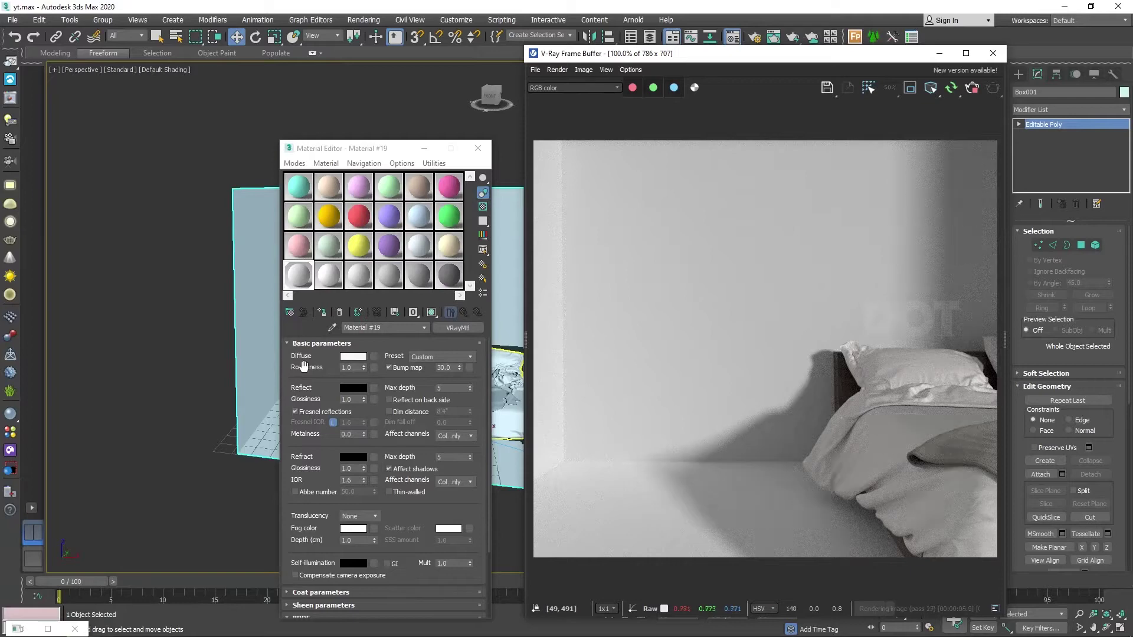
left_click_drag(383, 148, 633, 151)
left_click(1081, 245)
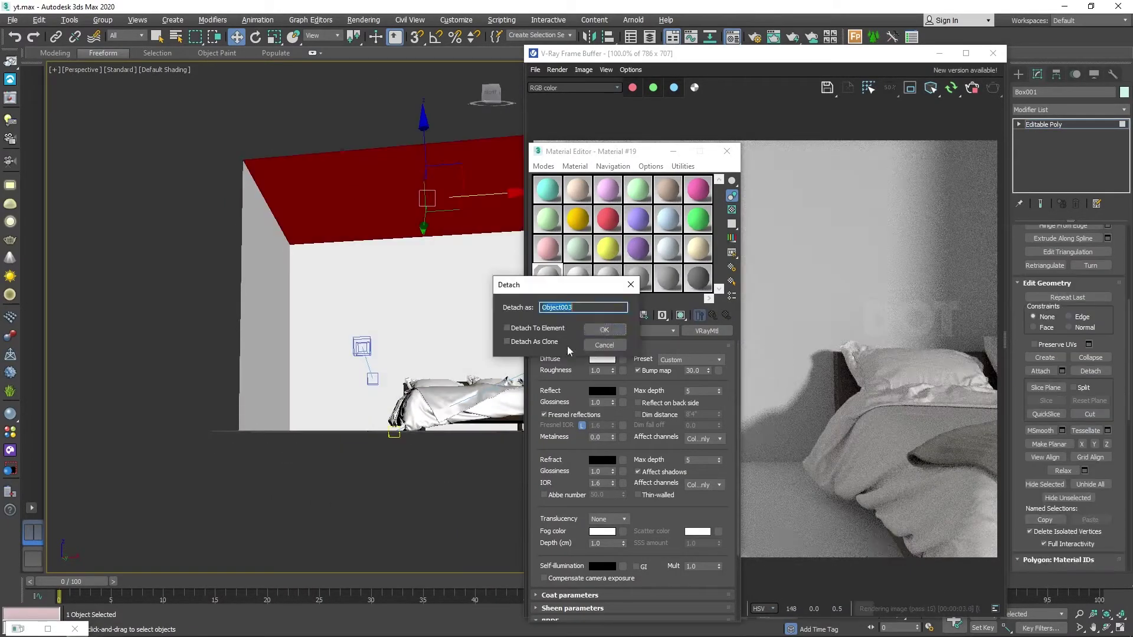
Step: Detach the ceiling polygon as Object003 and reselect the whole room object
left_click(604, 330)
left_click(336, 468)
scroll(366, 383, "down", 3)
left_click(392, 302)
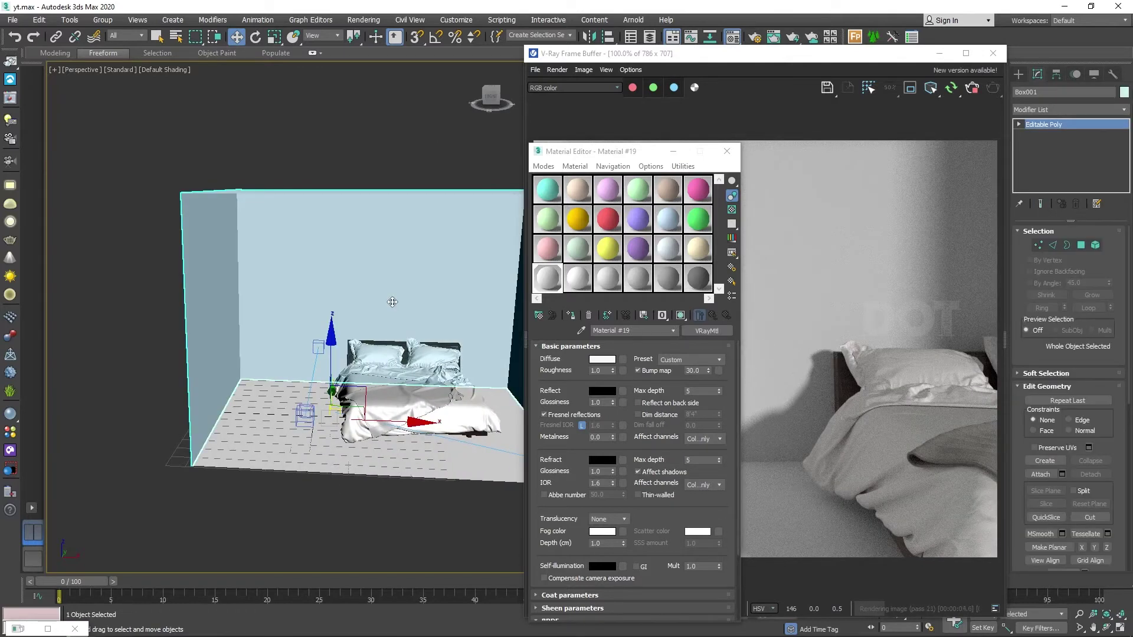
Step: Weld two selected room edges into one in wireframe view
key("2")
left_click(413, 218)
left_click(304, 413, "ctrl")
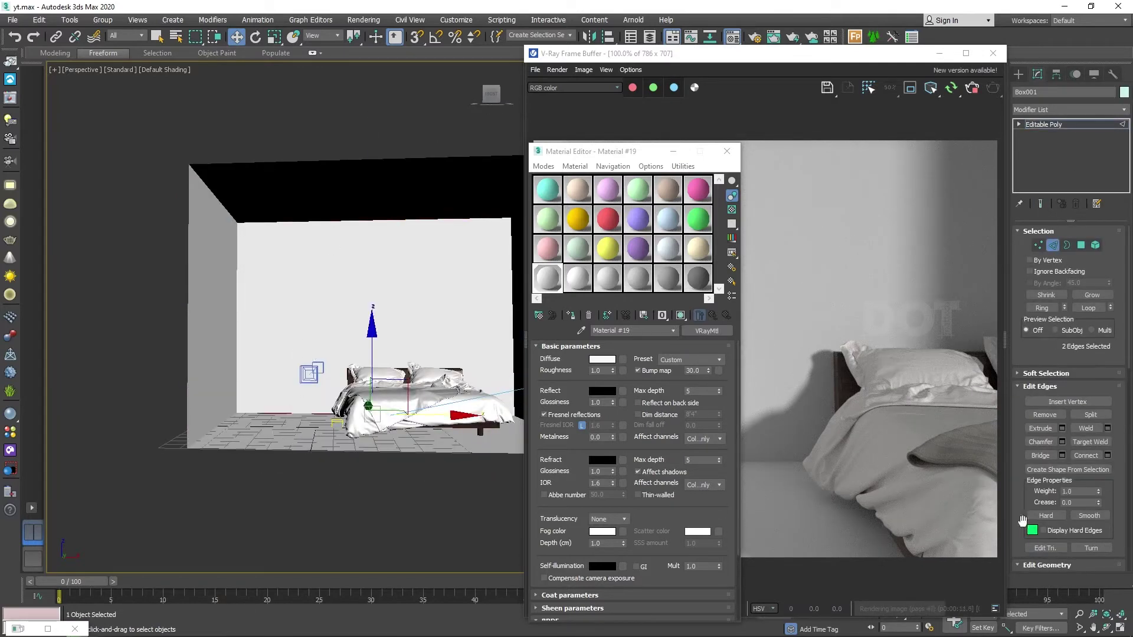
key("F3")
left_click(1080, 430)
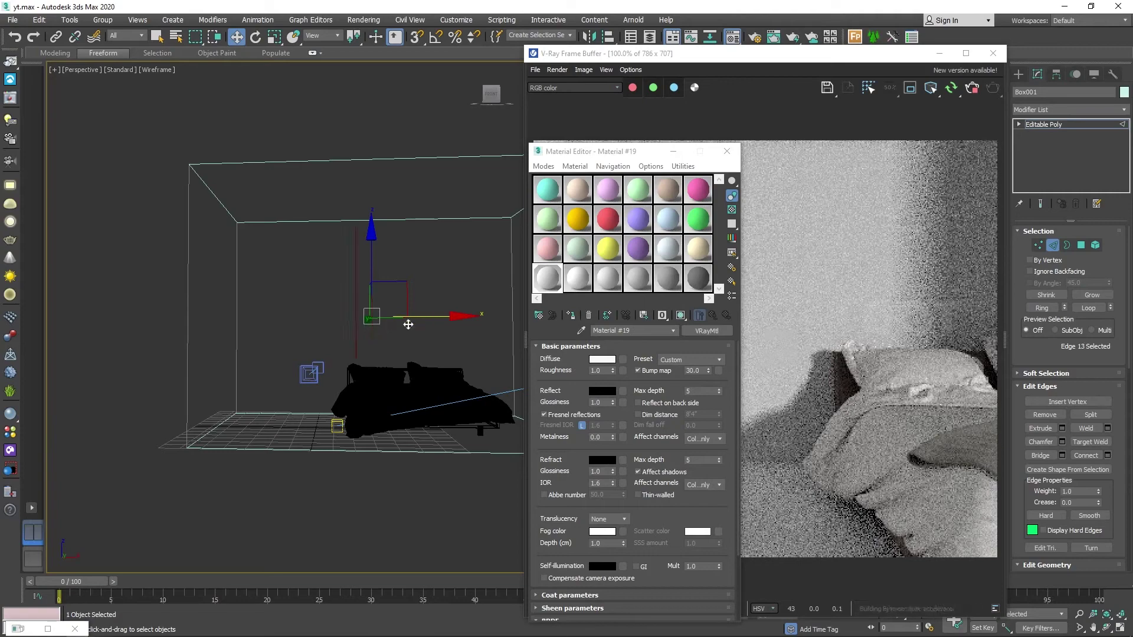
Step: From a high three-quarter view, select the side wall polygon for extrusion
middle_click_drag(401, 334, 377, 319, "alt")
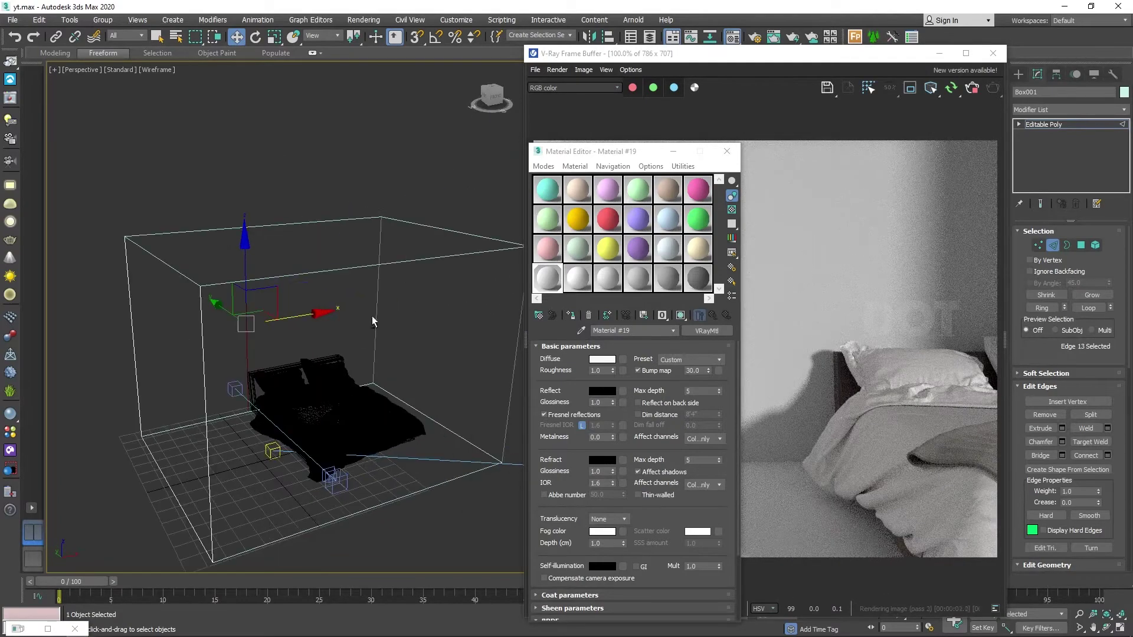
key("4")
left_click(319, 259)
left_click(1062, 414)
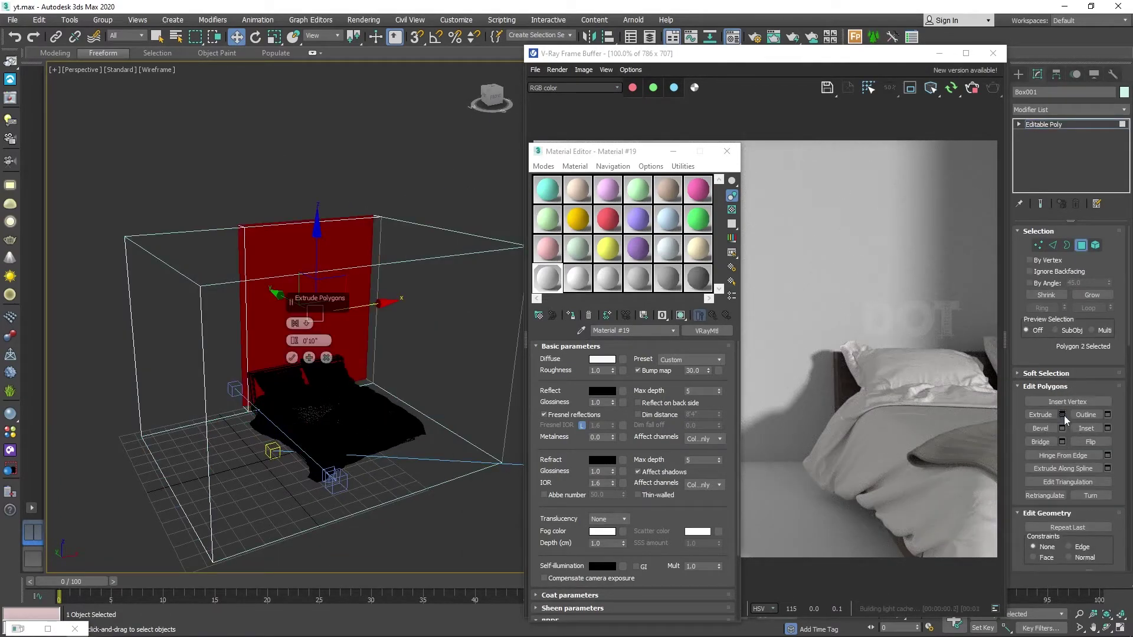
key("F3")
scroll(399, 360, "up", 5)
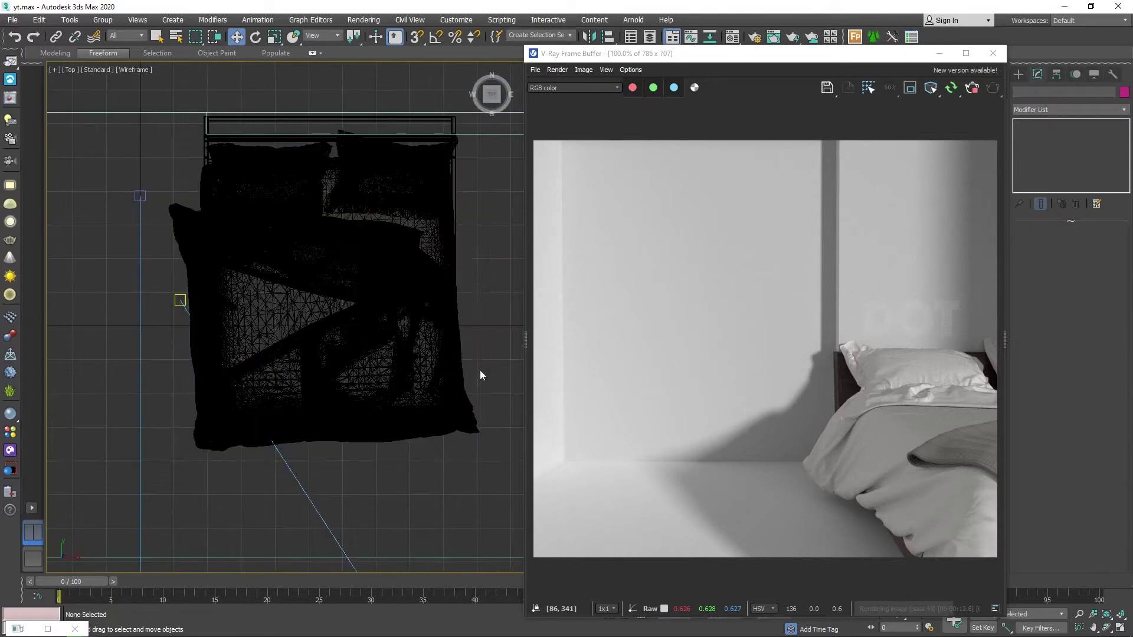
Step: Shift the four bed objects slightly toward the front of the room
left_click_drag(253, 143, 253, 139)
left_click_drag(319, 295, 319, 312)
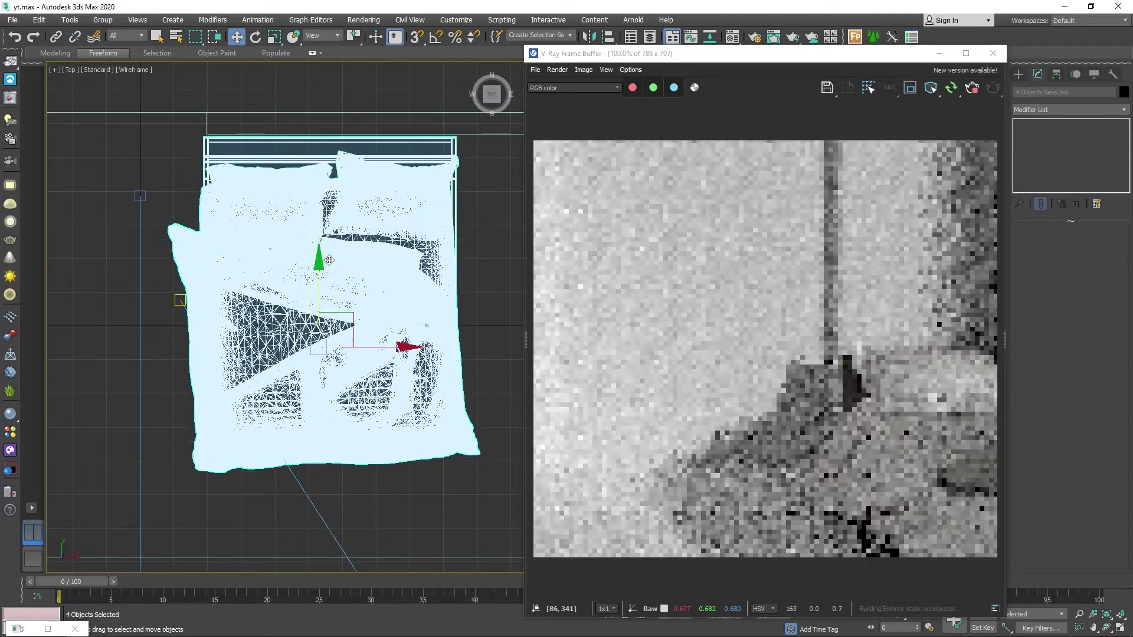
left_click(490, 315)
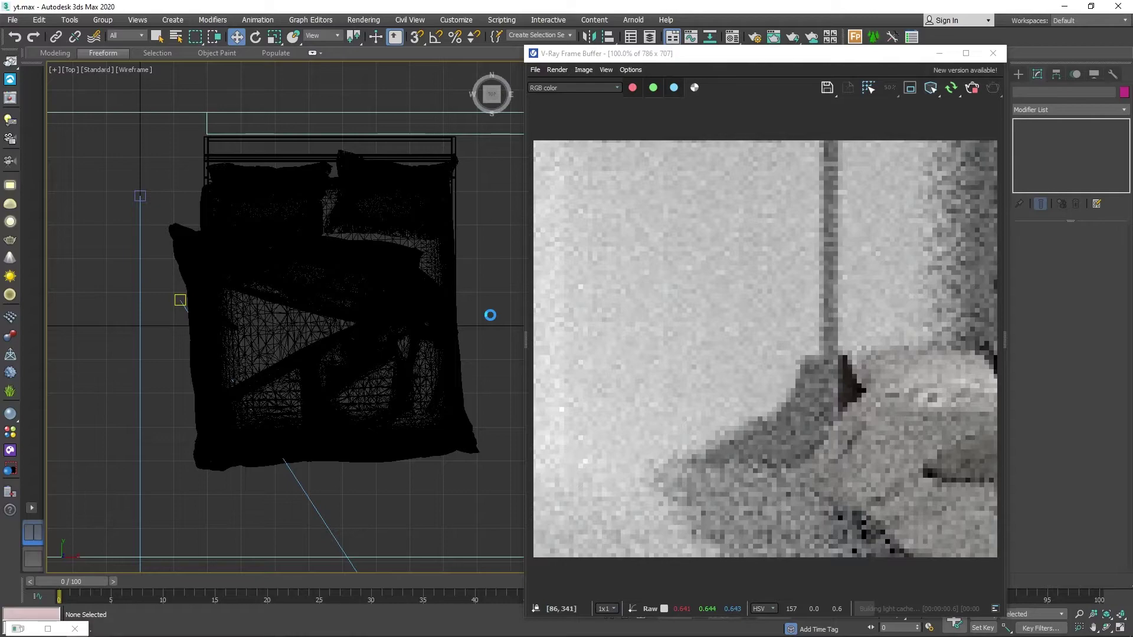
Step: Inset the wall polygon with a wide border and extrude it into a window opening
scroll(725, 354, "down", 1)
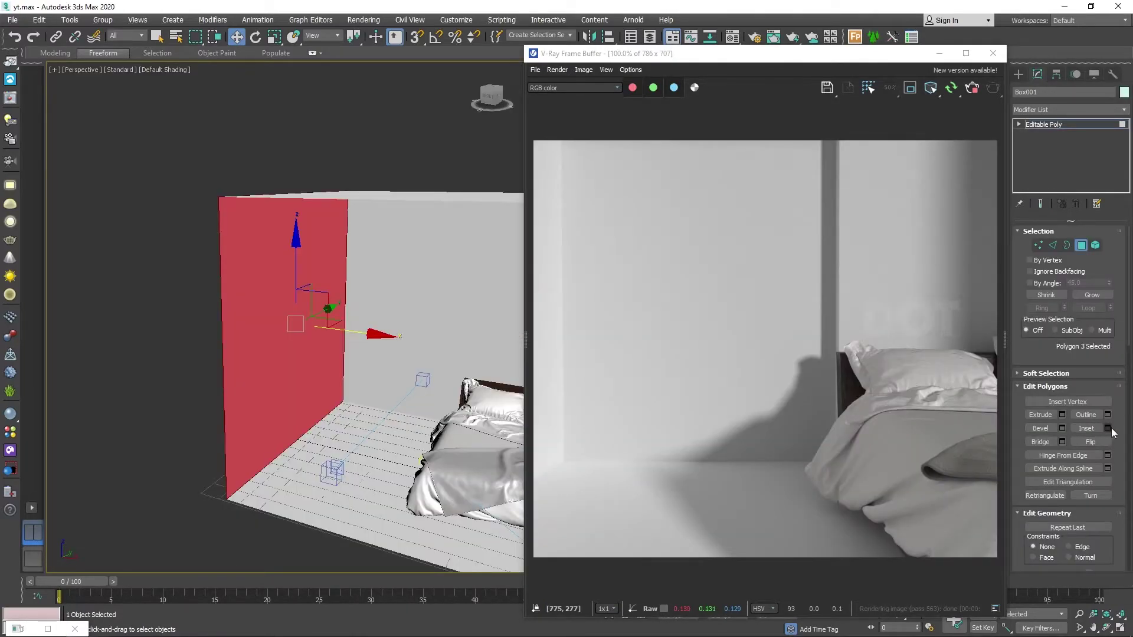
left_click_drag(294, 340, 295, 324)
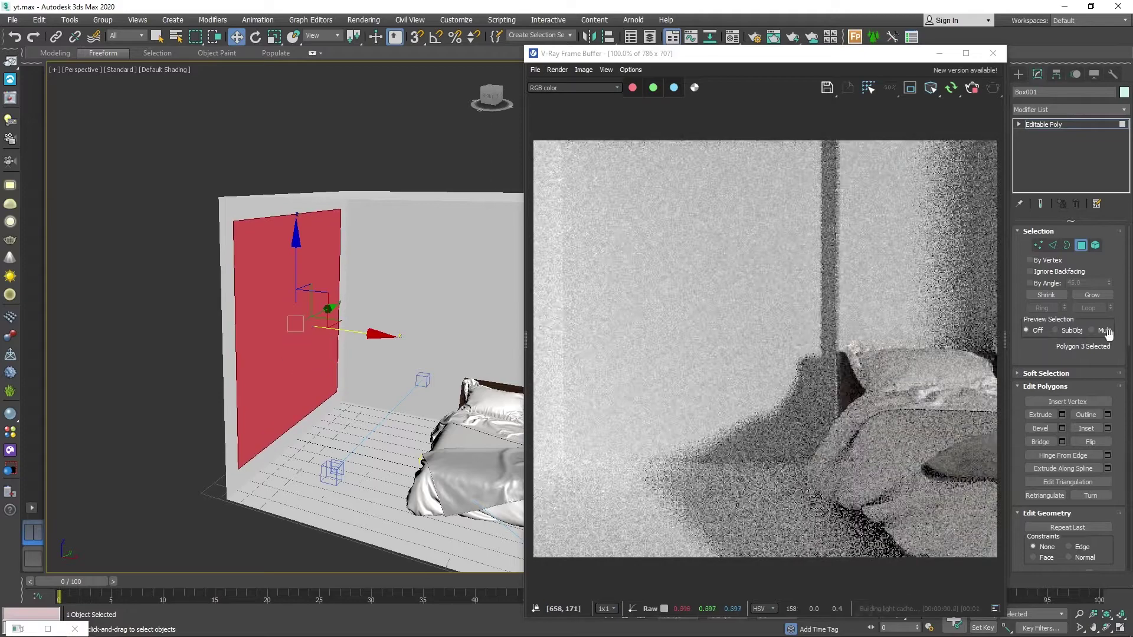
left_click(1062, 416)
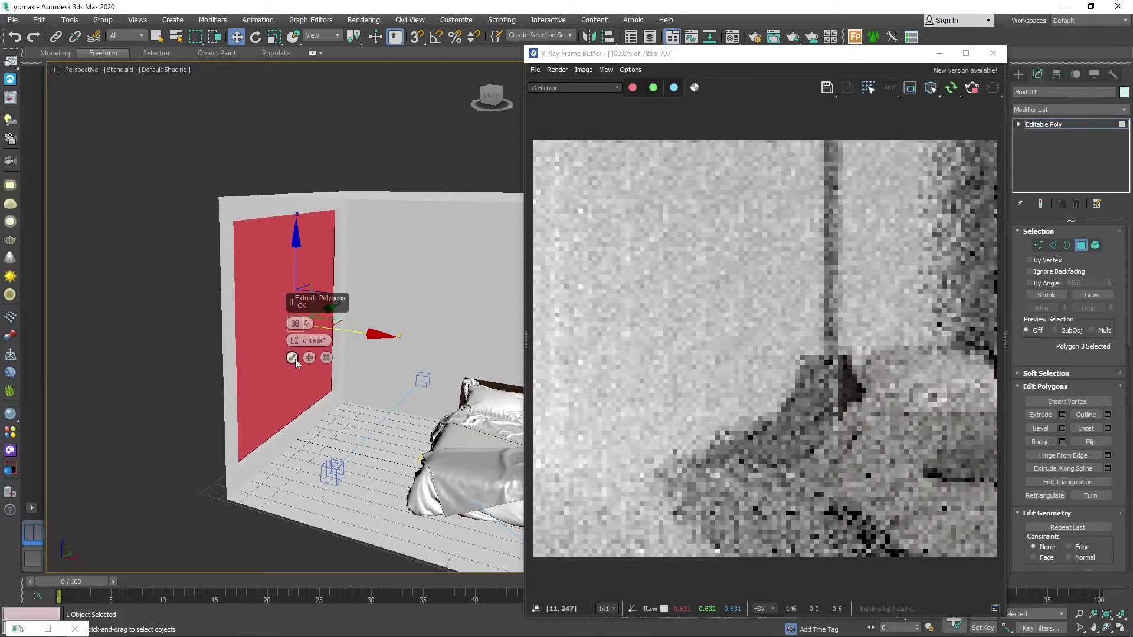
left_click(302, 362)
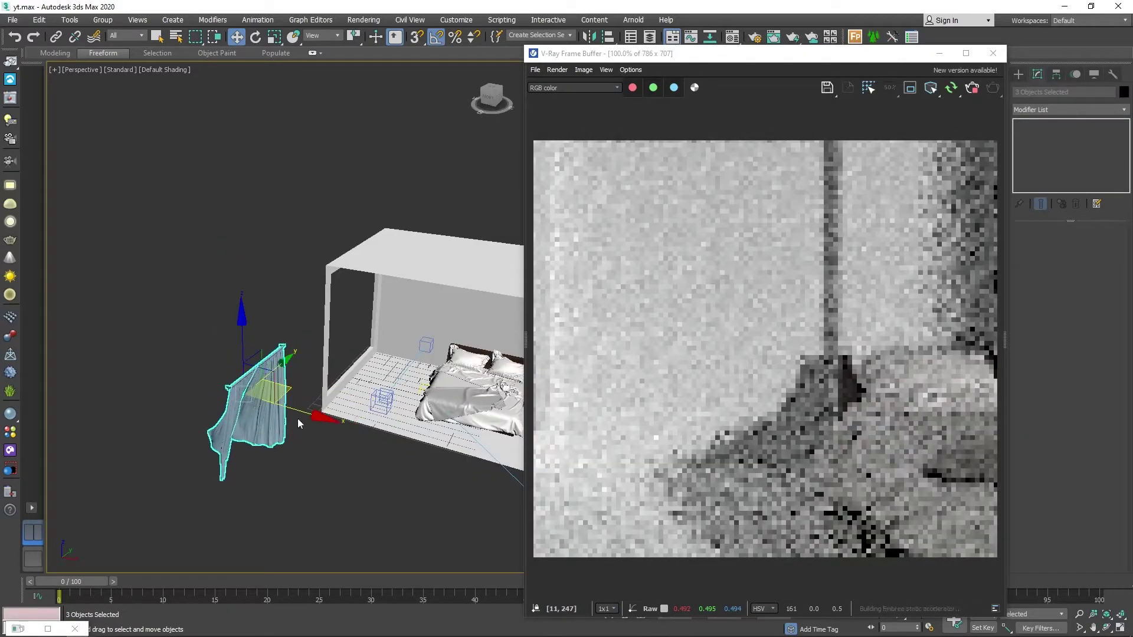
Step: Rotate the curtain 25 degrees and check its placement in the top and front views
key("e")
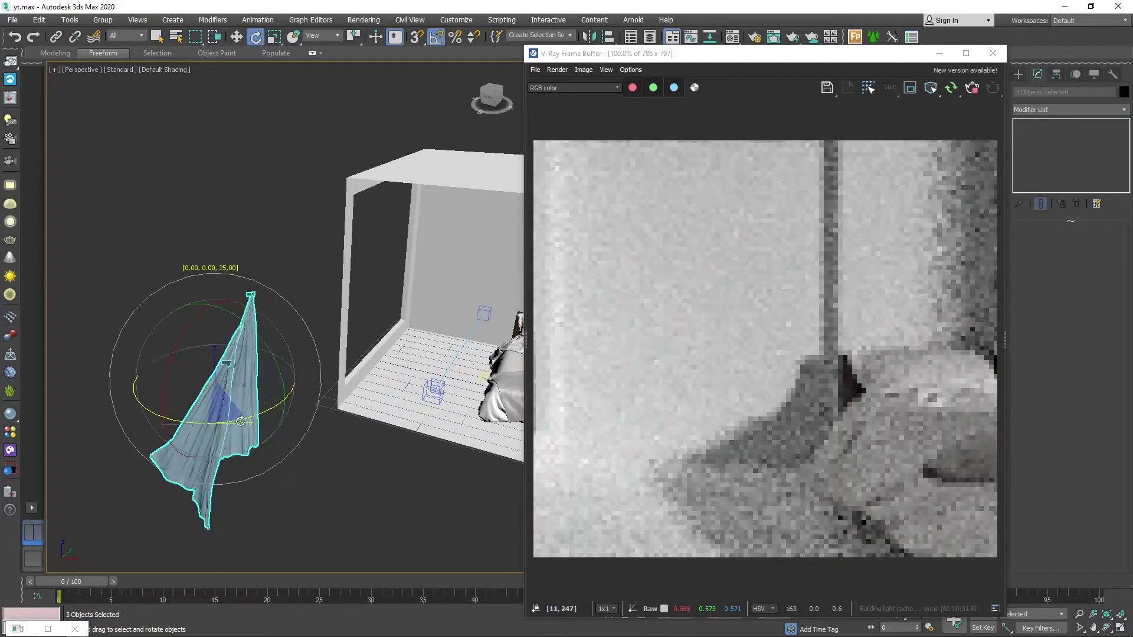
left_click_drag(240, 421, 254, 421)
key("t")
key("w")
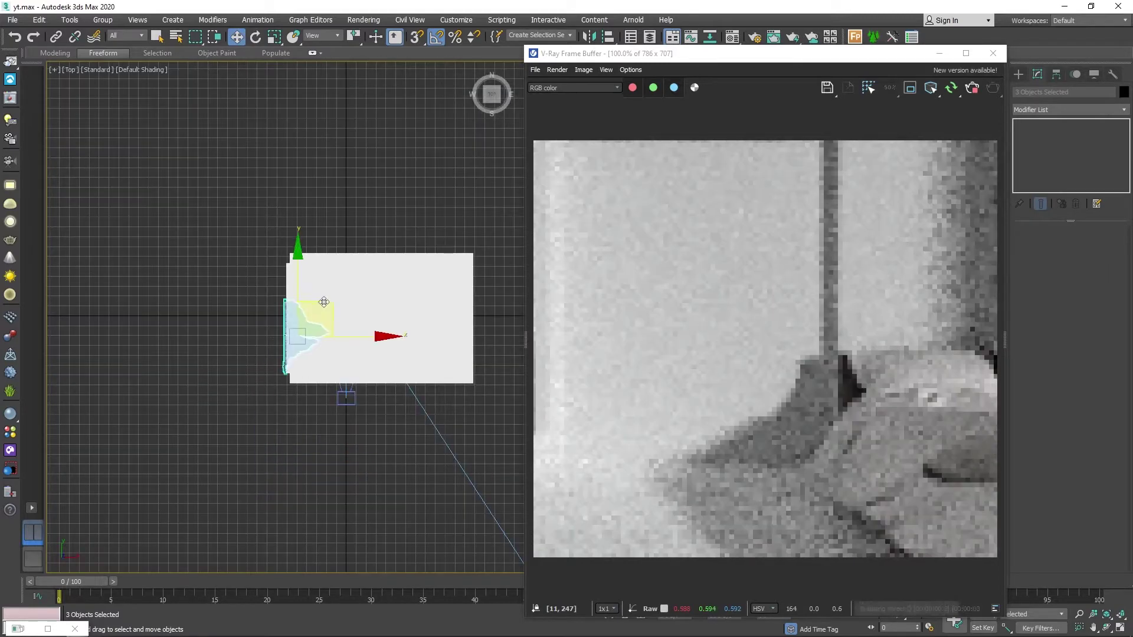
key("F3")
scroll(307, 331, "up", 5)
scroll(301, 342, "up", 2)
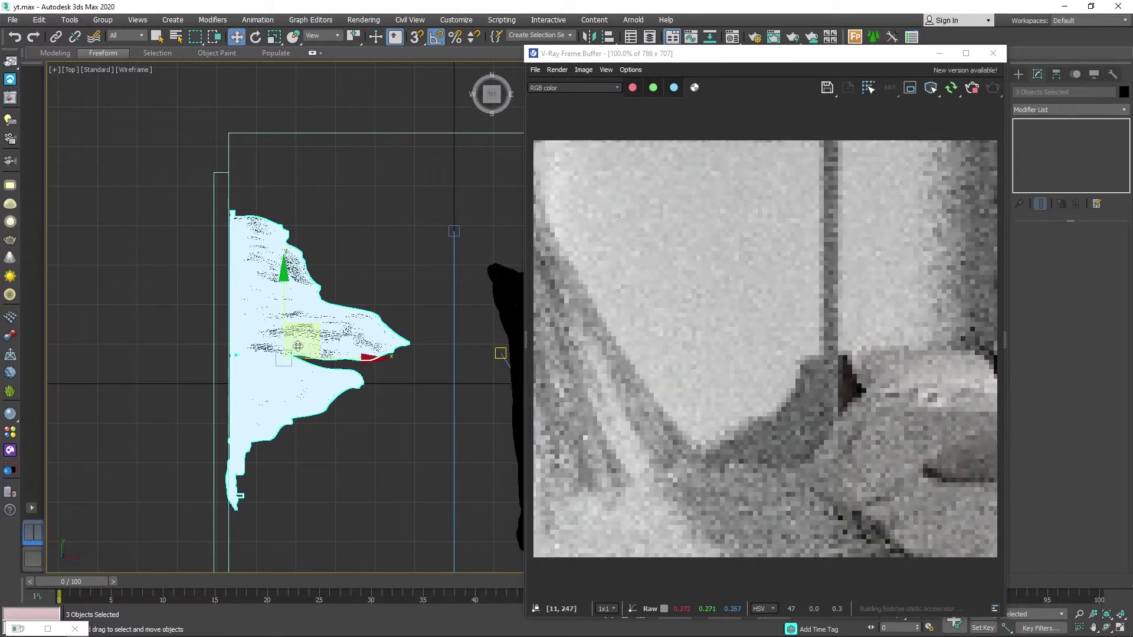
key("f")
key("r")
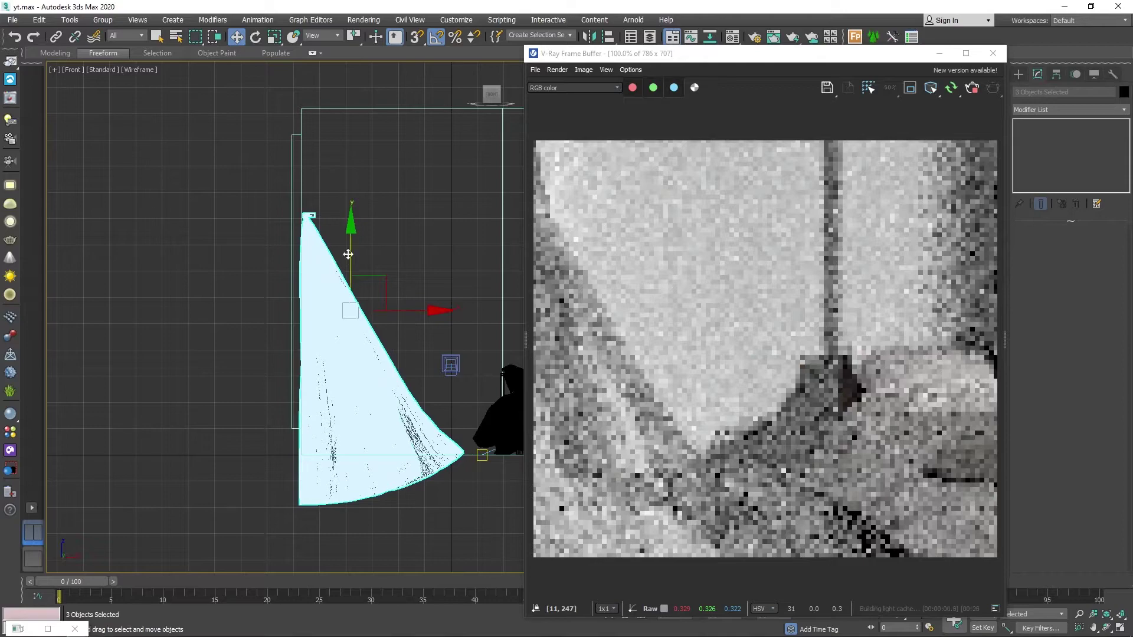
Step: Relink the four missing texture maps to E:\3D - MODELS via Asset Tracking
left_click(11, 19)
mouse_move(40, 238)
left_click(148, 236)
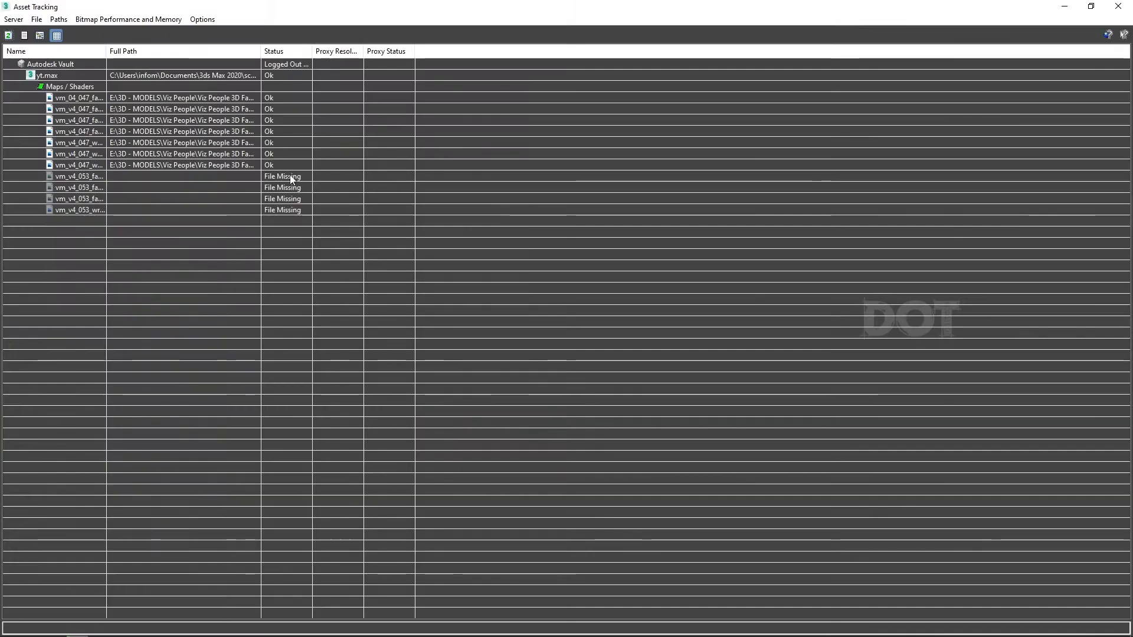
left_click_drag(291, 179, 284, 209)
left_click(59, 20)
left_click(79, 50)
left_click(675, 321)
left_click(1095, 601)
left_click(622, 342)
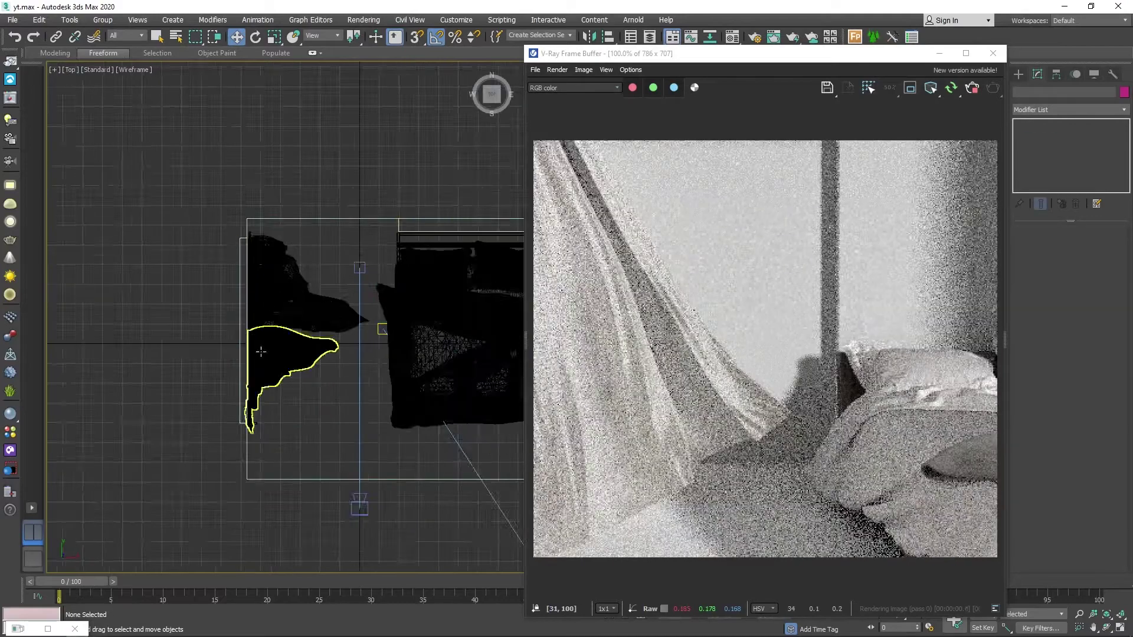
Step: Draw a VRayLight plane over the window opening and open its Modify settings
key("p")
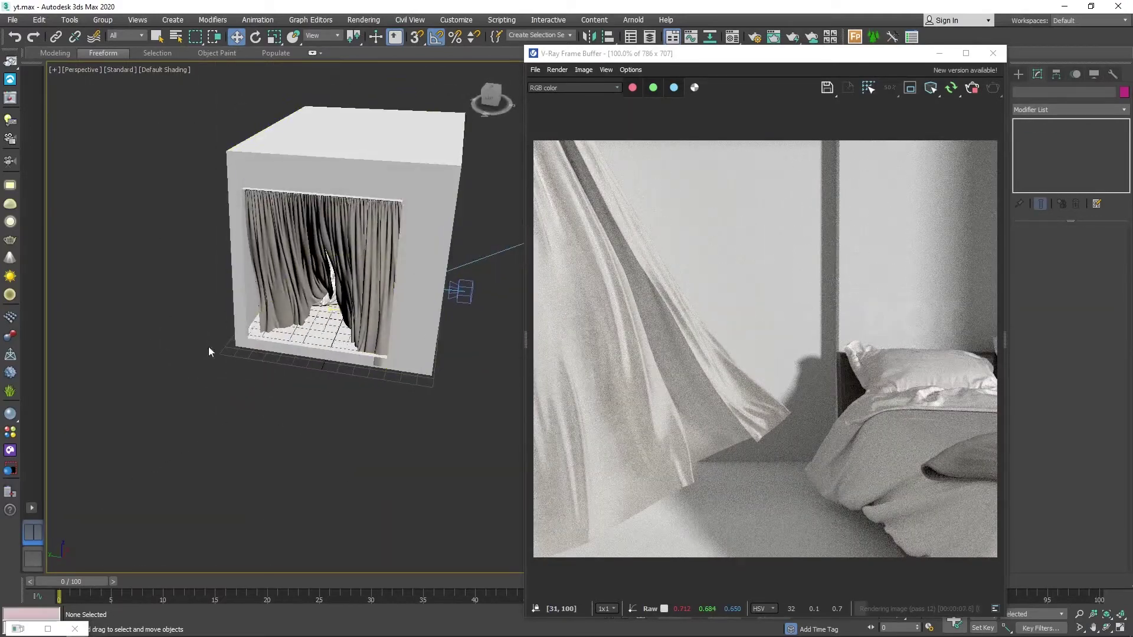
left_click(7, 223)
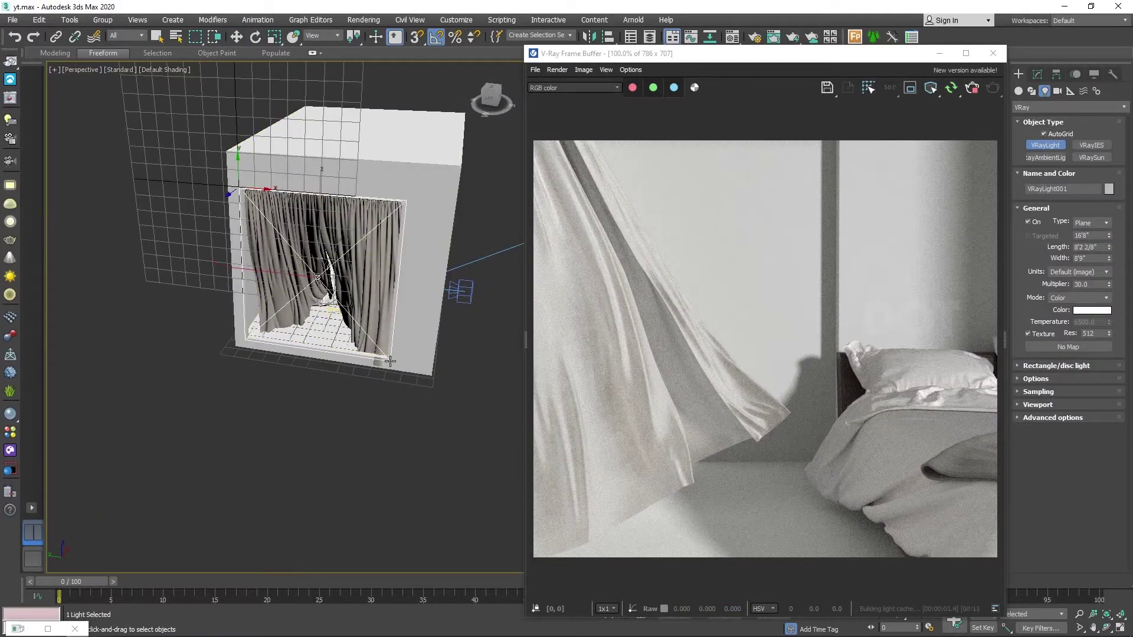
middle_click_drag(352, 311, 215, 326, "alt")
key("w")
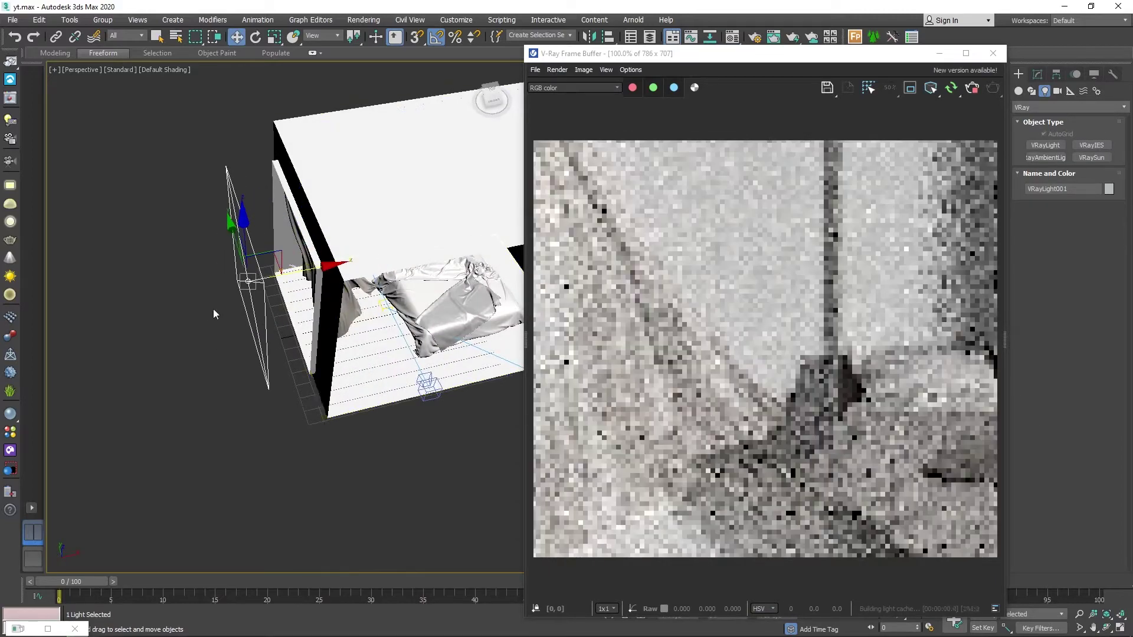
left_click(1037, 73)
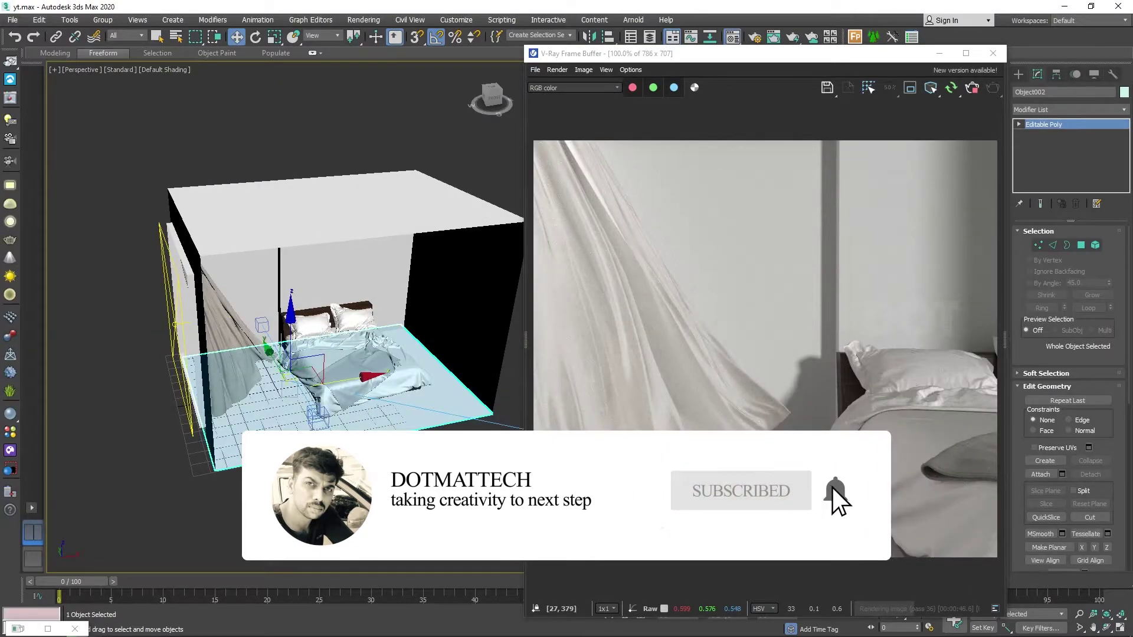
left_click(732, 37)
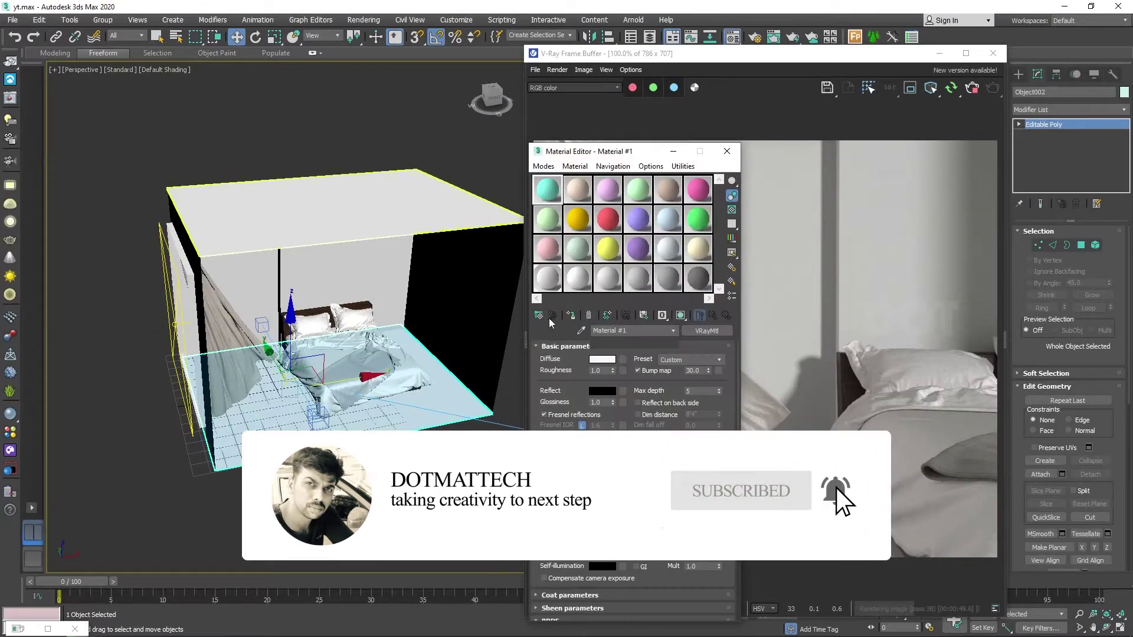
Step: Give floor Material #1 grey reflections and reflection glossiness 0.5
left_click_drag(590, 151, 420, 72)
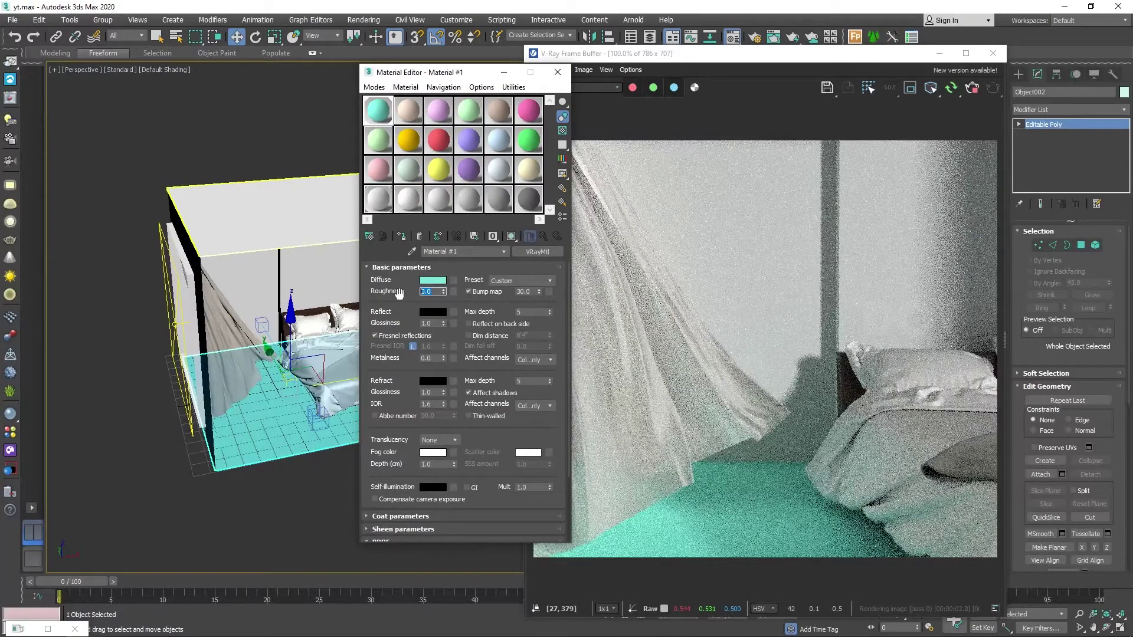
left_click(433, 290)
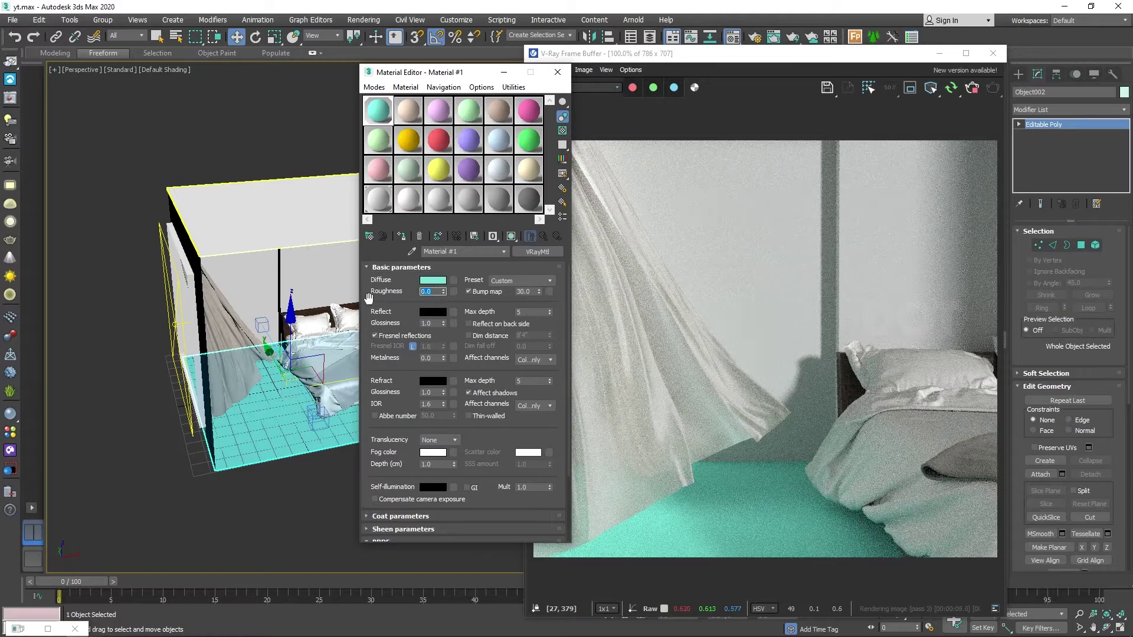
type("0.8")
left_click(432, 311)
left_click_drag(375, 136, 433, 136)
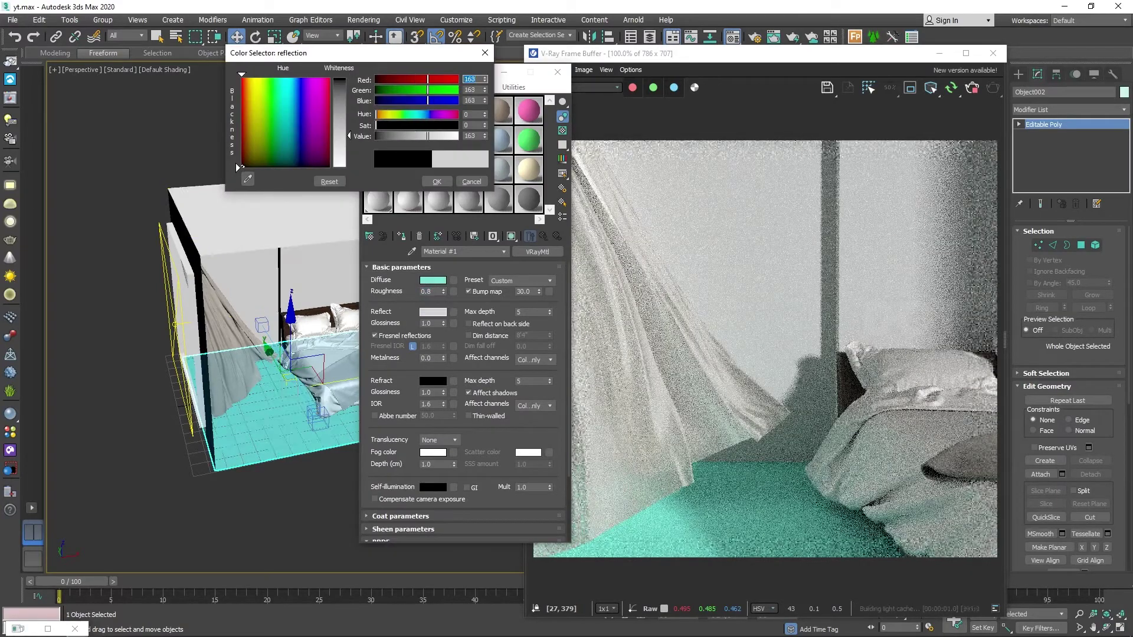
left_click(436, 182)
double_click(434, 323)
type(".8")
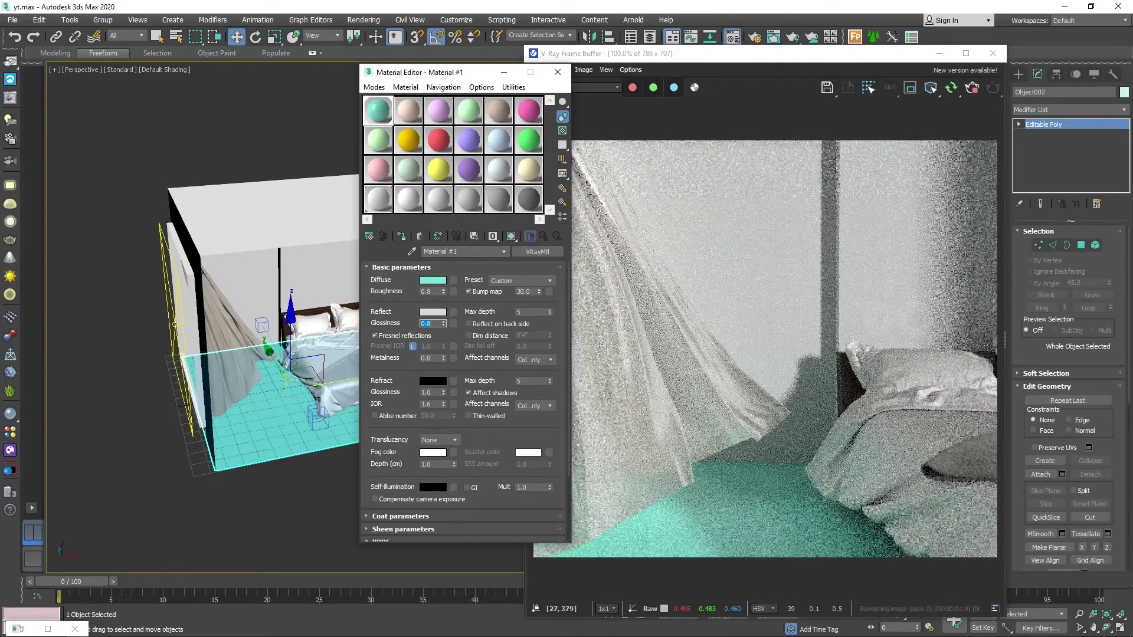
Step: Load a wood plank bitmap into the floor material's Diffuse slot
left_click(453, 280)
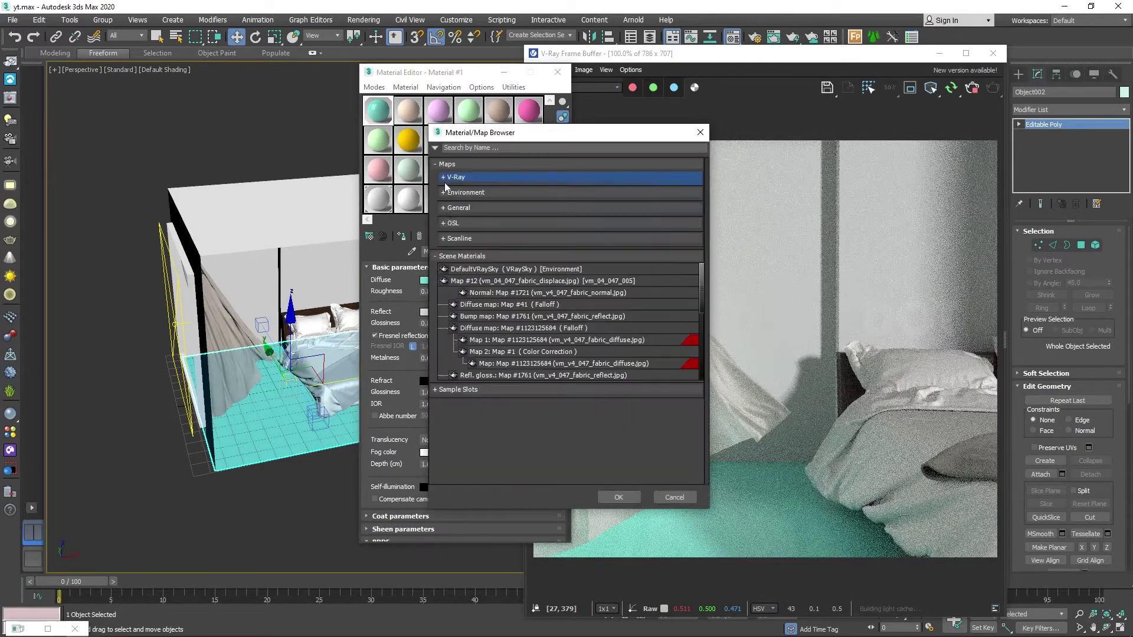
double_click(472, 237)
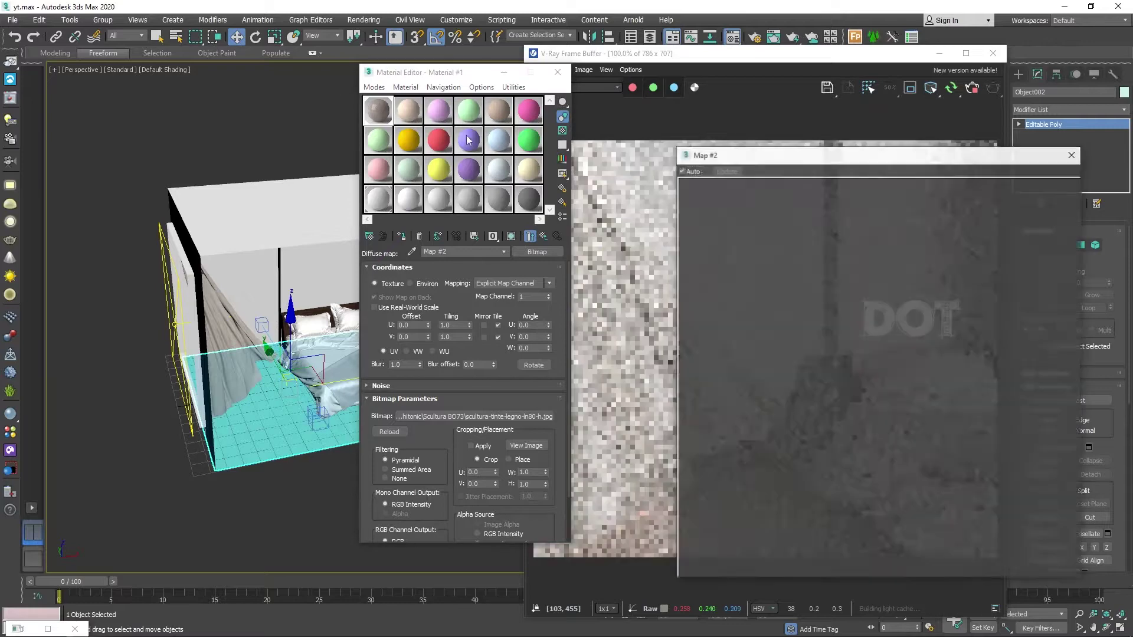
left_click(1071, 155)
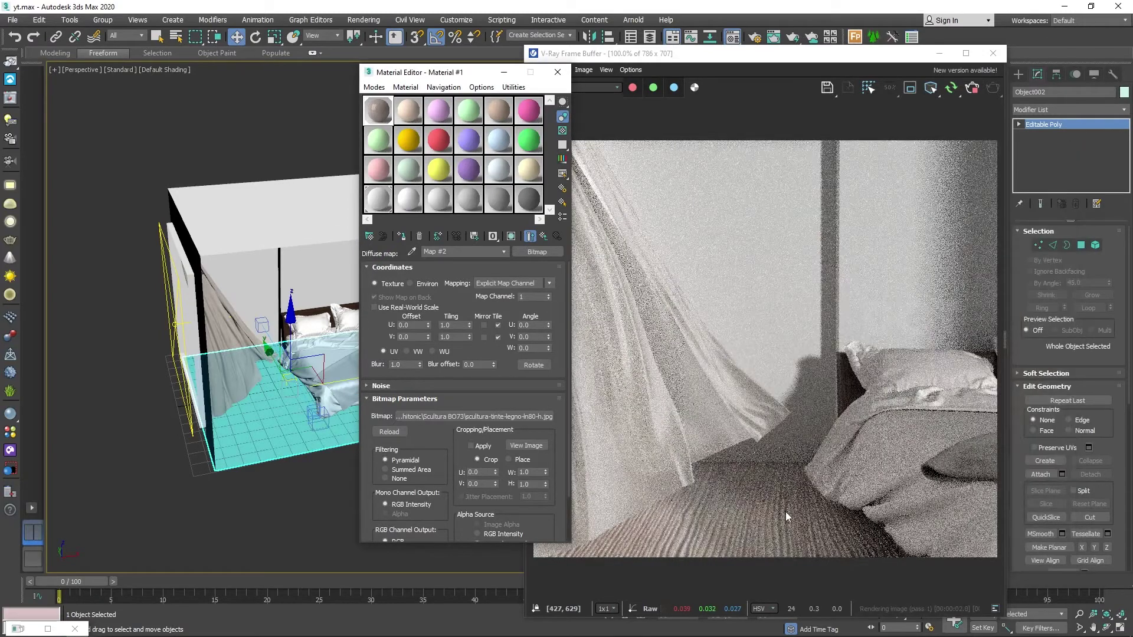
left_click(544, 238)
left_click(433, 280)
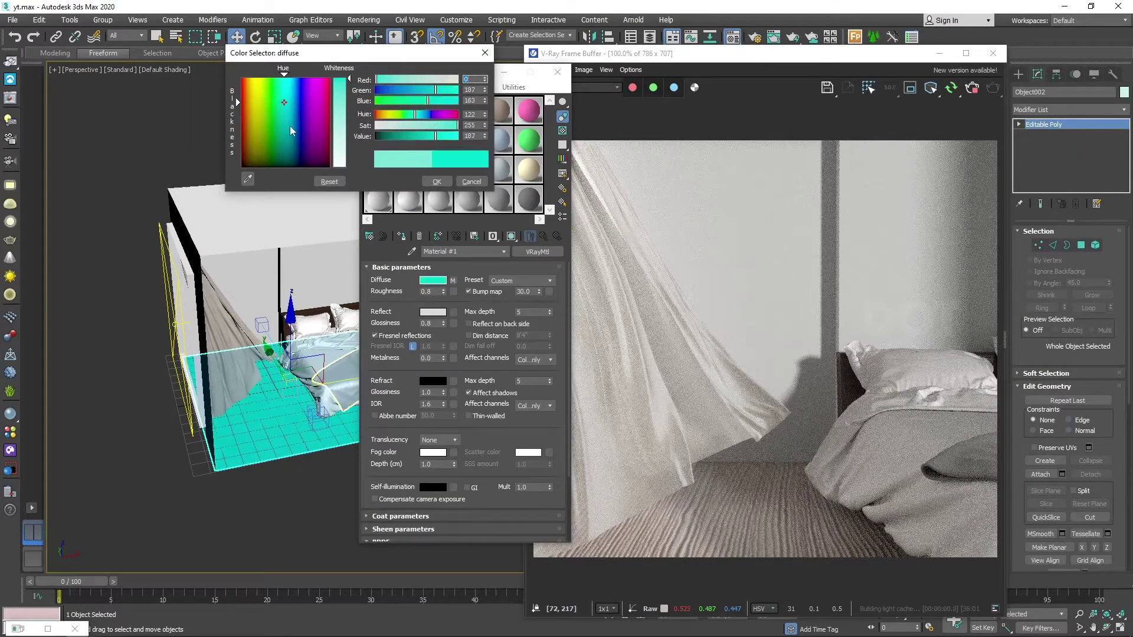
left_click(401, 267)
Step: Set the floor's Diffuse map amount to 80
left_click(380, 388)
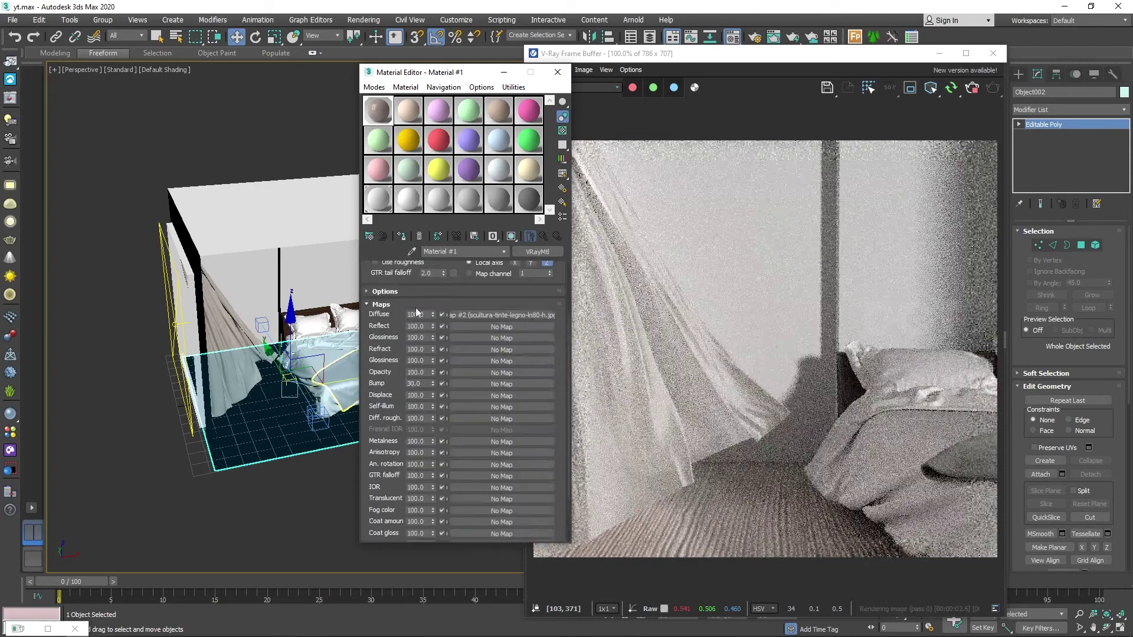
type("80")
key("Return")
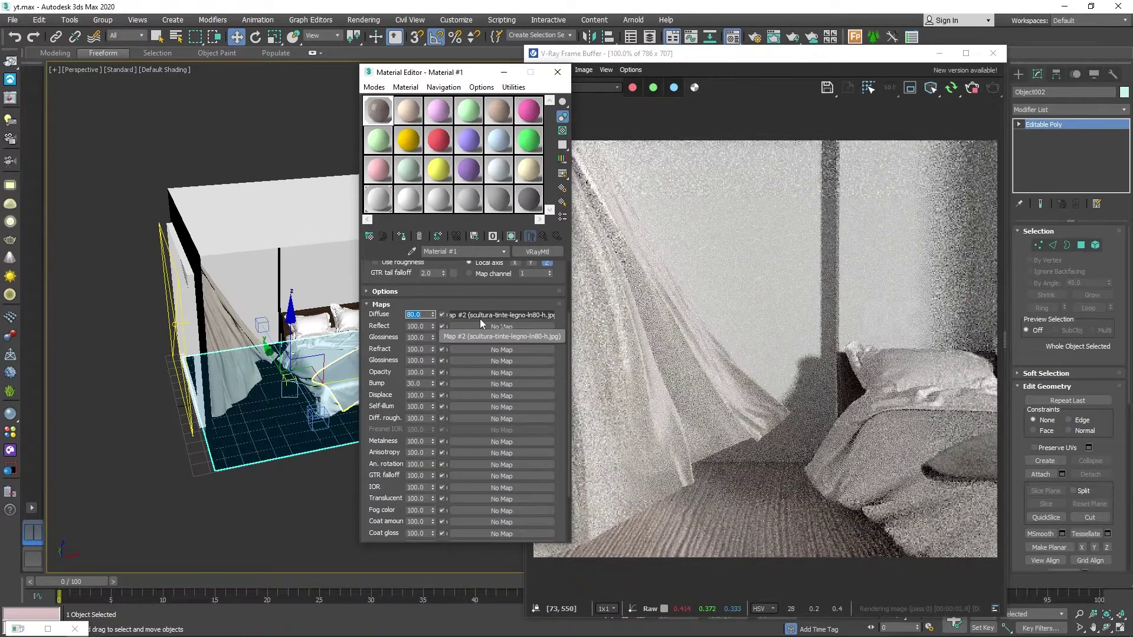
scroll(386, 319, "up", 5)
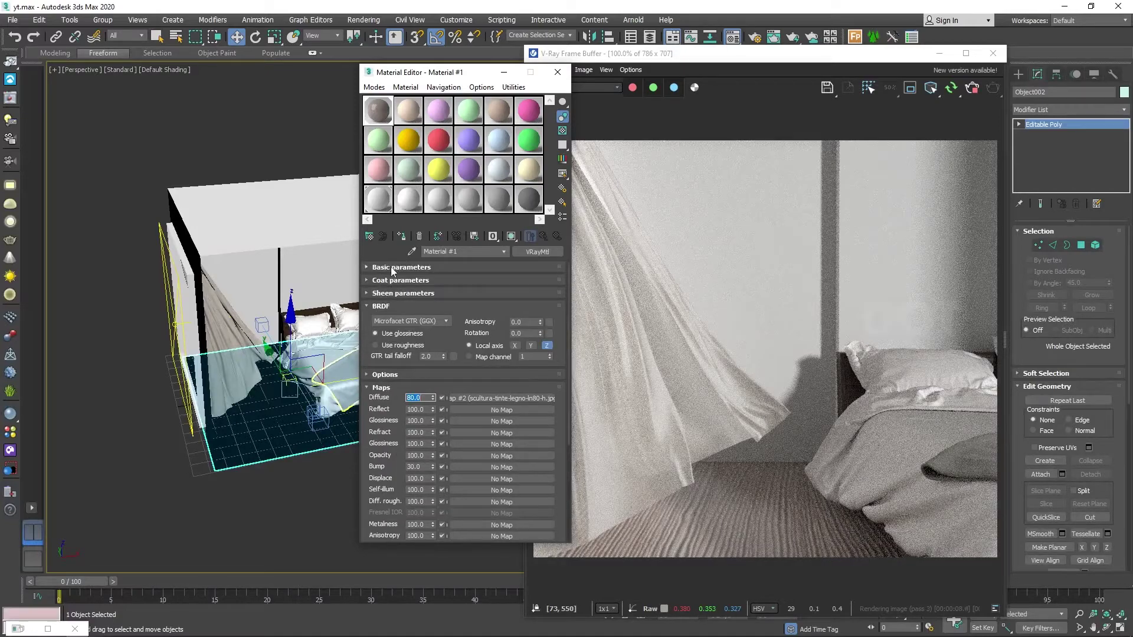
scroll(438, 332, "up", 5)
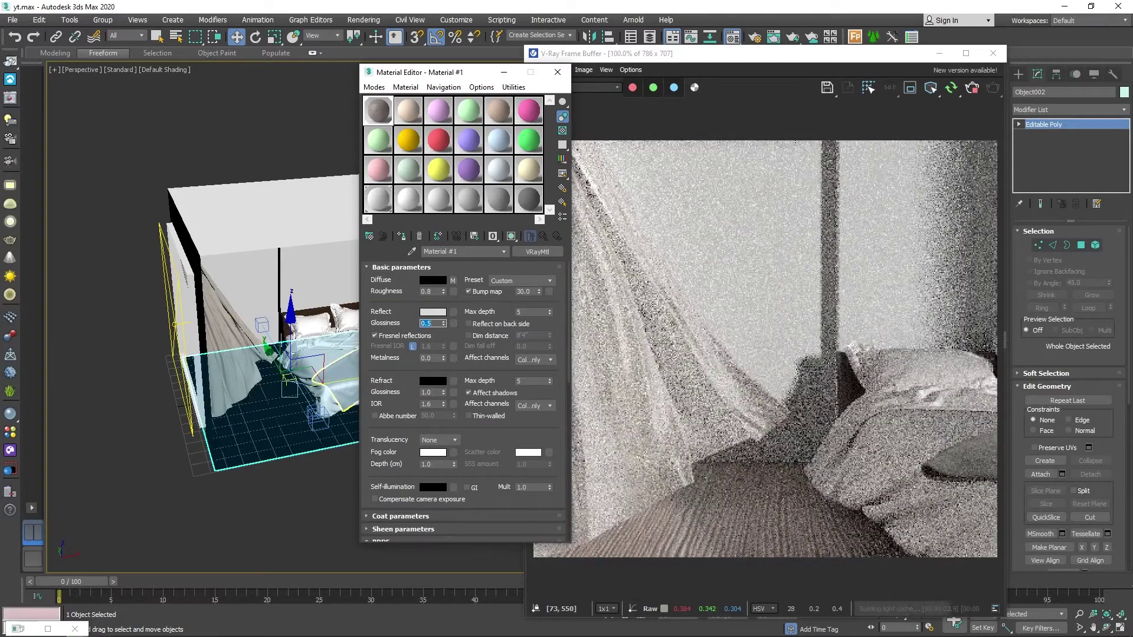
Step: Make the floor reflections white and set its wood bump amount to 10
left_click(433, 312)
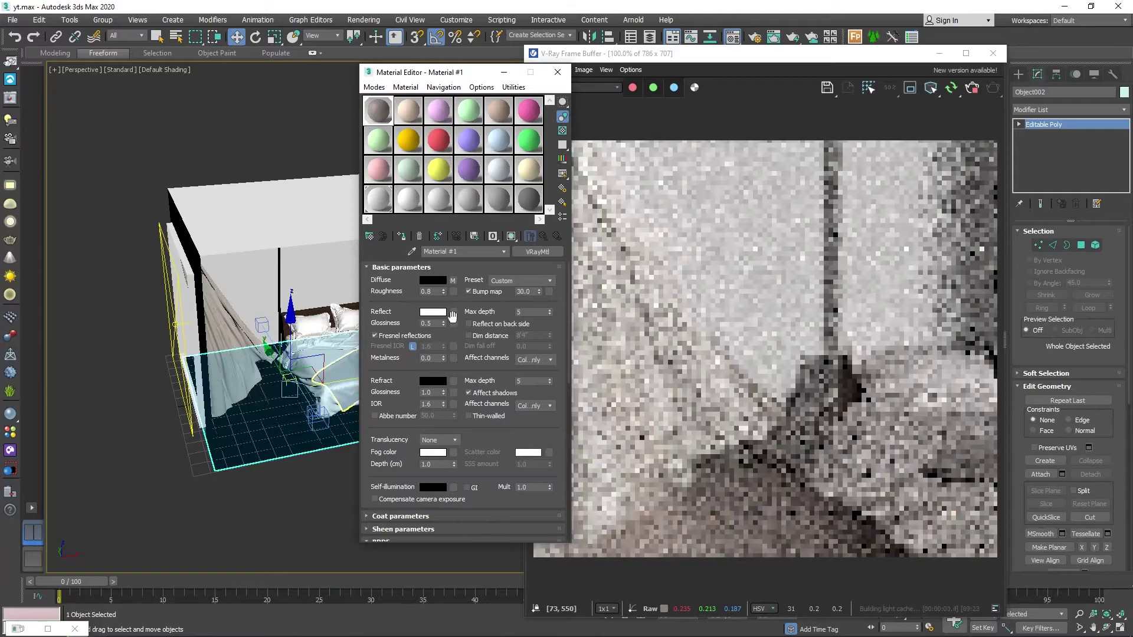
left_click(401, 267)
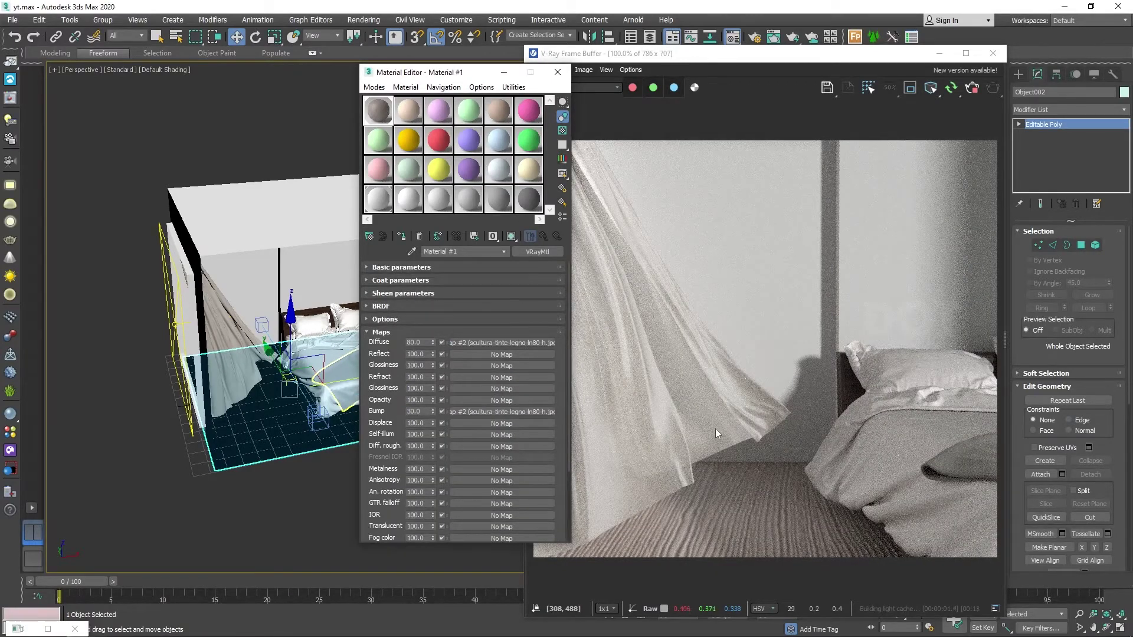
left_click(415, 411)
type("10")
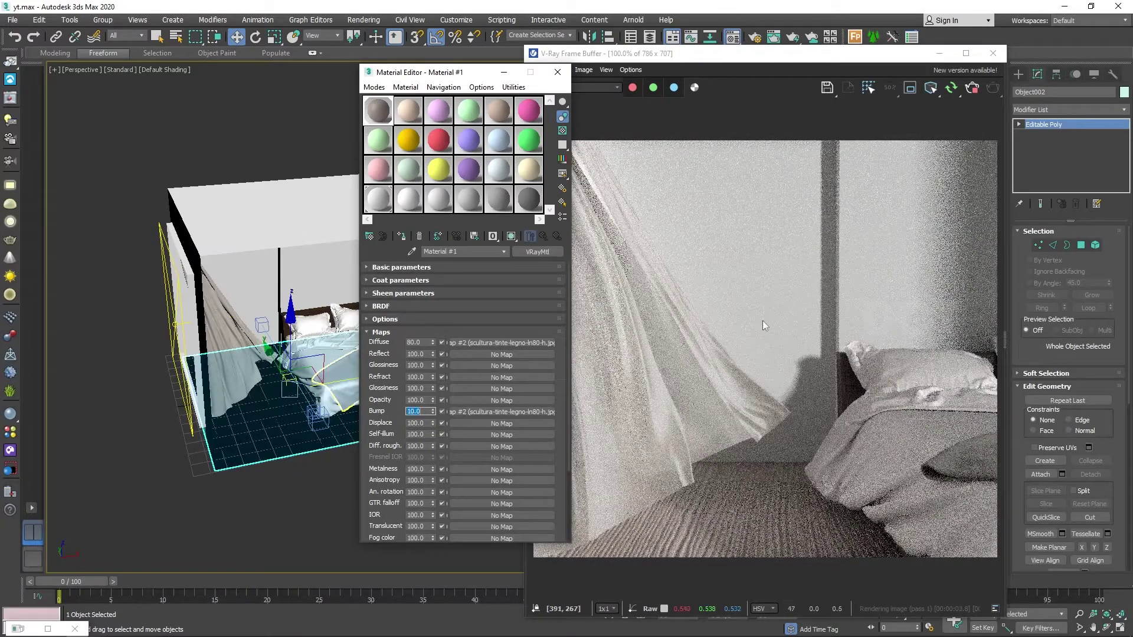
left_click(265, 189)
left_click(408, 109)
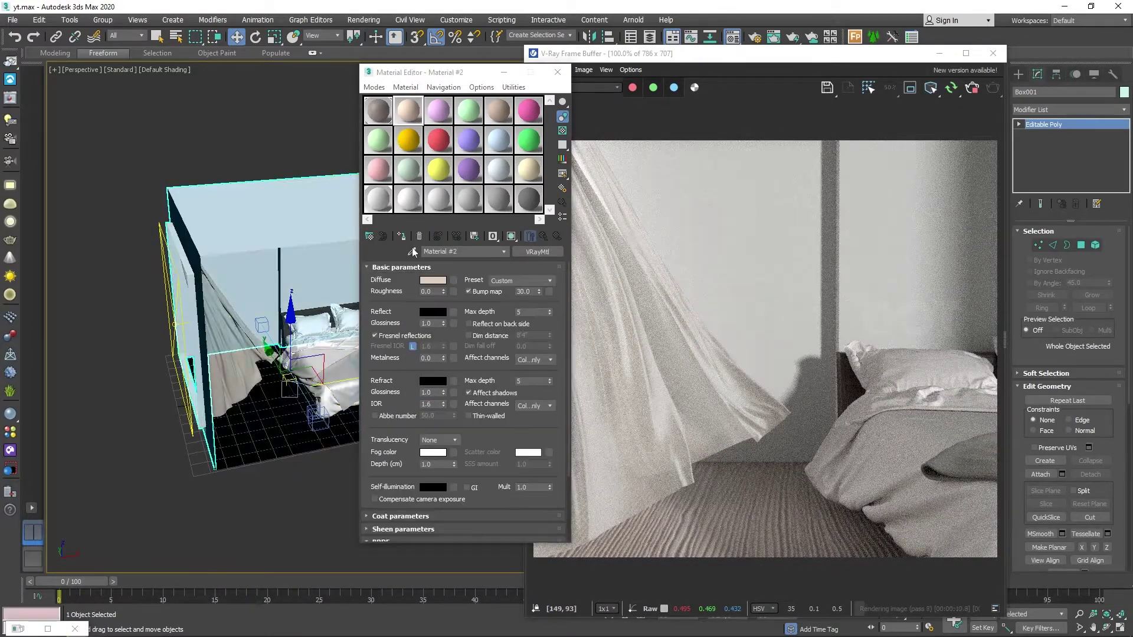
Step: Load a stacked-wood bitmap into Material #2's Diffuse and set its tiling
left_click(453, 280)
double_click(480, 220)
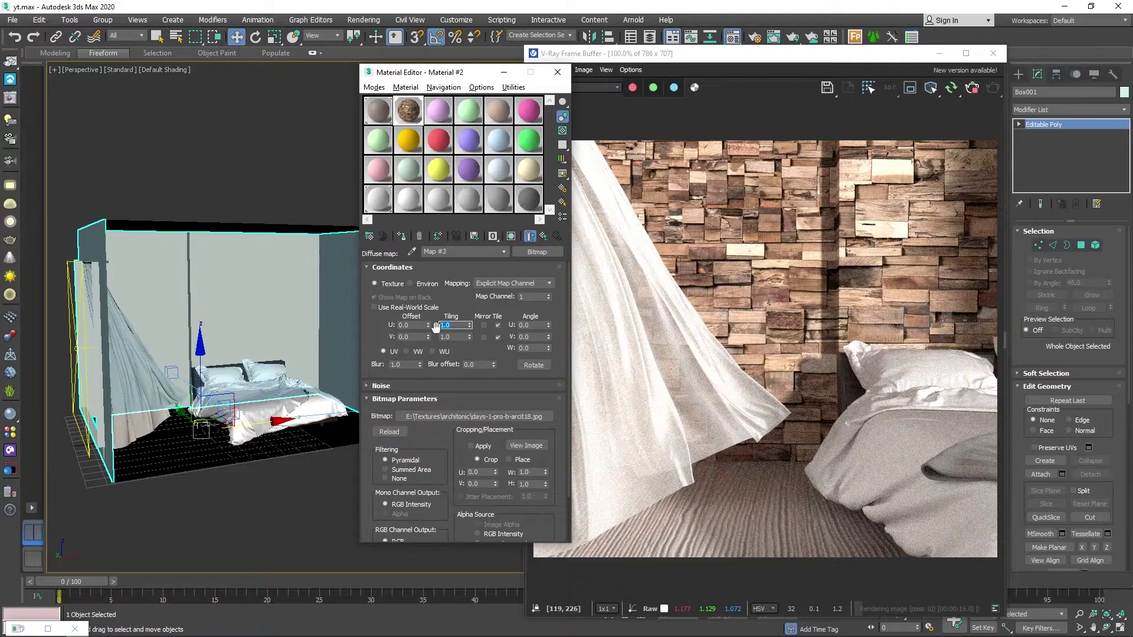
key("Return")
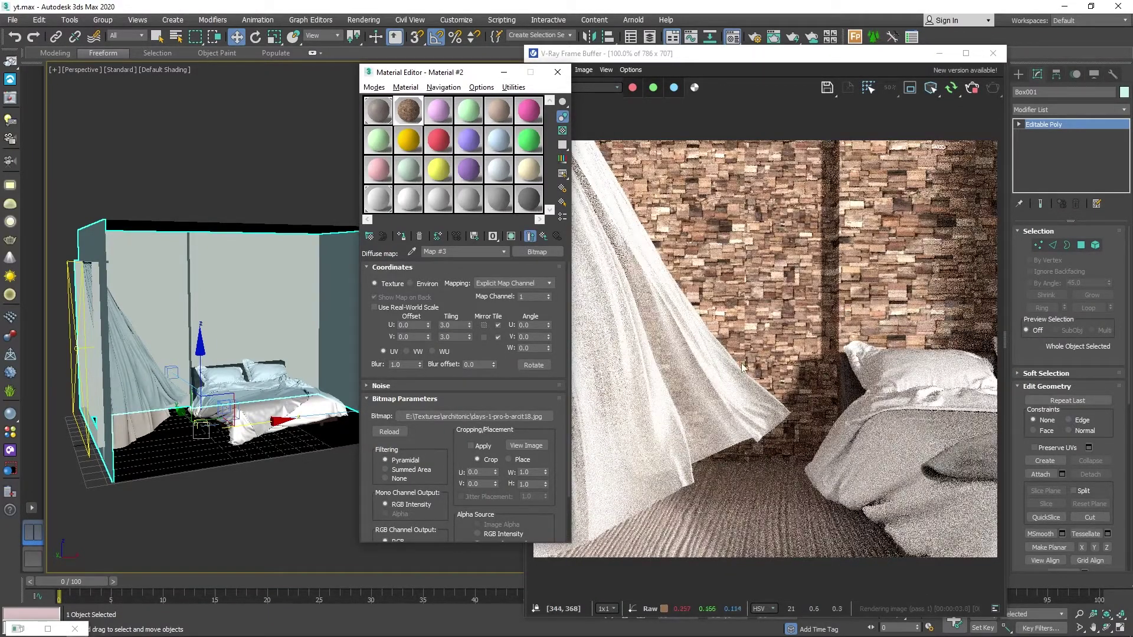
Step: Give the wall material light grey reflections with glossiness 0.6
left_click(433, 312)
double_click(430, 323)
type("0.6")
key("Return")
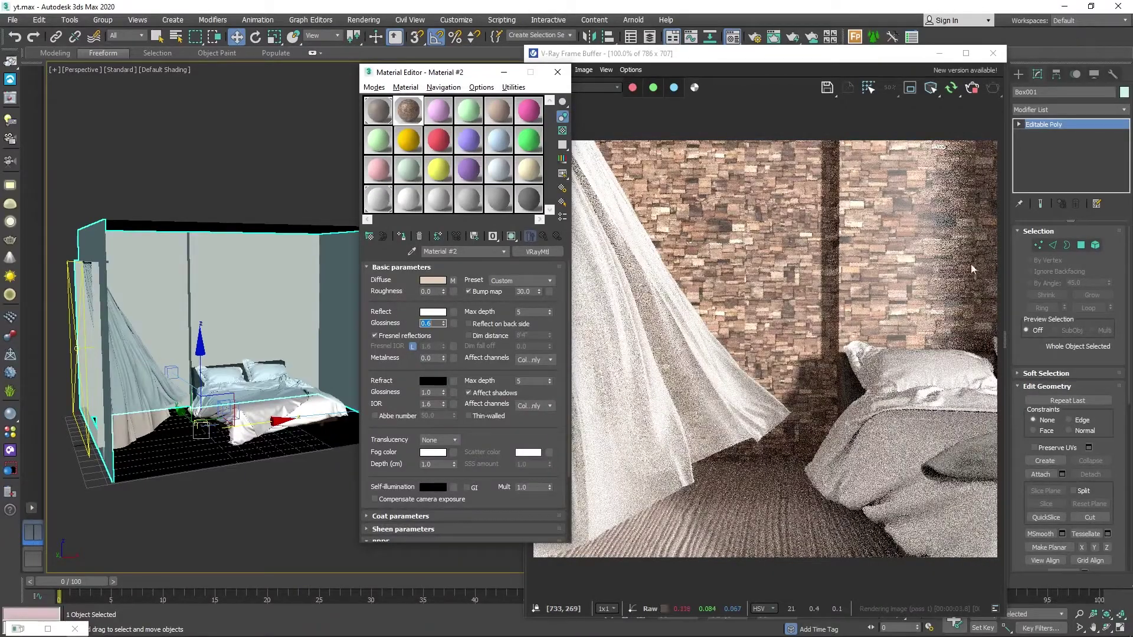
left_click(433, 311)
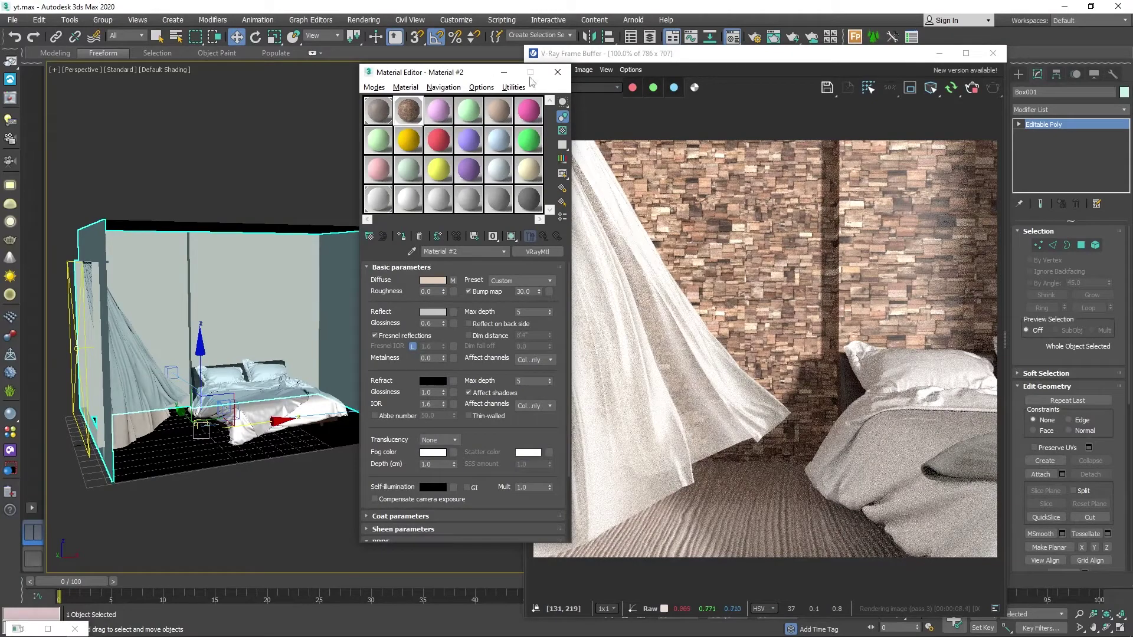
left_click(503, 72)
left_click(1018, 74)
Step: Create an 11-foot box slat beside the bed and clone 15 copies along the wall
left_click(1044, 144)
scroll(208, 481, "up", 5)
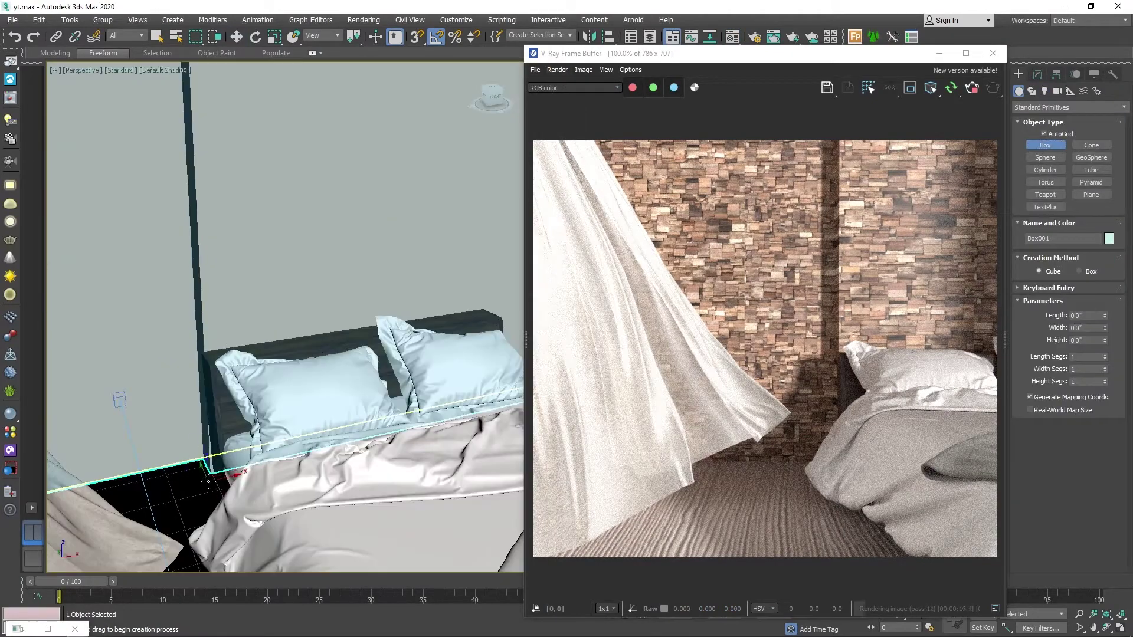
left_click_drag(208, 481, 217, 472)
key("w")
left_click(1037, 73)
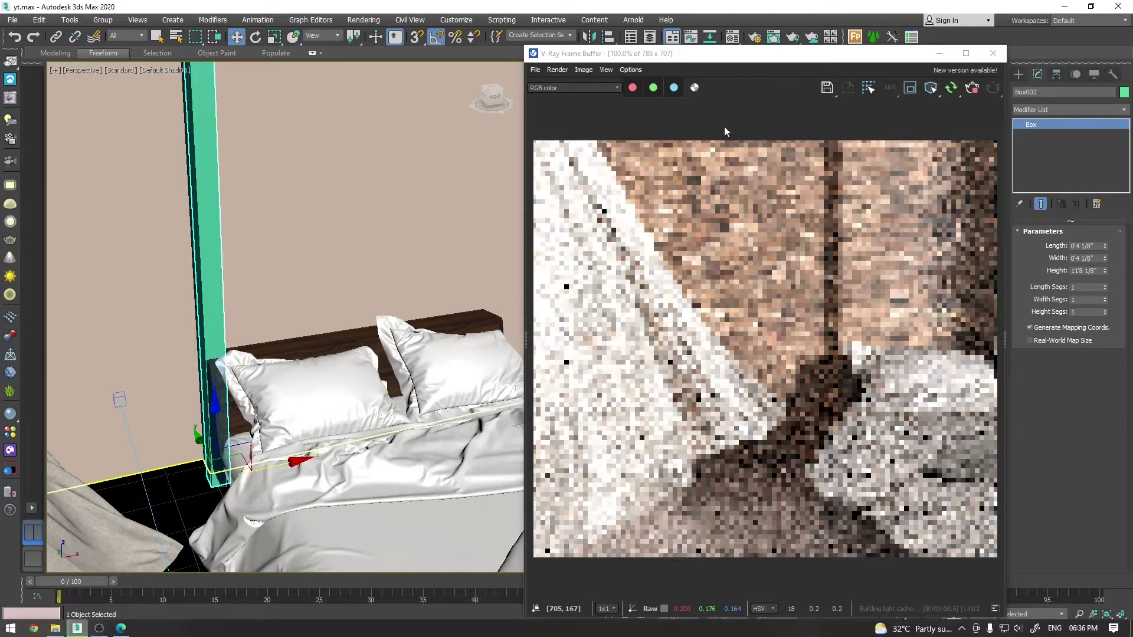
scroll(290, 393, "down", 3)
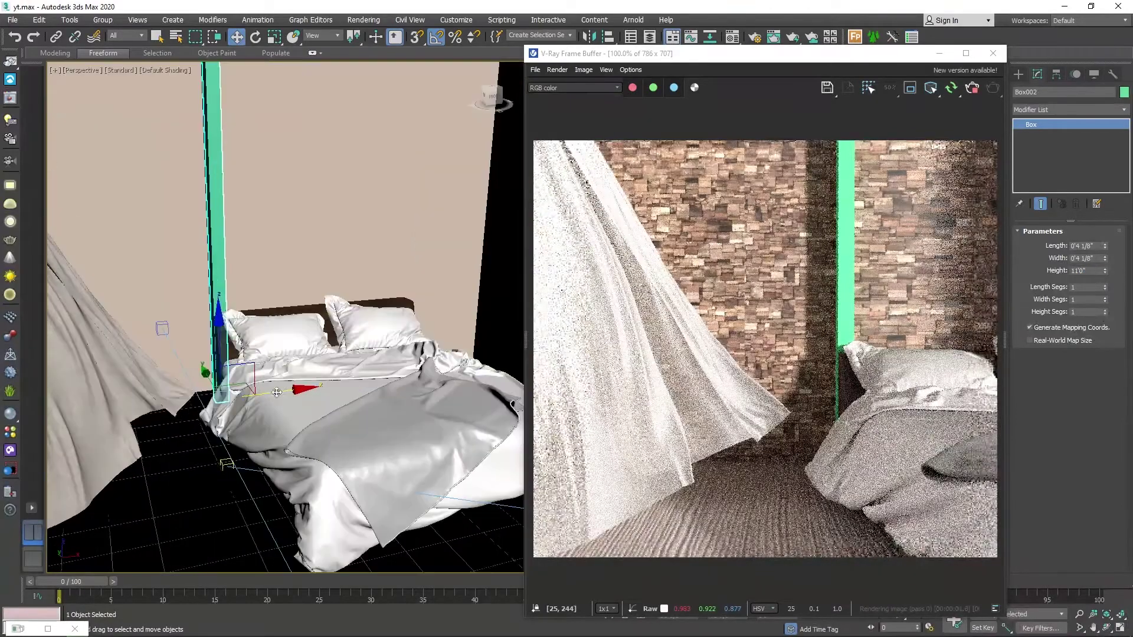
left_click_drag(291, 393, 307, 394, "shift")
type("15")
key("Return")
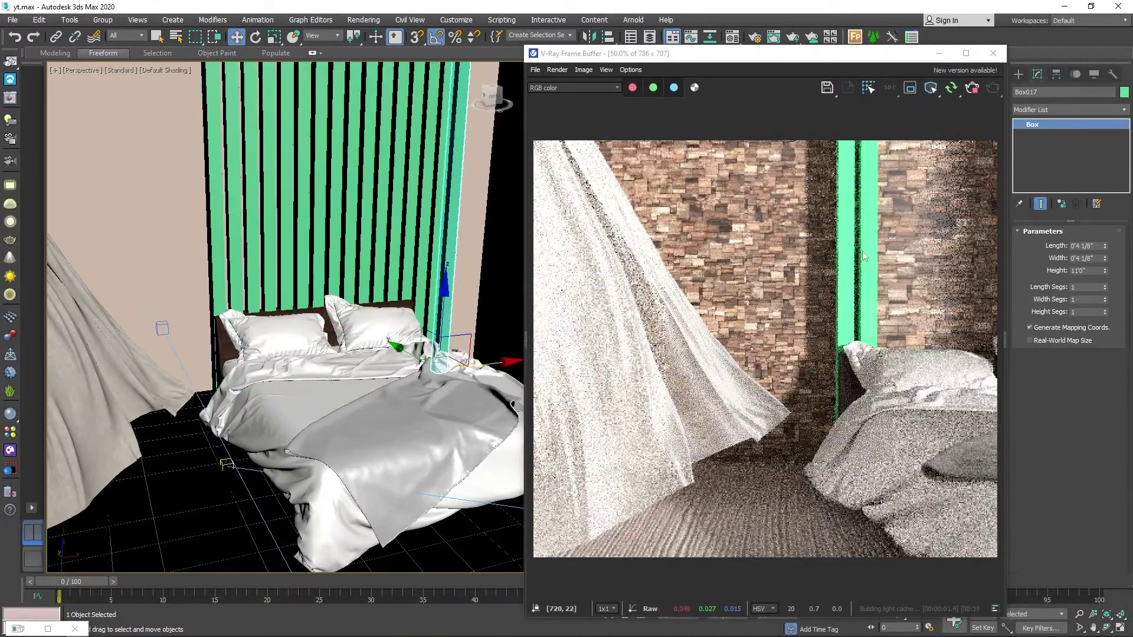
Step: Marquee-select all 16 slats in the Front wireframe view, then return to shaded Perspective
key("f")
key("F3")
left_click_drag(189, 139, 390, 280)
key("p")
key("F3")
scroll(300, 196, "up", 3)
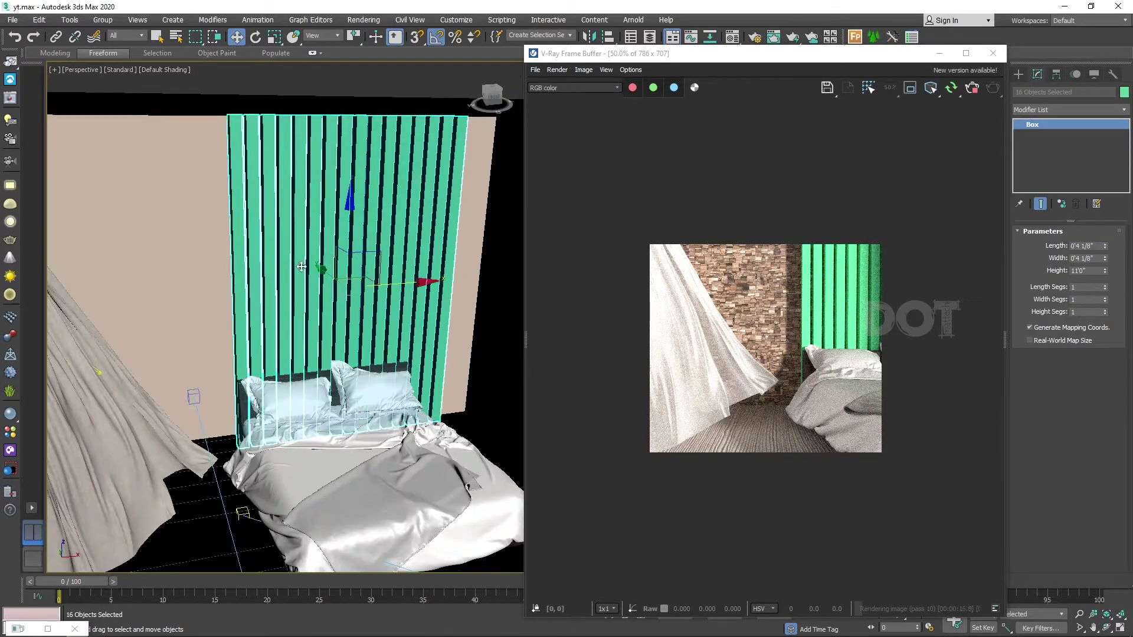
Step: Assign Material #19 to the slats with grey reflections and glossiness 0.6
key("m")
left_click(376, 199)
left_click(402, 236)
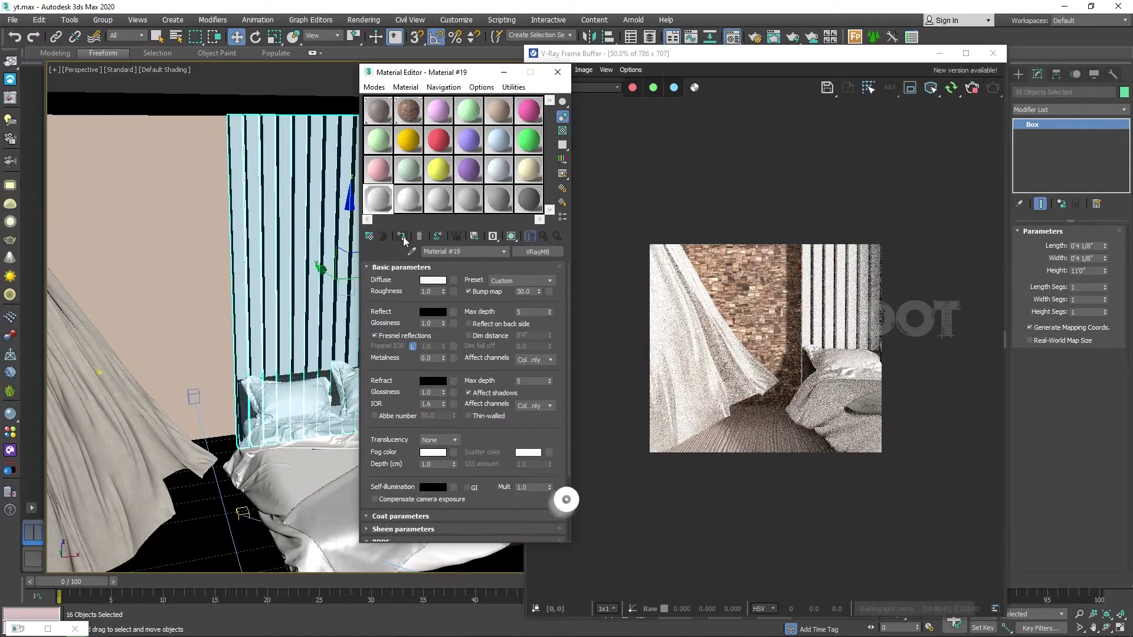
left_click(433, 311)
double_click(426, 324)
type("0.6")
Step: Add a Noise map to the slat material's bump, tiled 120
scroll(460, 354, "down", 10)
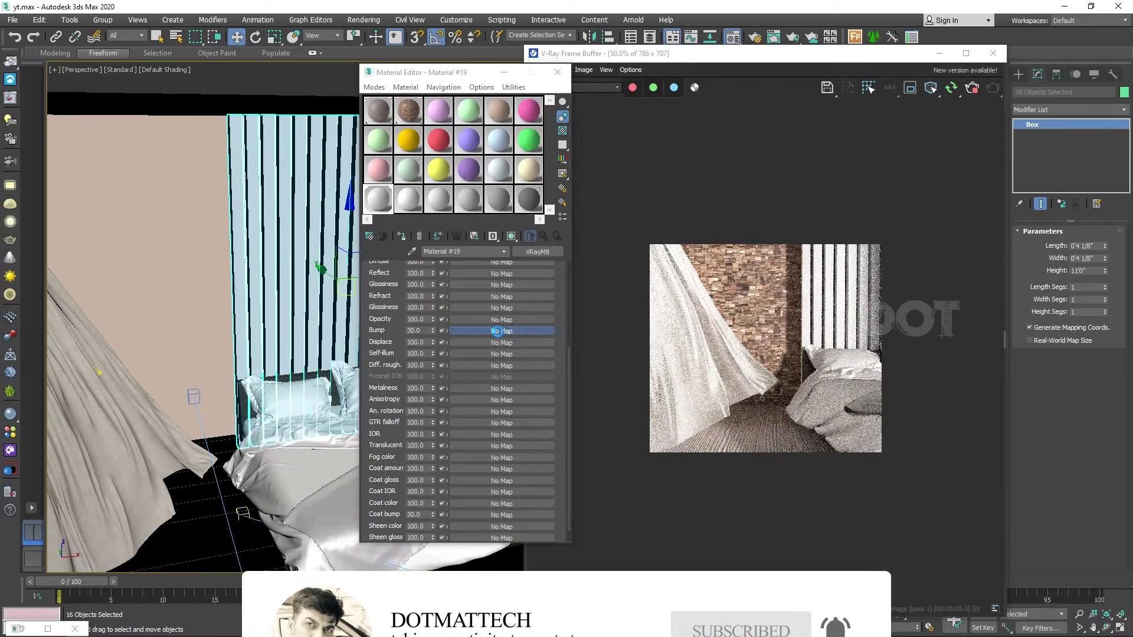
left_click(501, 330)
double_click(467, 411)
scroll(880, 295, "up", 2)
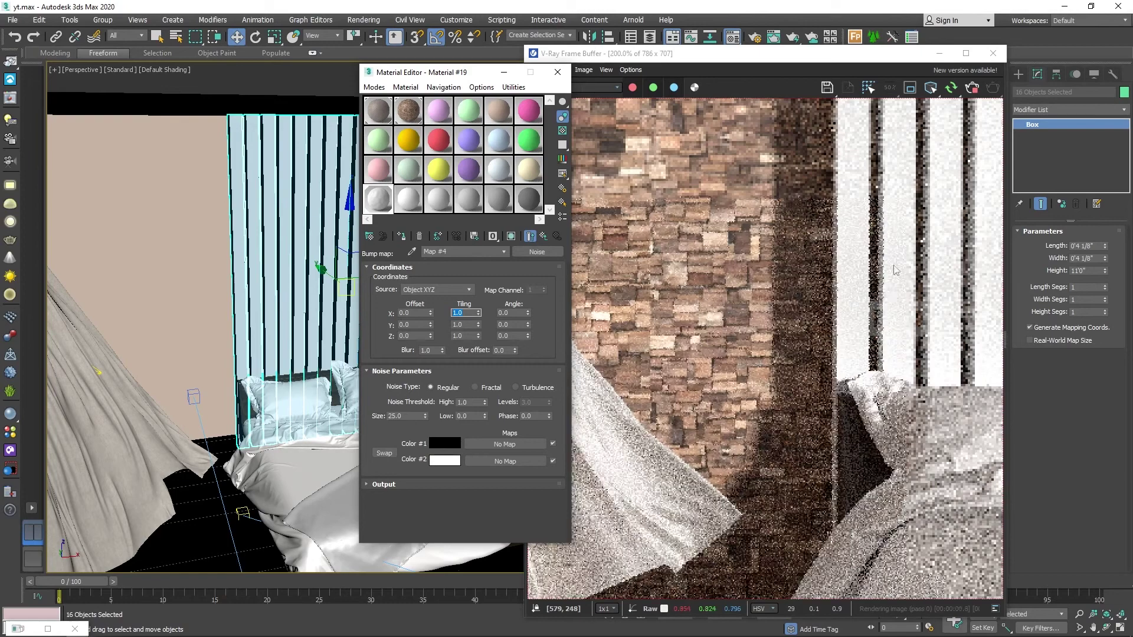
type("0")
key("Tab")
type("120")
key("Tab")
type("120")
key("Return")
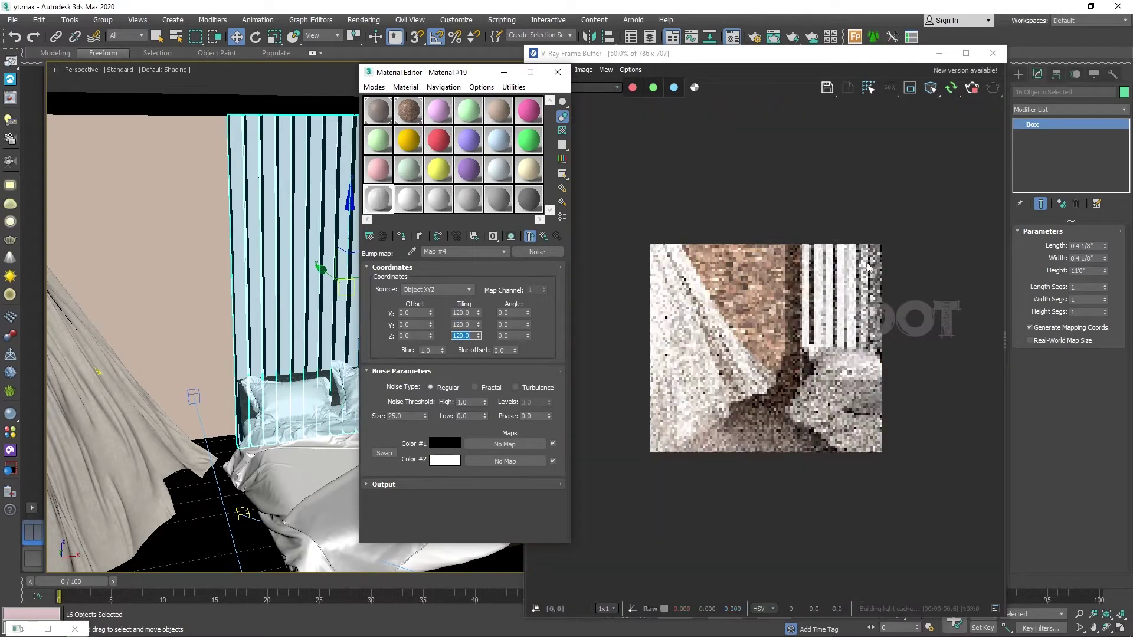
Step: Instance the wood texture Map #3 into Material #2's Bump at amount 50
left_click(530, 236)
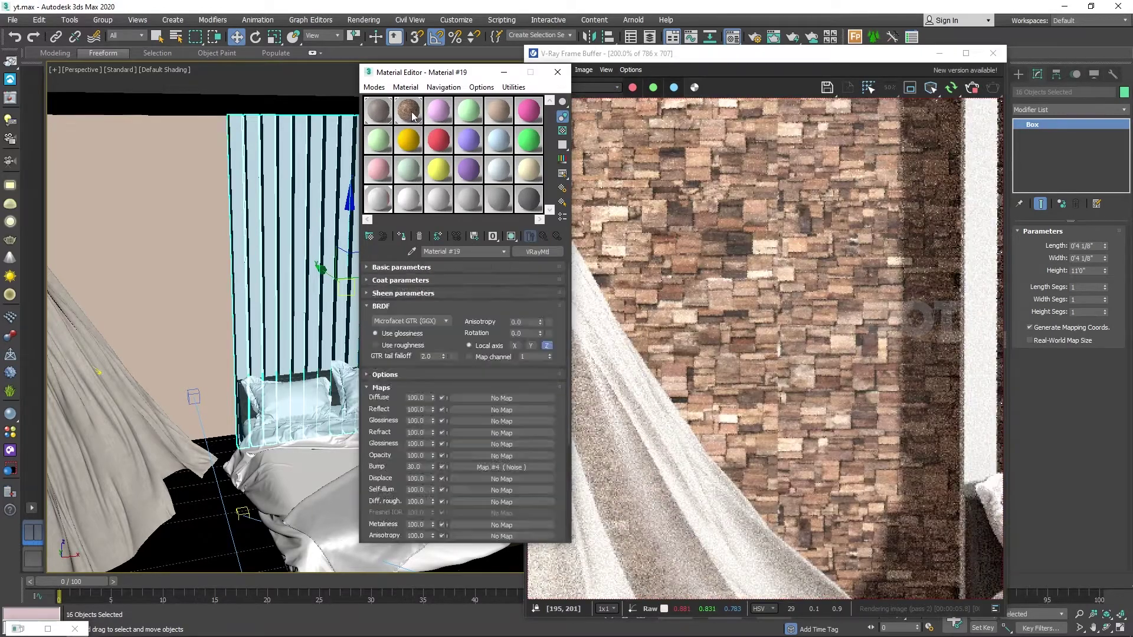
left_click(439, 344)
double_click(415, 365)
type("50")
key("Return")
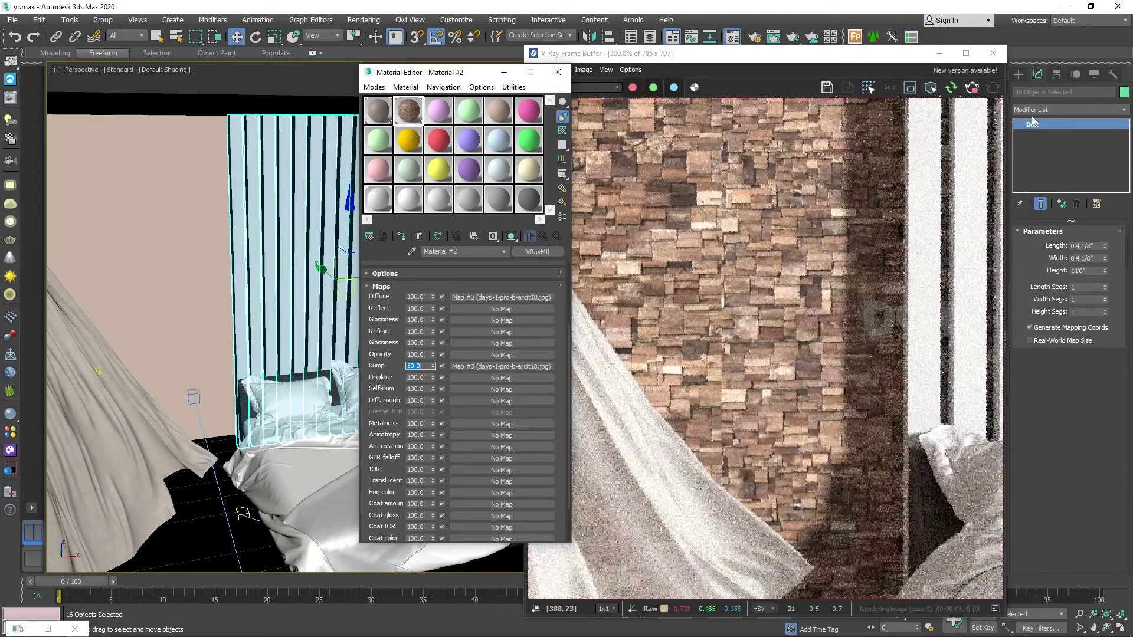
Step: Add a VRayDisplacementMod to Box001 driven by the brick texture
left_click(155, 266)
left_click(1066, 110)
left_click(1061, 557)
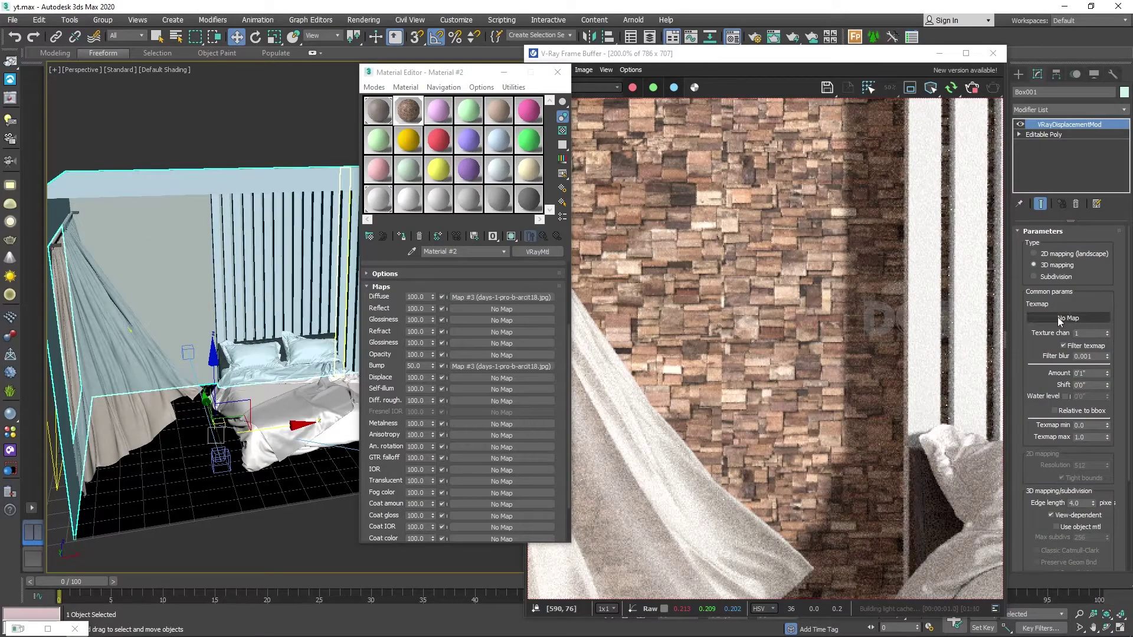
left_click_drag(501, 297, 1084, 324)
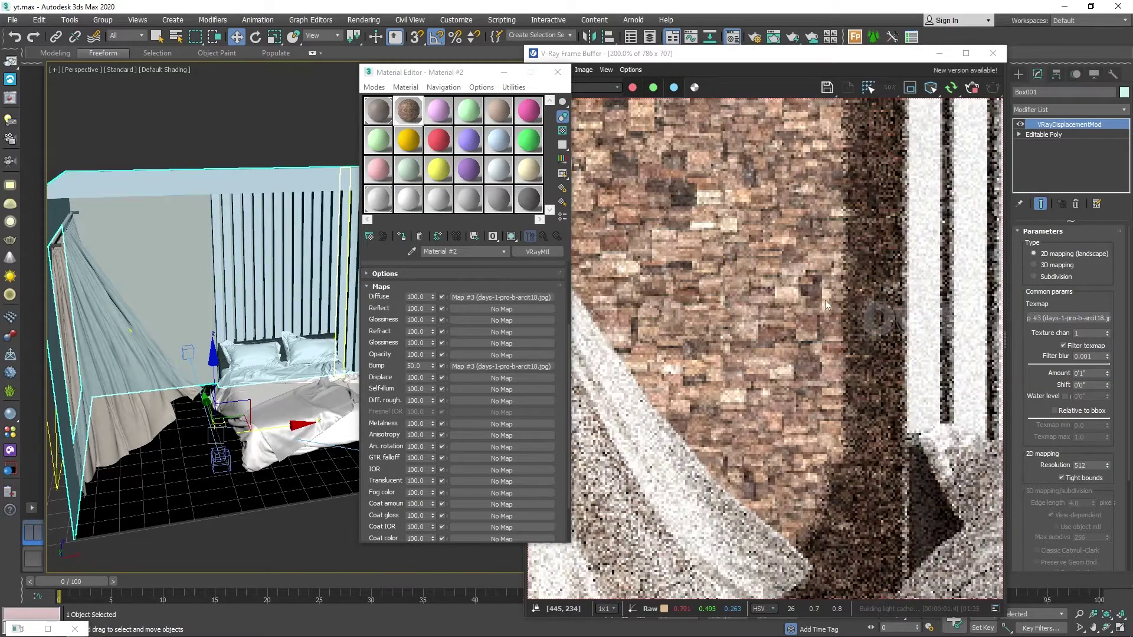
Step: Switch display units to millimetres and set displacement amount 100mm with -50mm shift
double_click(1088, 373)
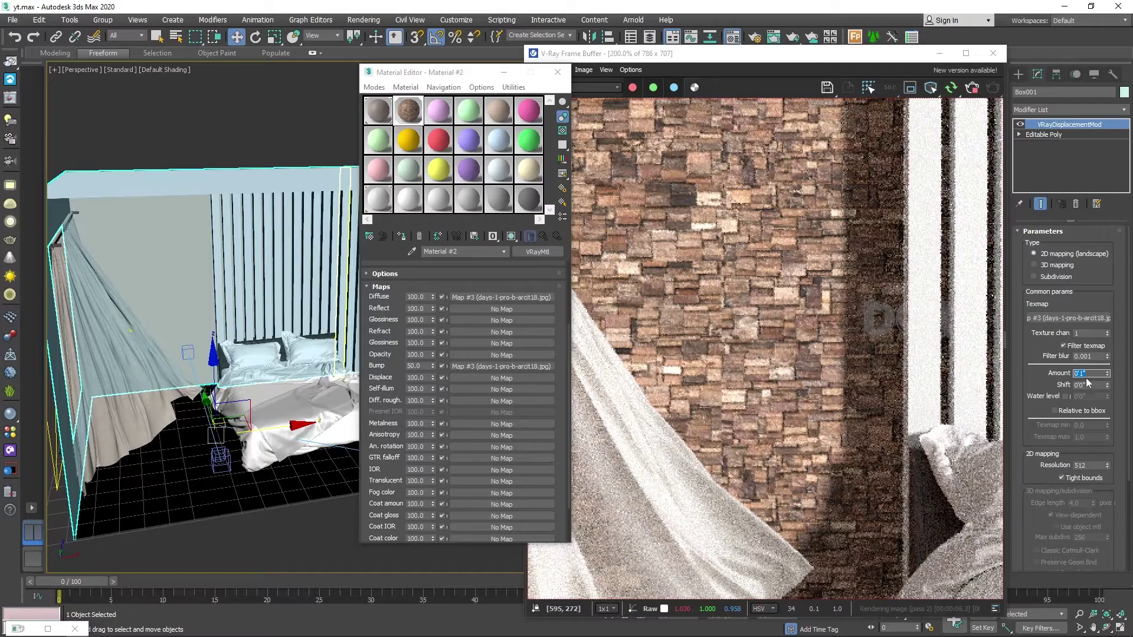
left_click(462, 23)
left_click(472, 171)
left_click(576, 425)
type("100")
key("Return")
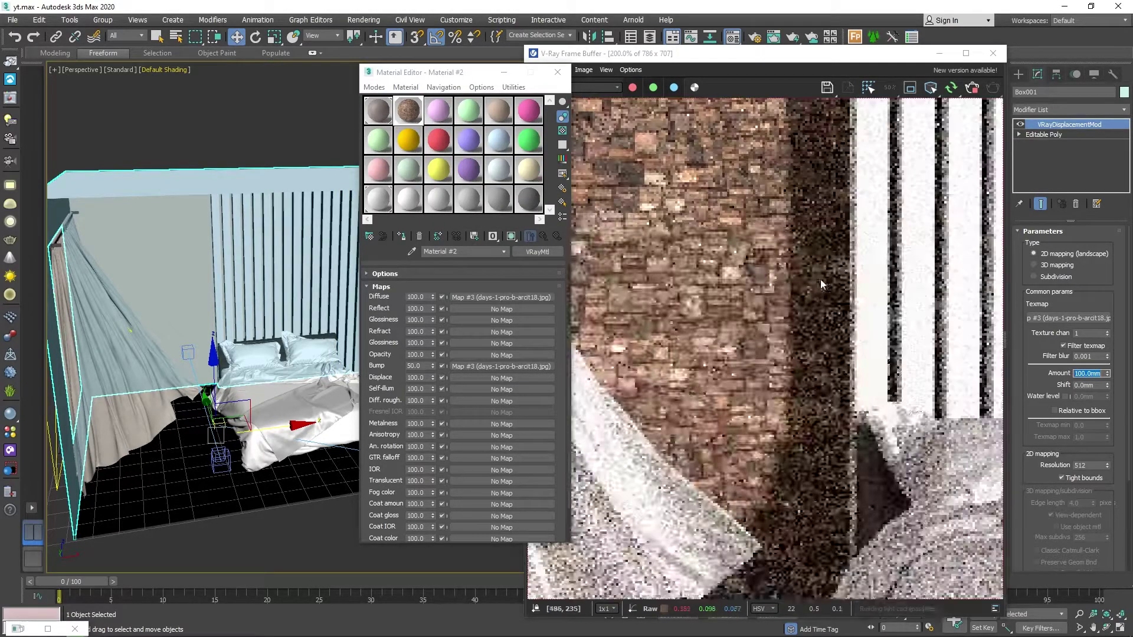
scroll(738, 317, "up", 1)
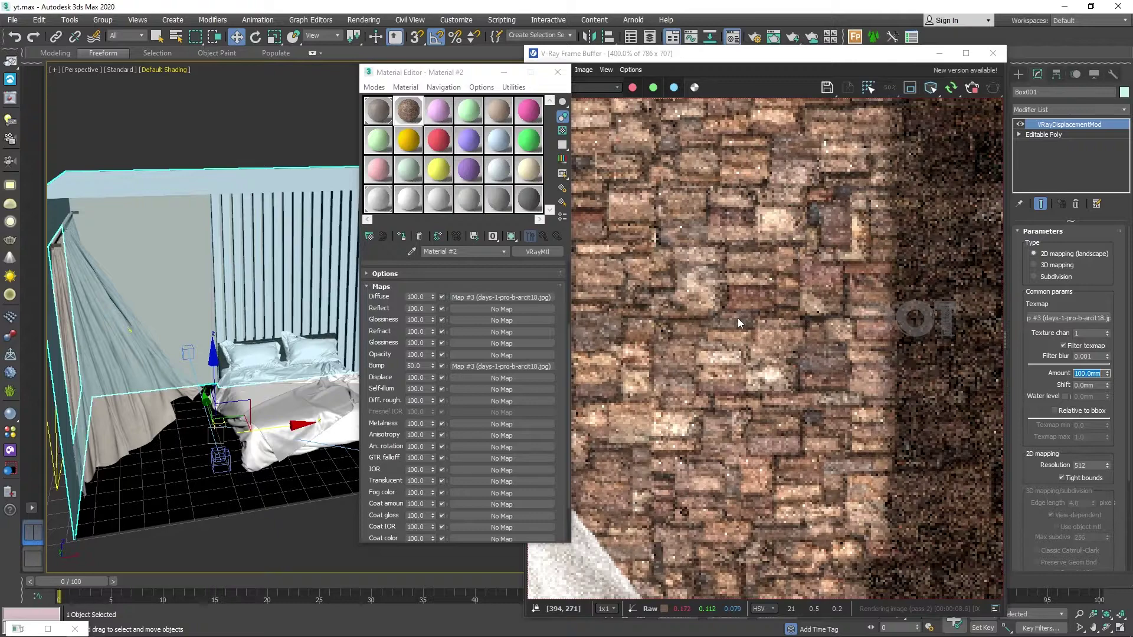
scroll(743, 339, "down", 1)
scroll(743, 340, "down", 1)
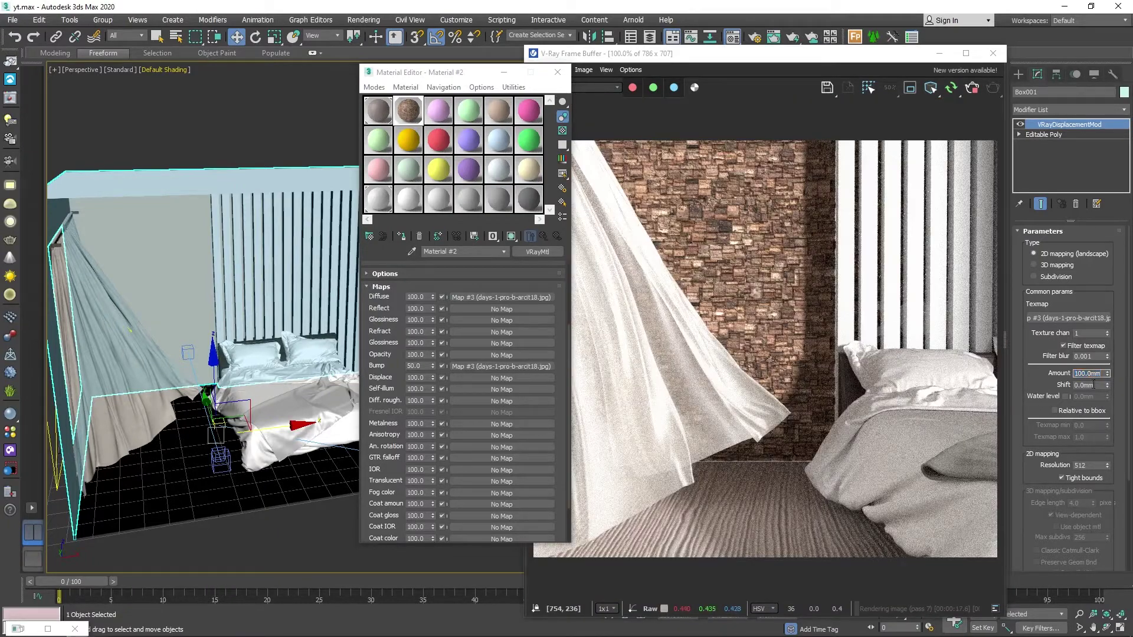
scroll(804, 399, "up", 1)
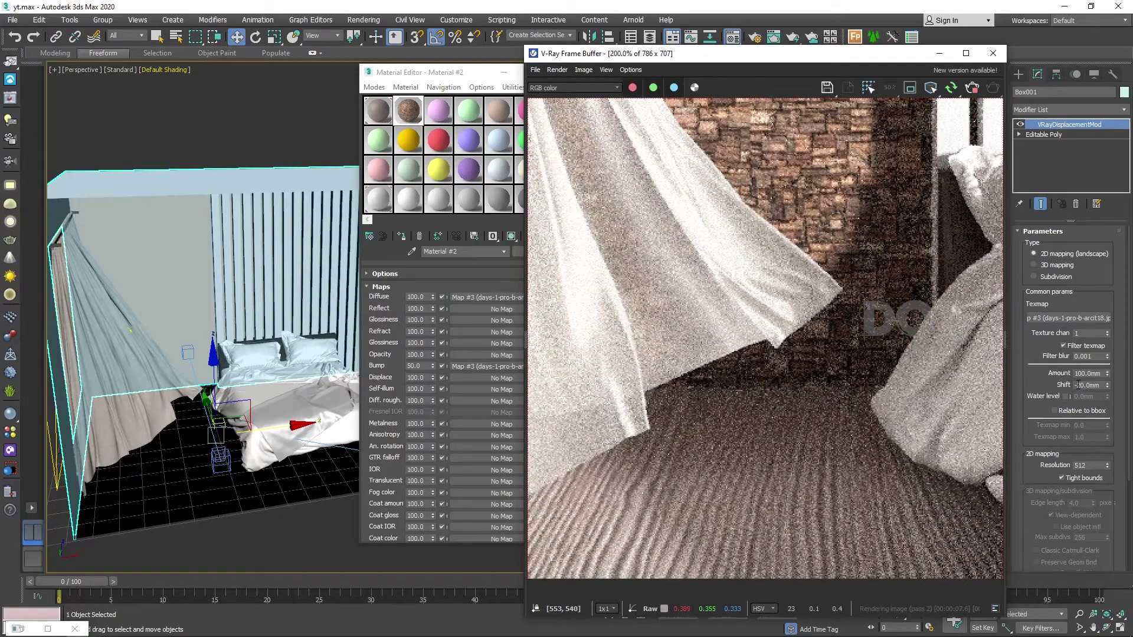
scroll(972, 394, "up", 1)
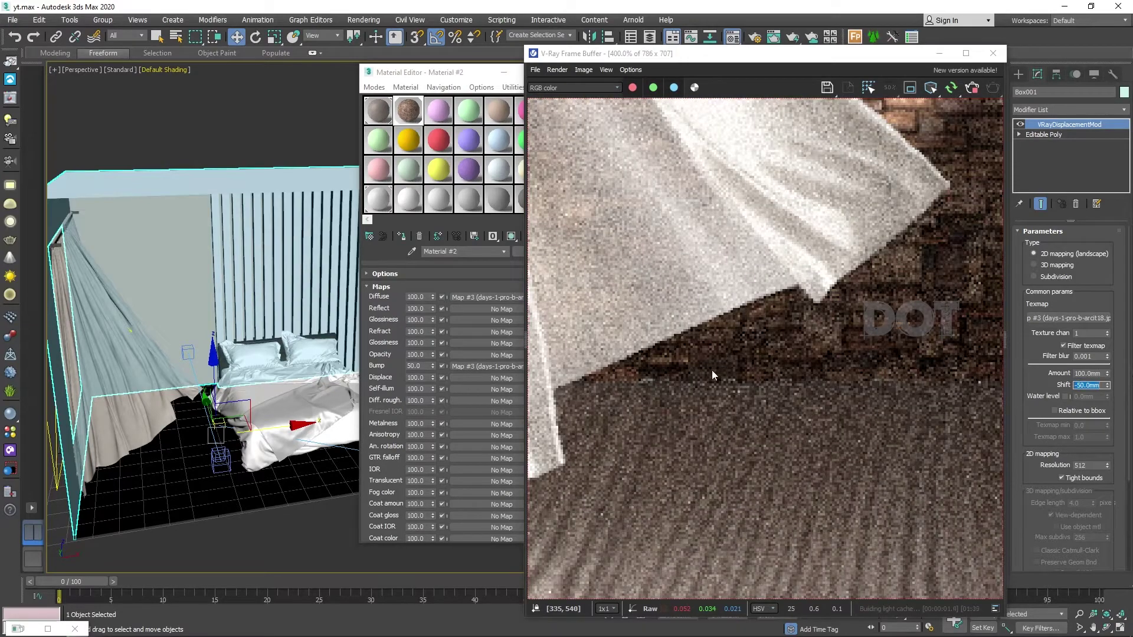
scroll(712, 376, "down", 1)
scroll(754, 413, "down", 1)
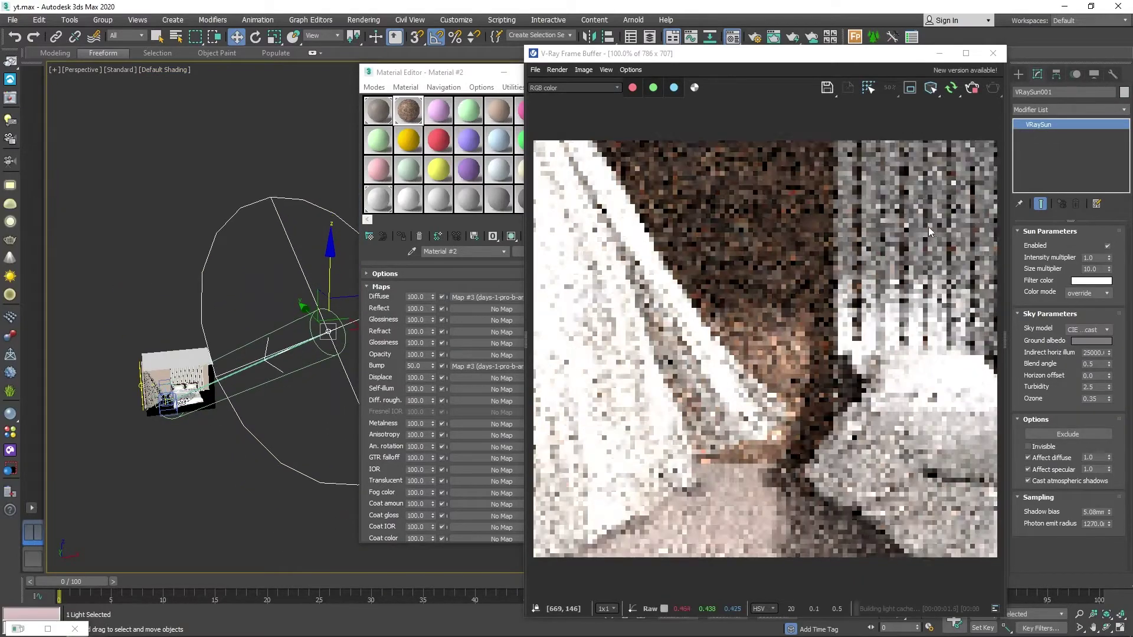
Step: Reposition the V-Ray frame buffer and show its Layers panel beside the render
middle_click_drag(187, 423, 294, 333, "alt")
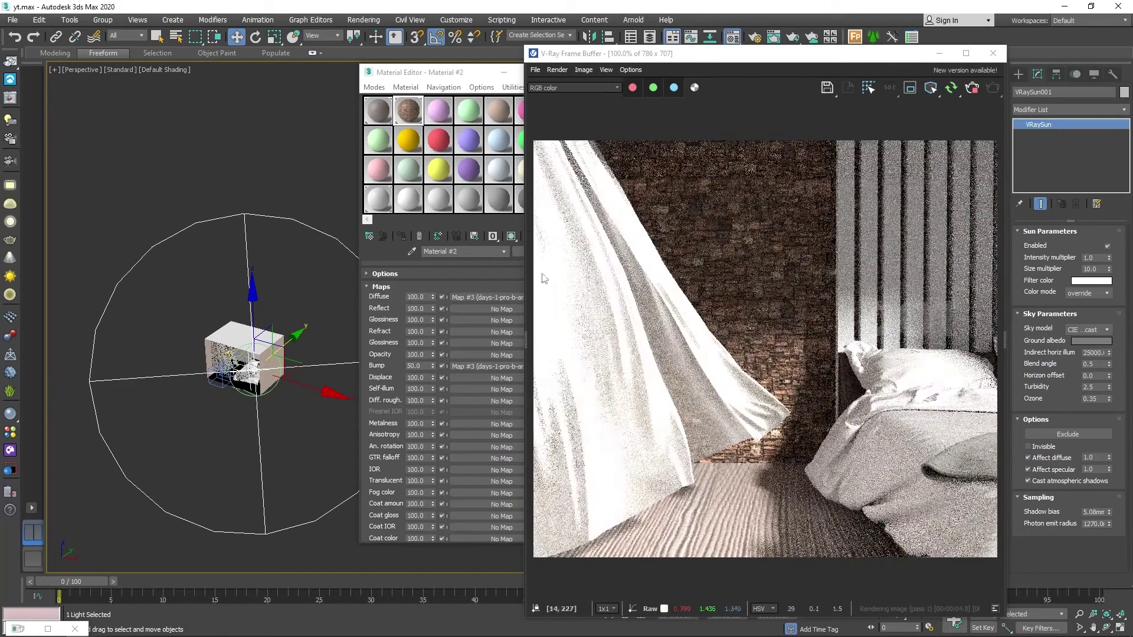
left_click_drag(708, 53, 660, 25)
left_click_drag(930, 310, 911, 309)
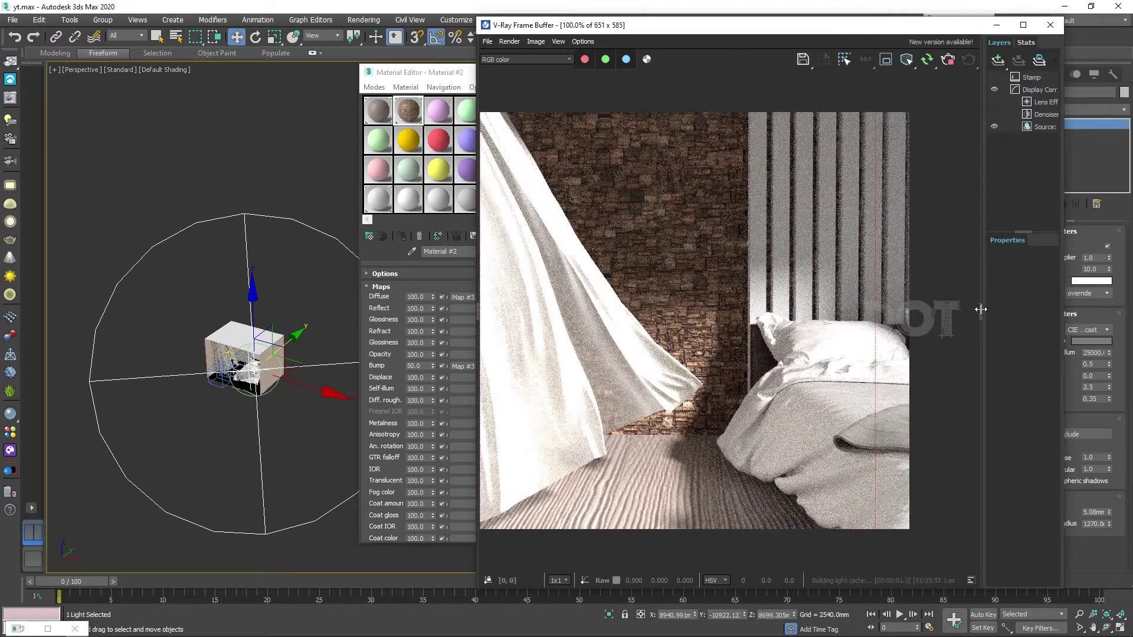
Step: Add an Exposure layer with Highlight Burn 0.192 and Contrast 0.126
left_click(929, 59)
left_click(950, 121)
mouse_move(1016, 315)
left_mouse_down()
mouse_move(956, 316)
mouse_move(977, 293)
left_mouse_up()
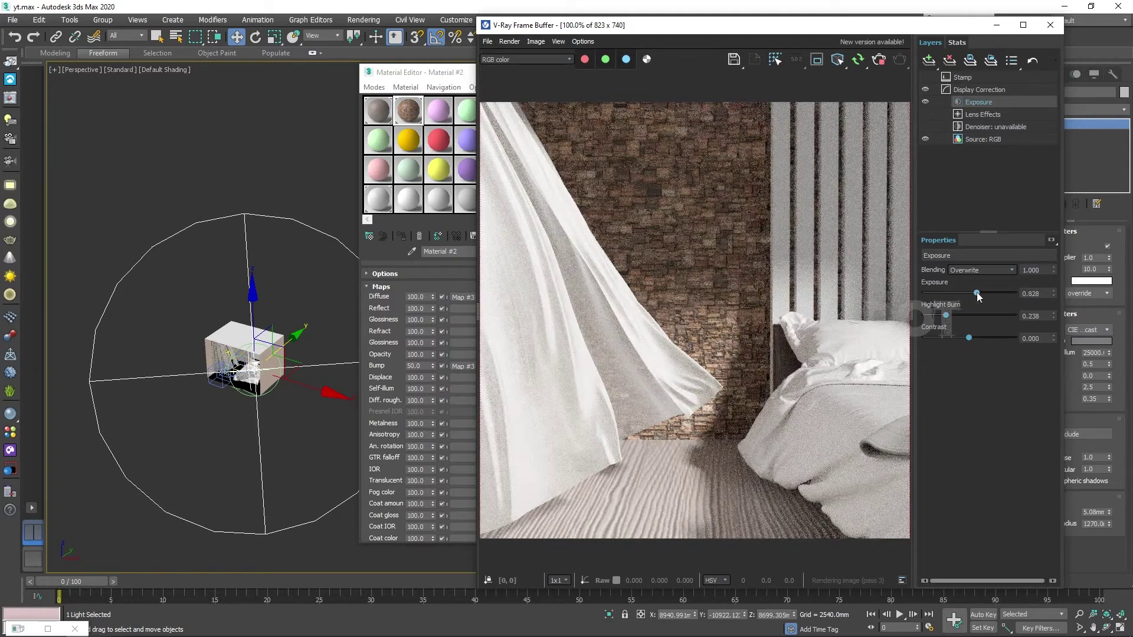
left_click_drag(969, 336, 975, 339)
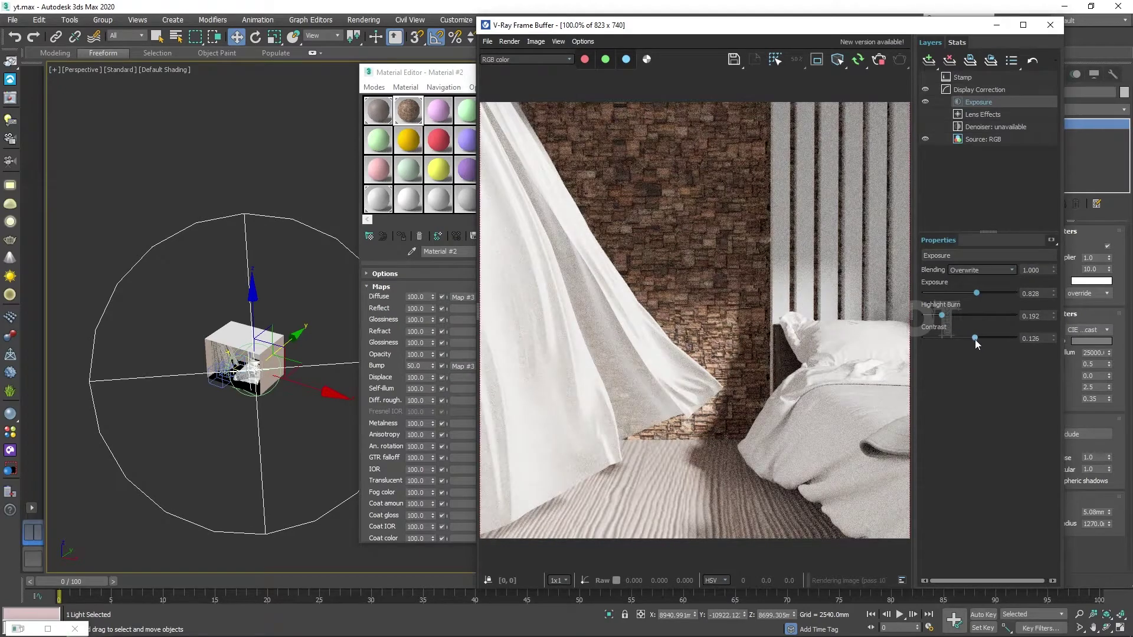
Step: Hide the layers panel and bring up the Render Elements settings
left_click(902, 580)
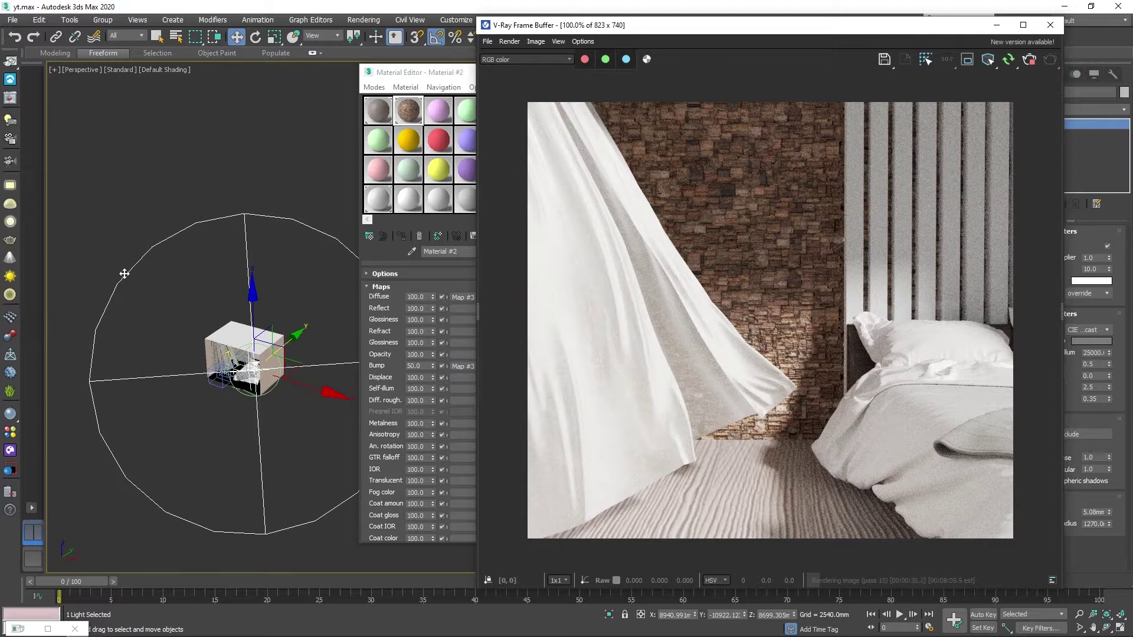
key("F10")
left_click(469, 182)
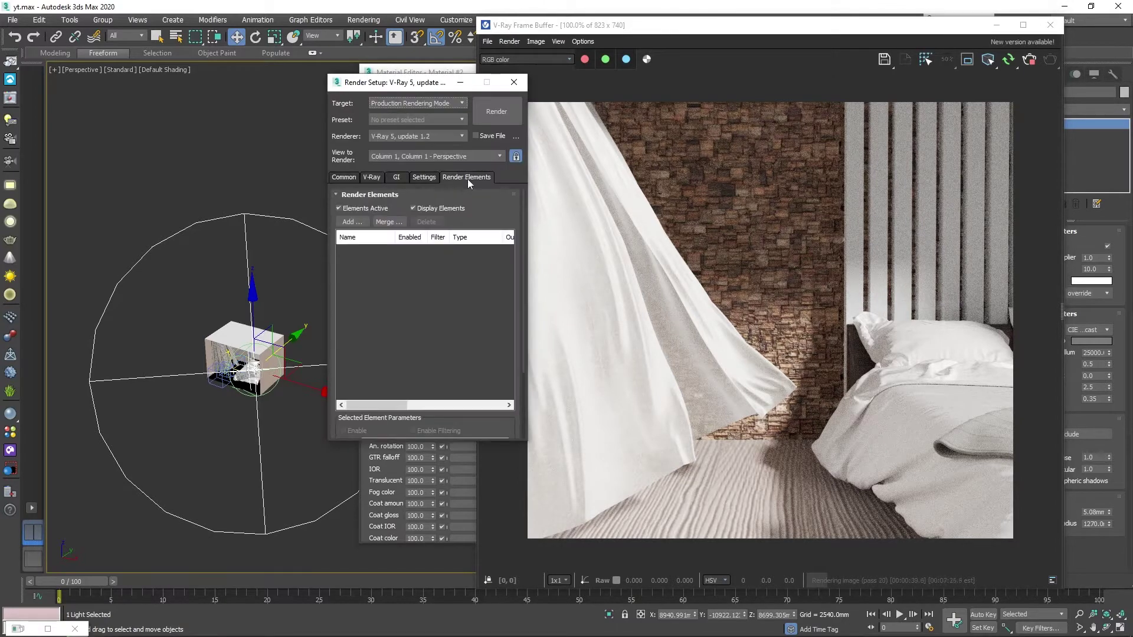
Step: Add a VRayDenoiser render element
left_click(353, 223)
double_click(355, 272)
scroll(425, 354, "down", 3)
left_click(428, 396)
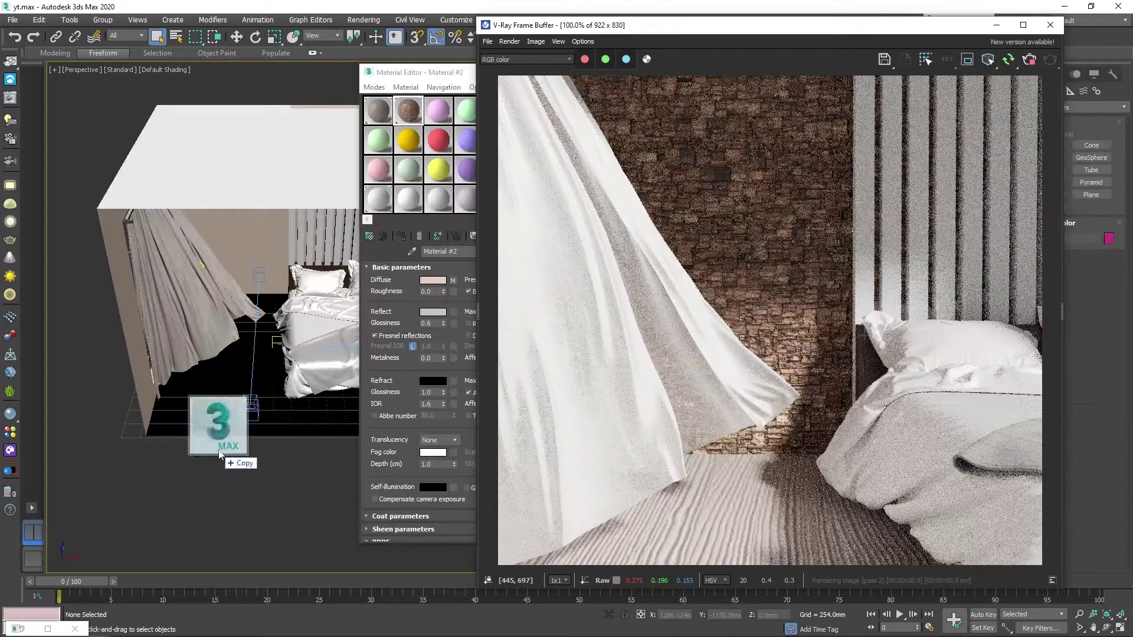
scroll(250, 378, "up", 5)
Step: Rotate the merged wooden armchair into place beside the bed
key("e")
left_click_drag(236, 354, 222, 341)
key("w")
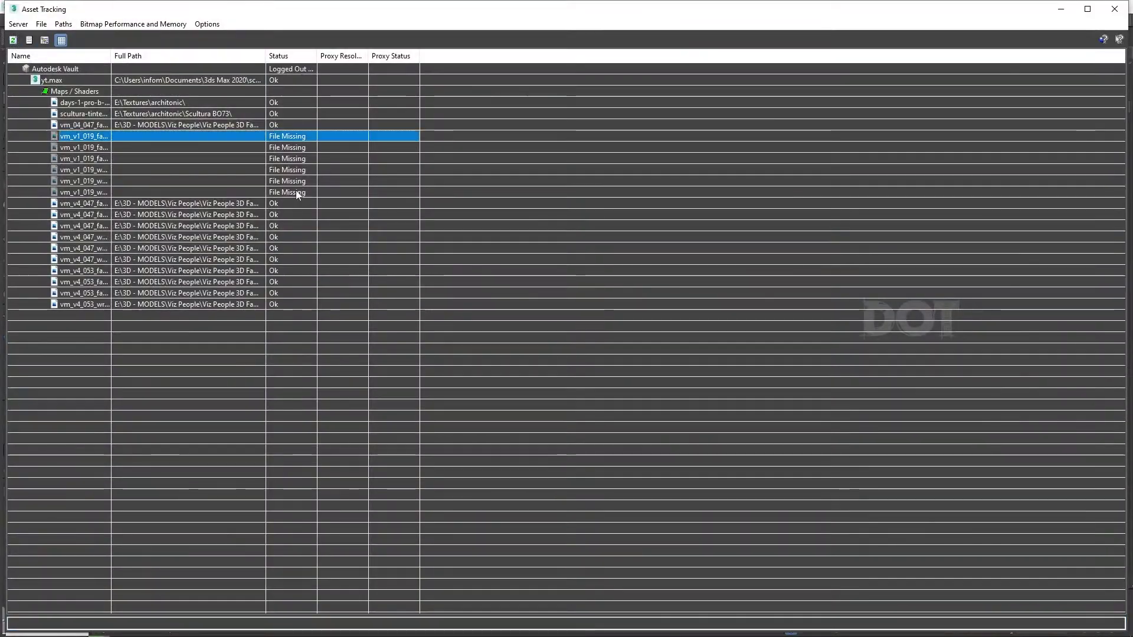
Step: Relink the six missing armchair texture files to the textures folder in Asset Tracking
left_click(298, 192, "shift")
left_click(63, 24)
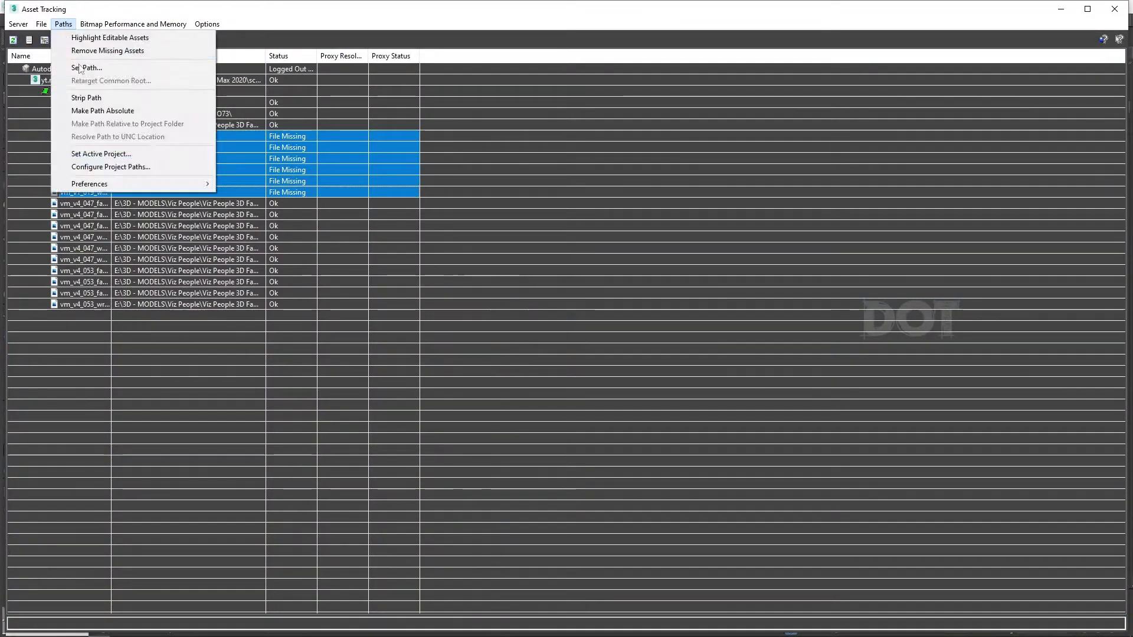
left_click(126, 48)
left_click(633, 332)
left_click(599, 375)
left_click(1114, 9)
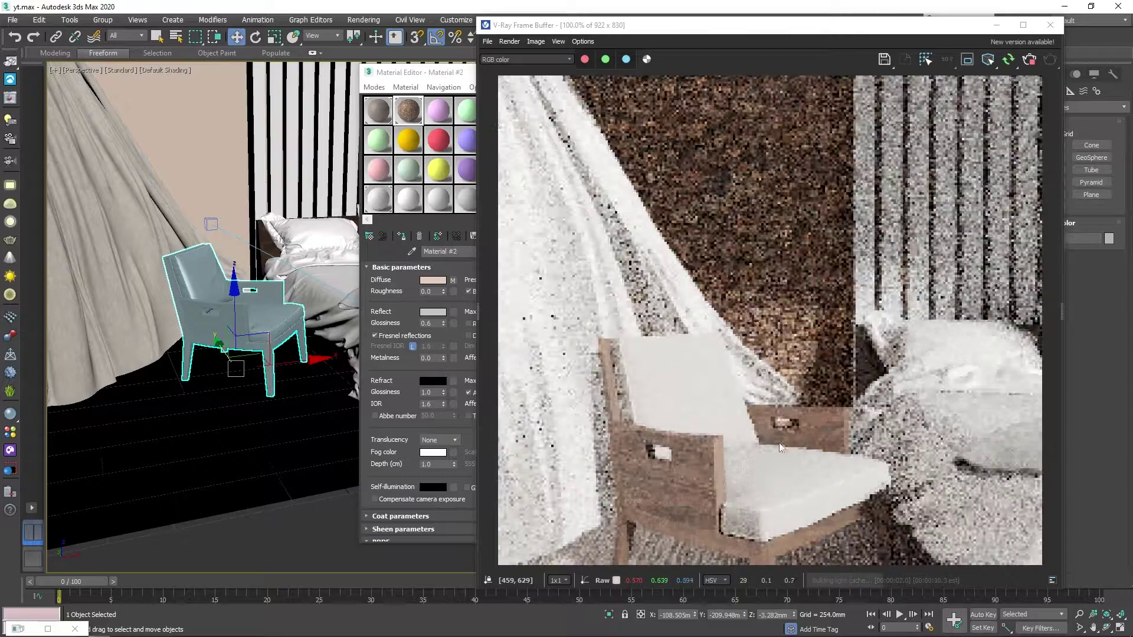
left_click_drag(872, 33, 823, 37)
left_click(1037, 75)
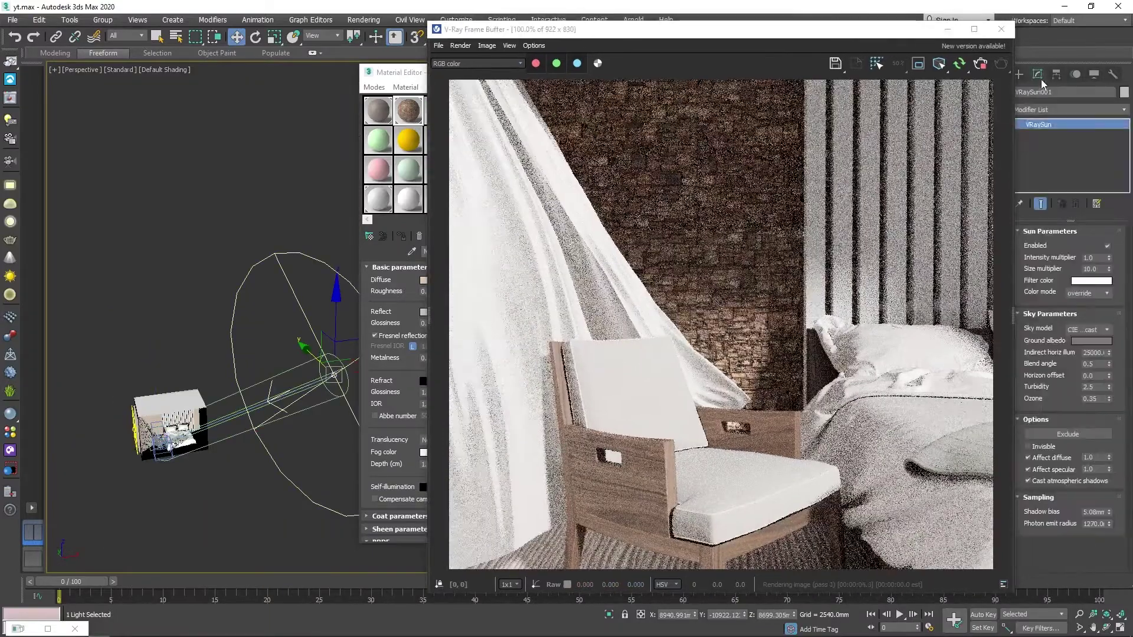
Step: Set the VRaySun intensity multiplier to 0.4
type("0.3")
key("Return")
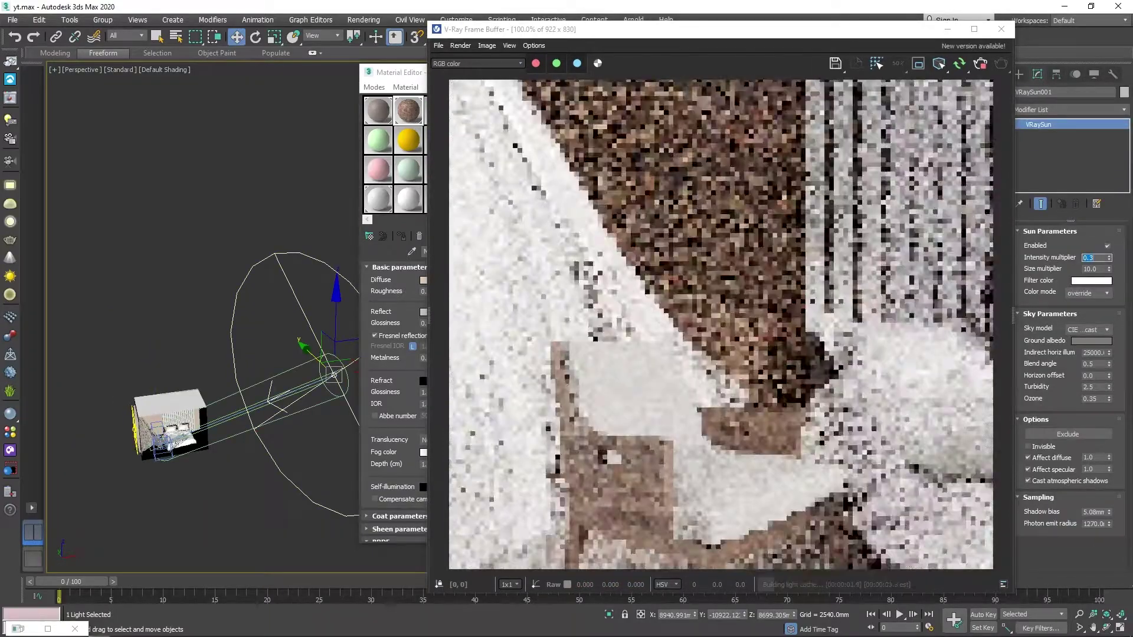
type("0.4")
key("Return")
scroll(169, 431, "up", 5)
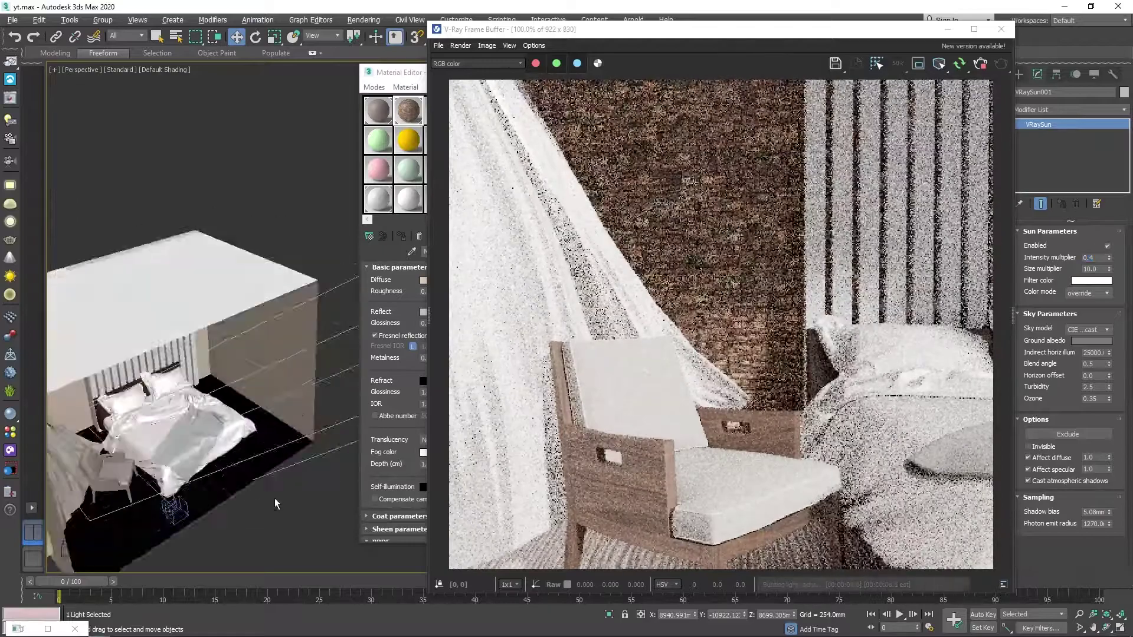
Step: Turn off VRayCam001 auto exposure and set its film speed to ISO 150
left_click(166, 472)
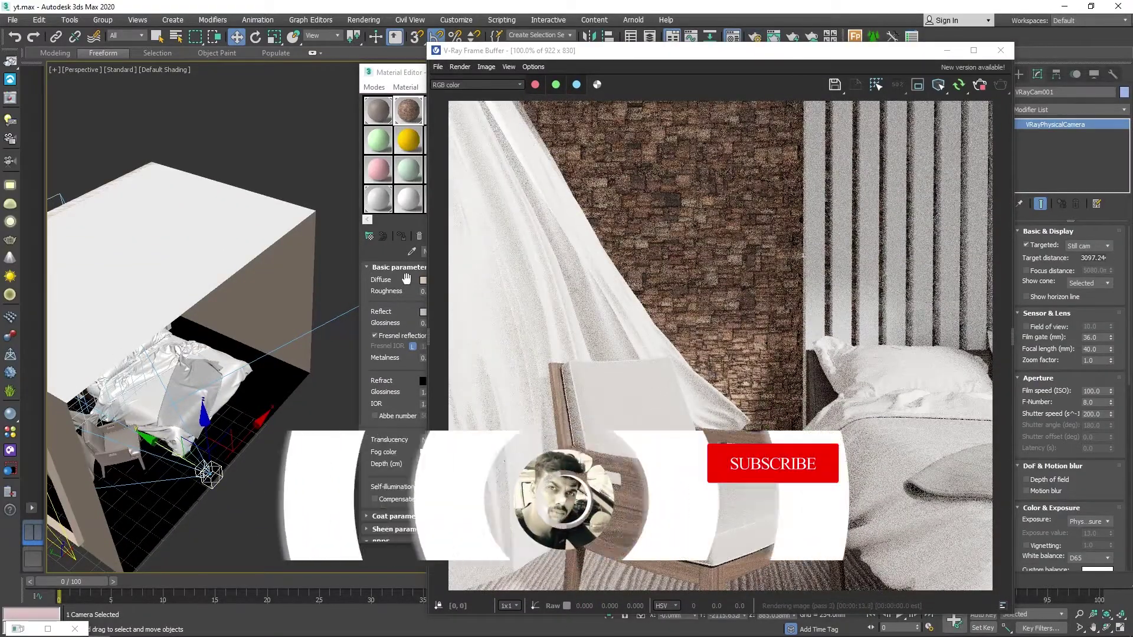
key("F10")
left_click(371, 177)
scroll(352, 261, "down", 5)
left_click(352, 262)
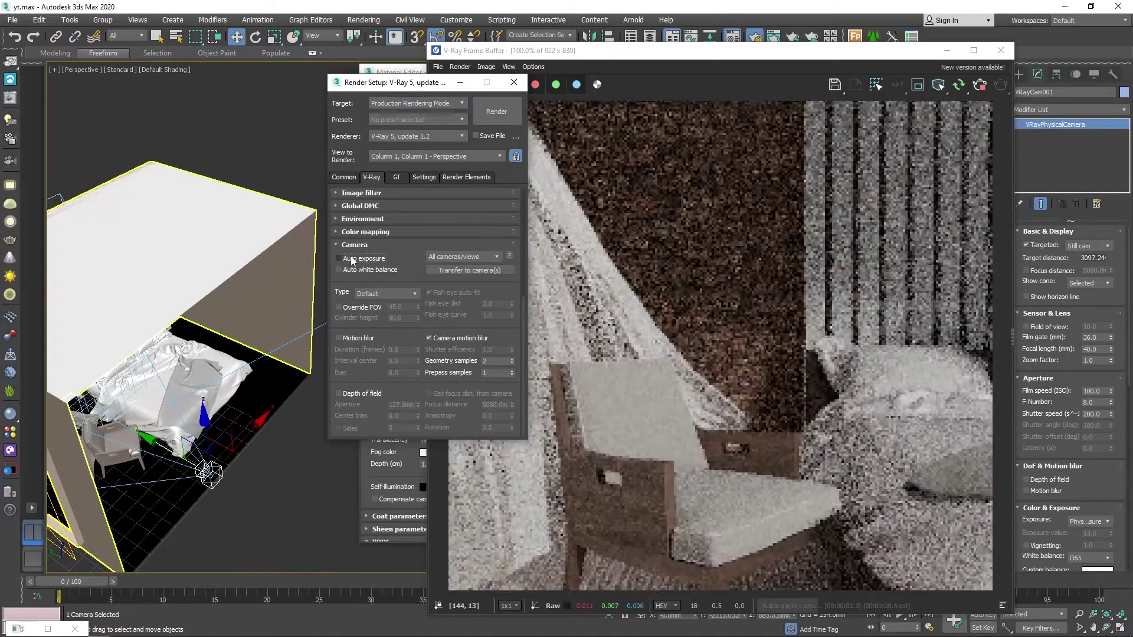
left_click(513, 82)
left_click(1091, 391)
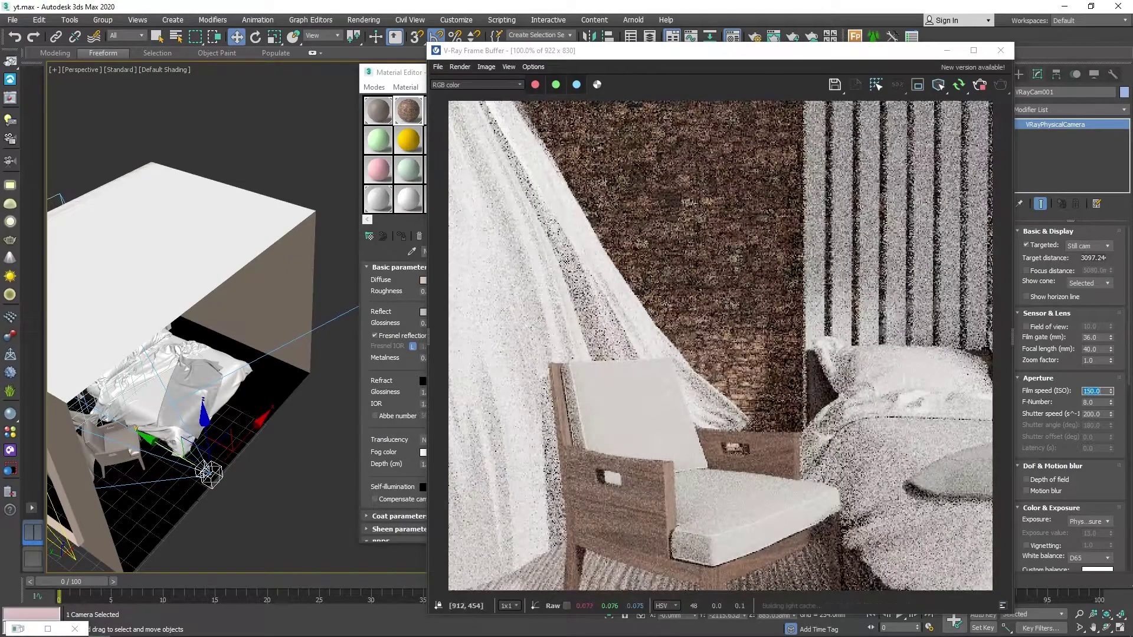
type("150")
key("Return")
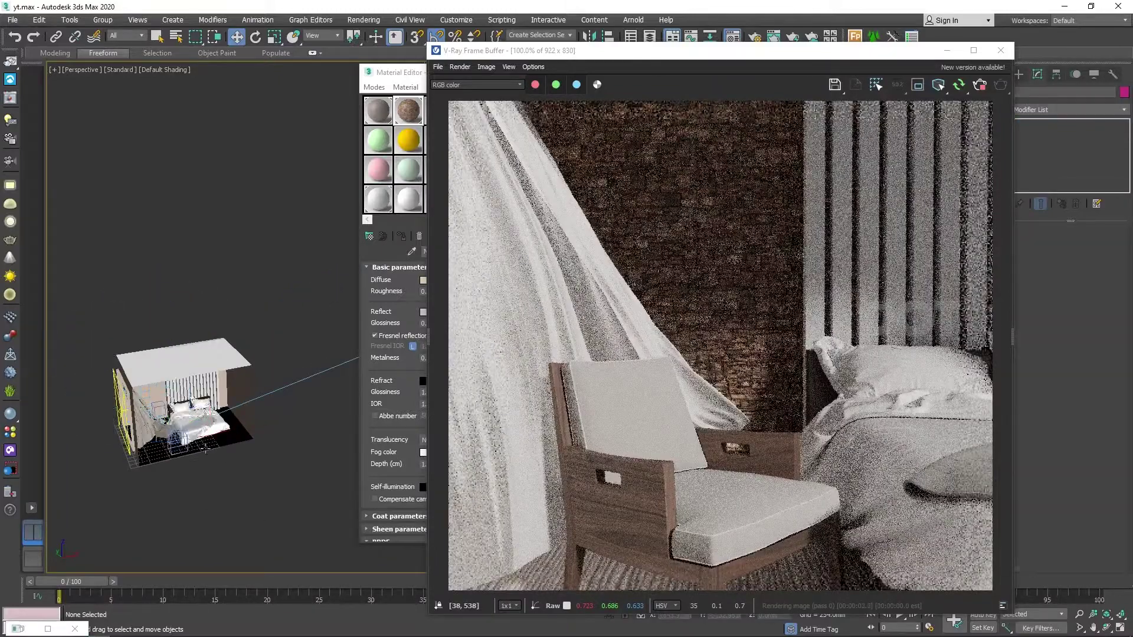
middle_click_drag(257, 520, 260, 485)
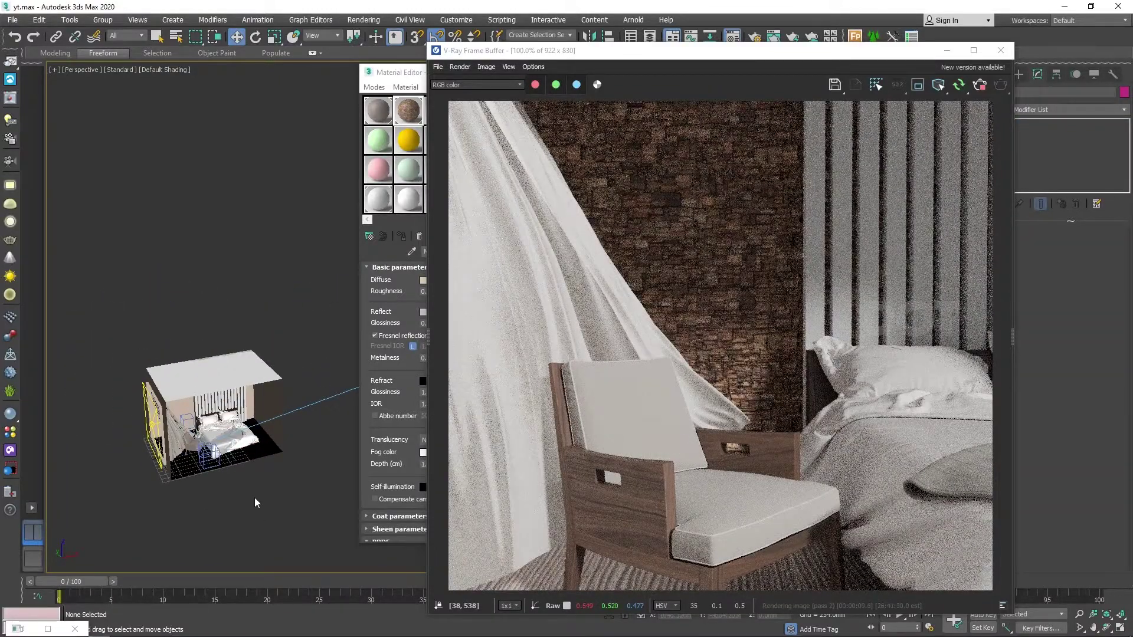
left_click(9, 255)
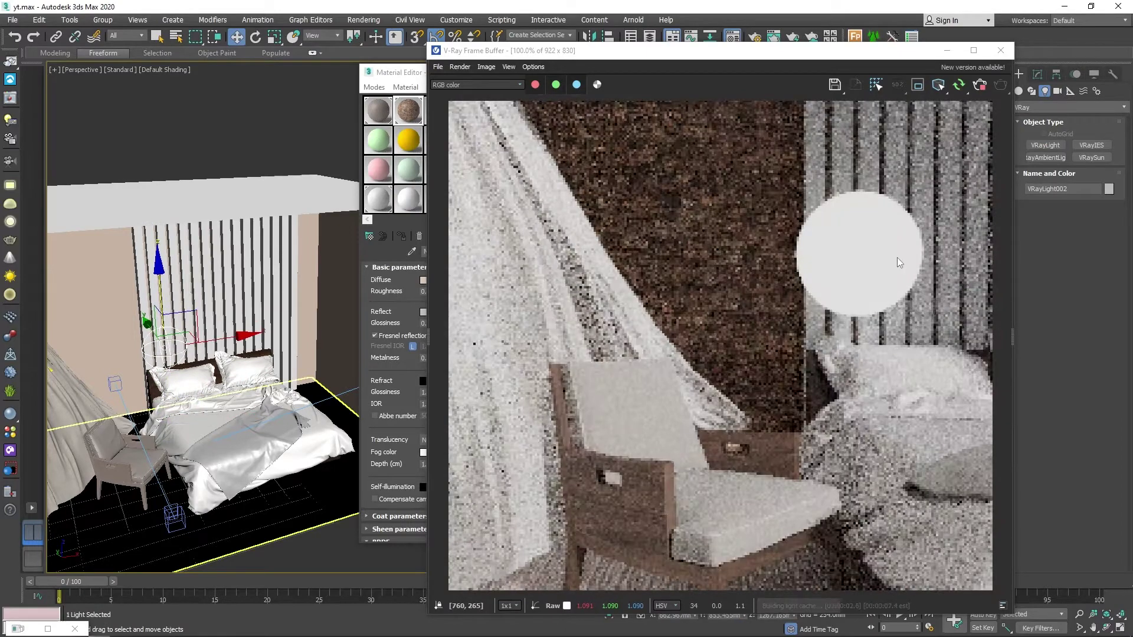
Step: Set the sphere light to radiant power units with a 3000 K temperature
left_click(1037, 75)
left_click(1036, 389)
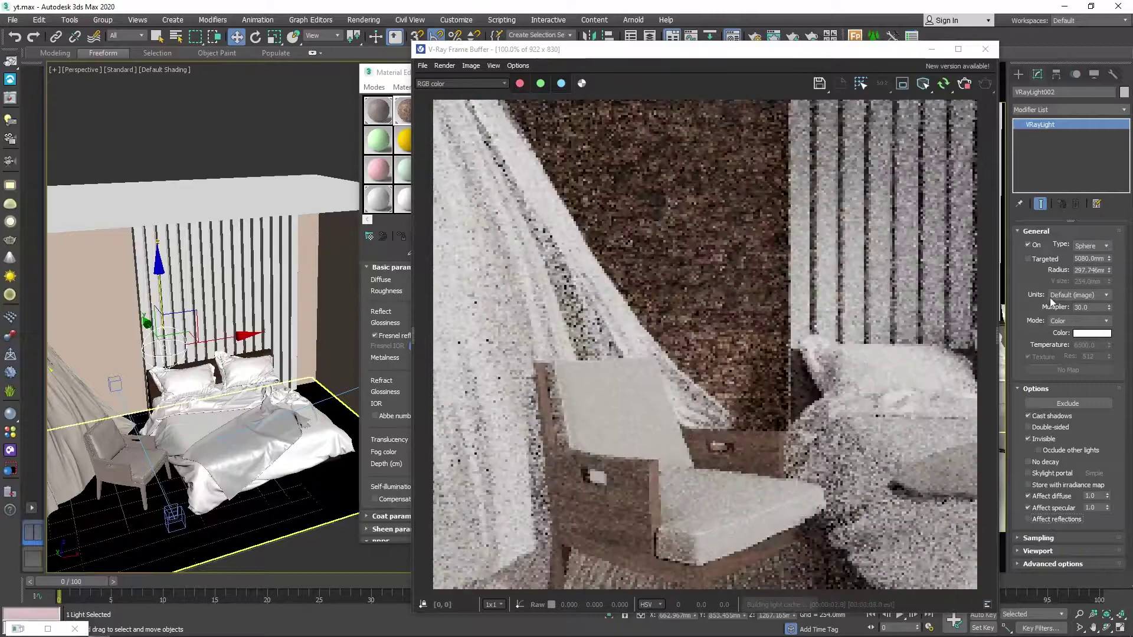
left_click(1075, 295)
left_click(1080, 321)
type("99")
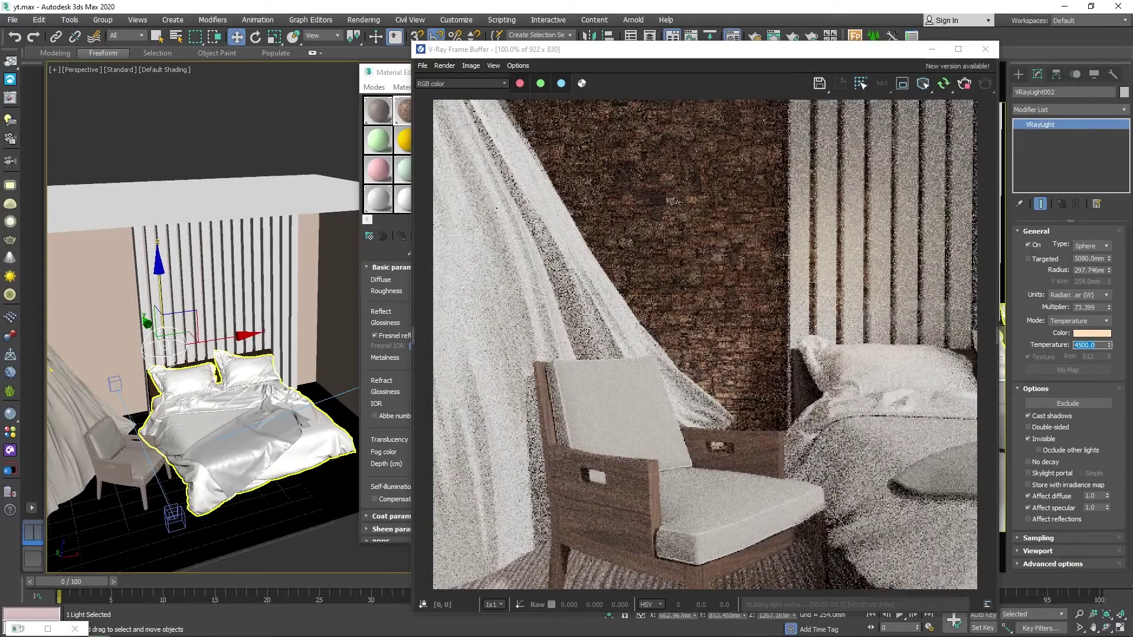
type("3000")
key("Return")
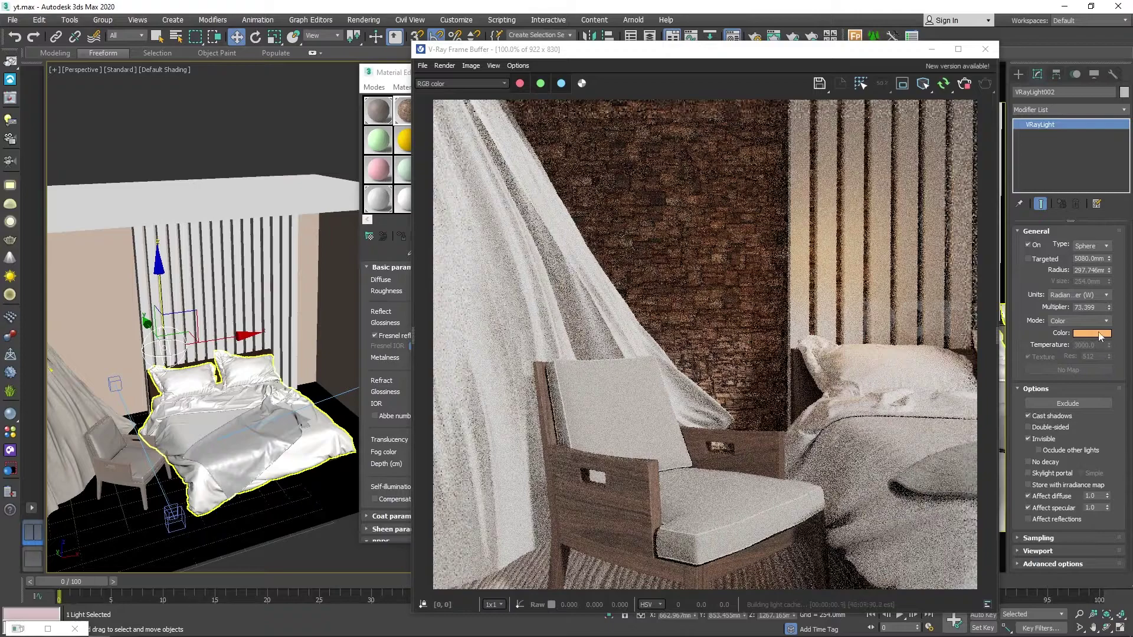
Step: Give the light a warm salmon colour and add the potted plant by the armchair
left_click(1091, 334)
left_click_drag(377, 126, 407, 125)
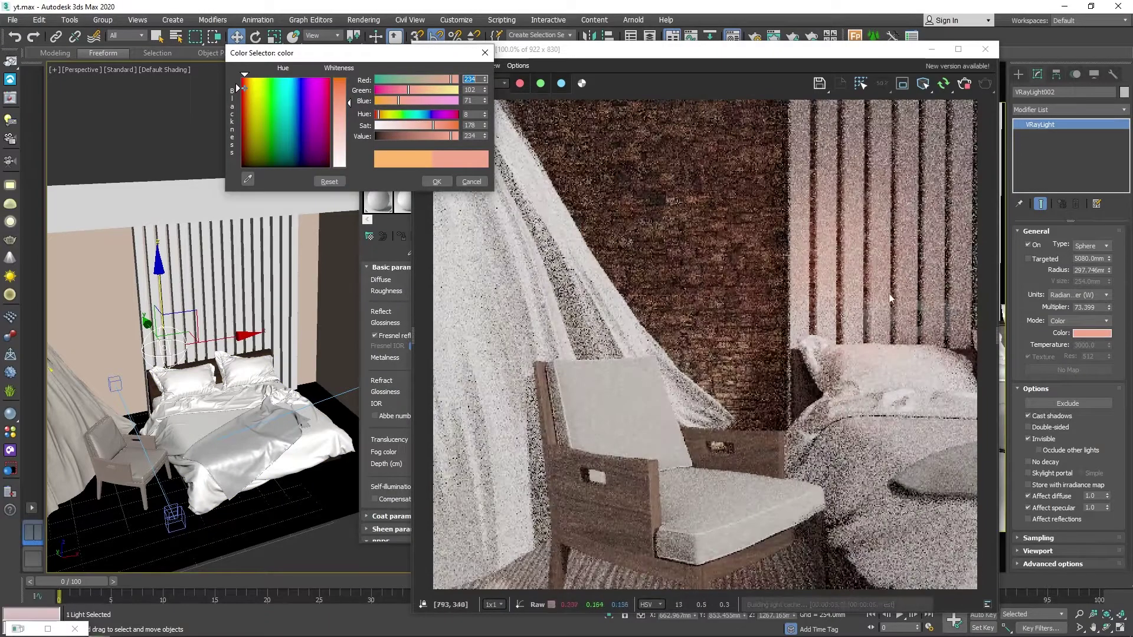
left_click(437, 181)
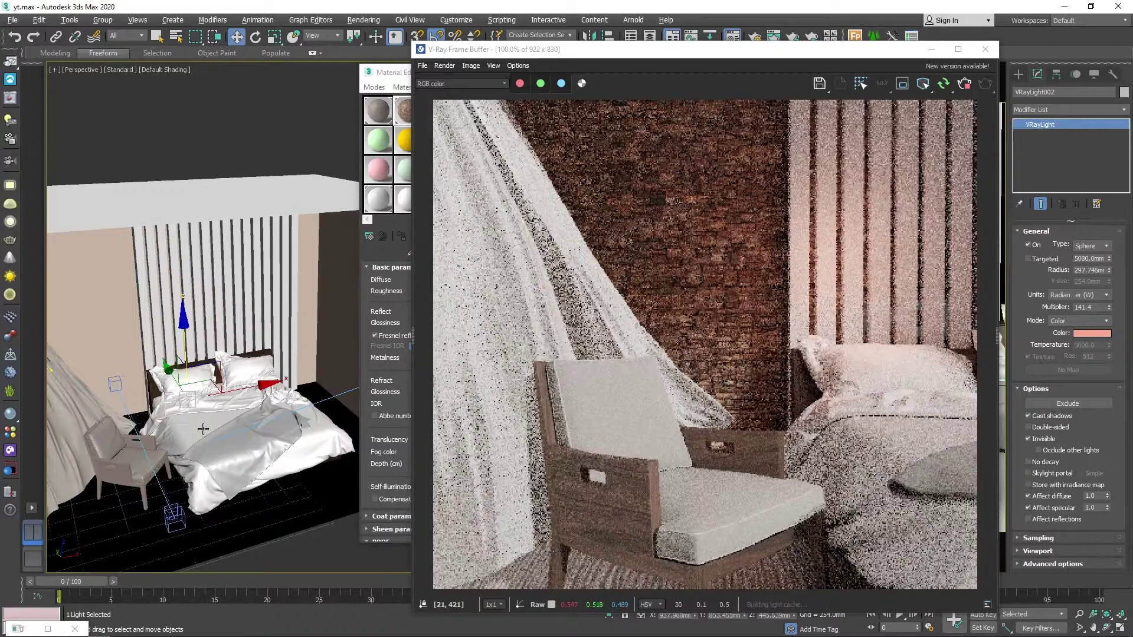
scroll(191, 340, "up", 5)
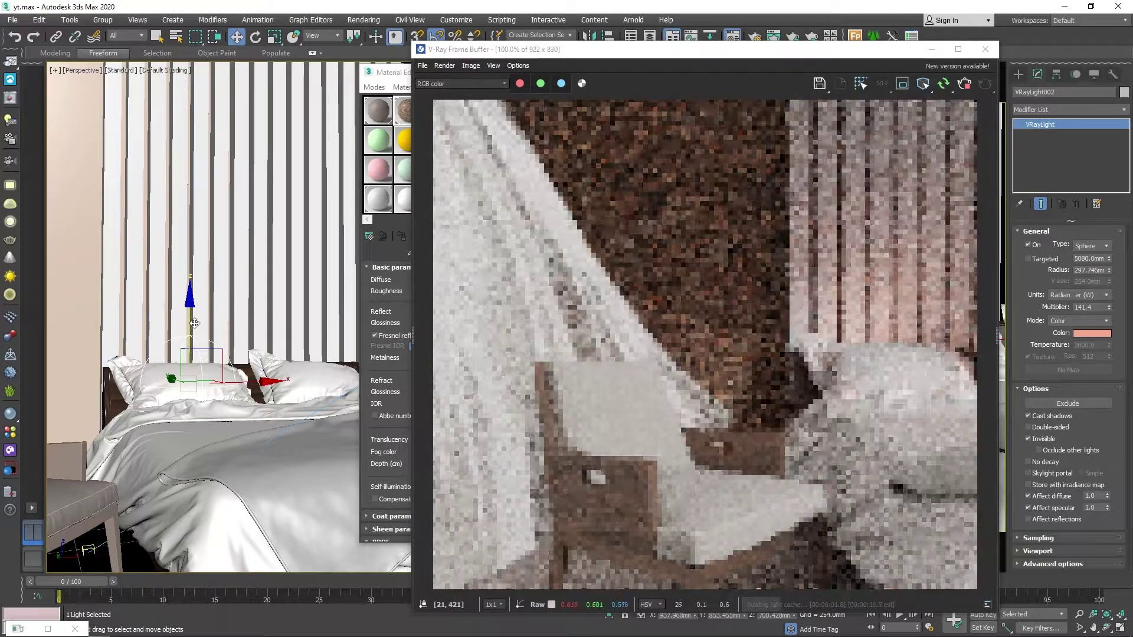
scroll(195, 324, "down", 5)
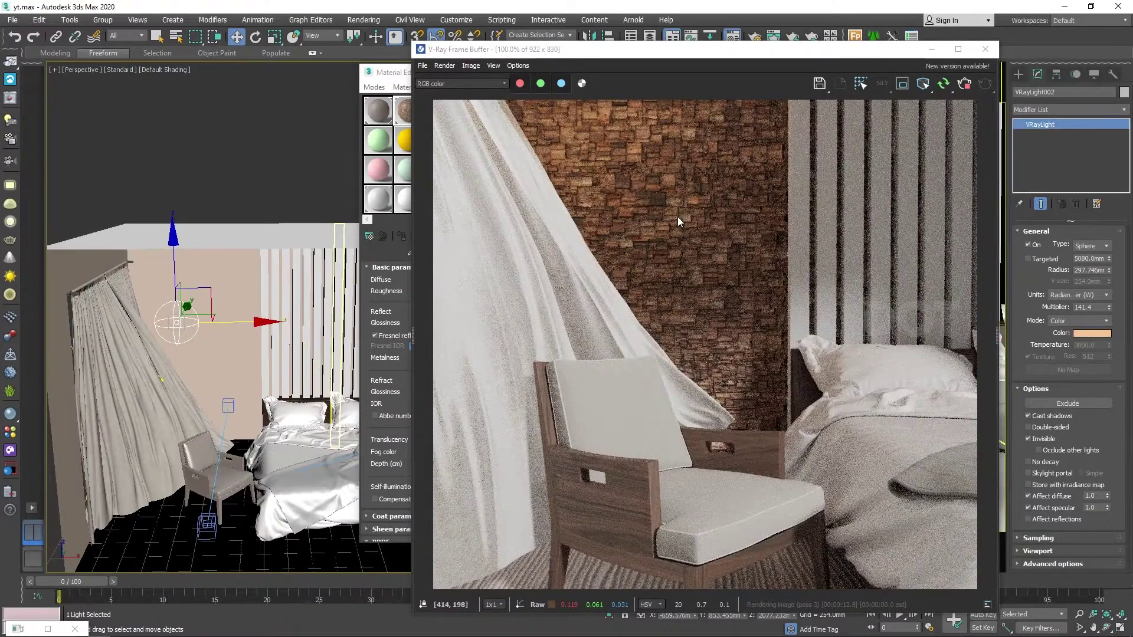
left_click(212, 455)
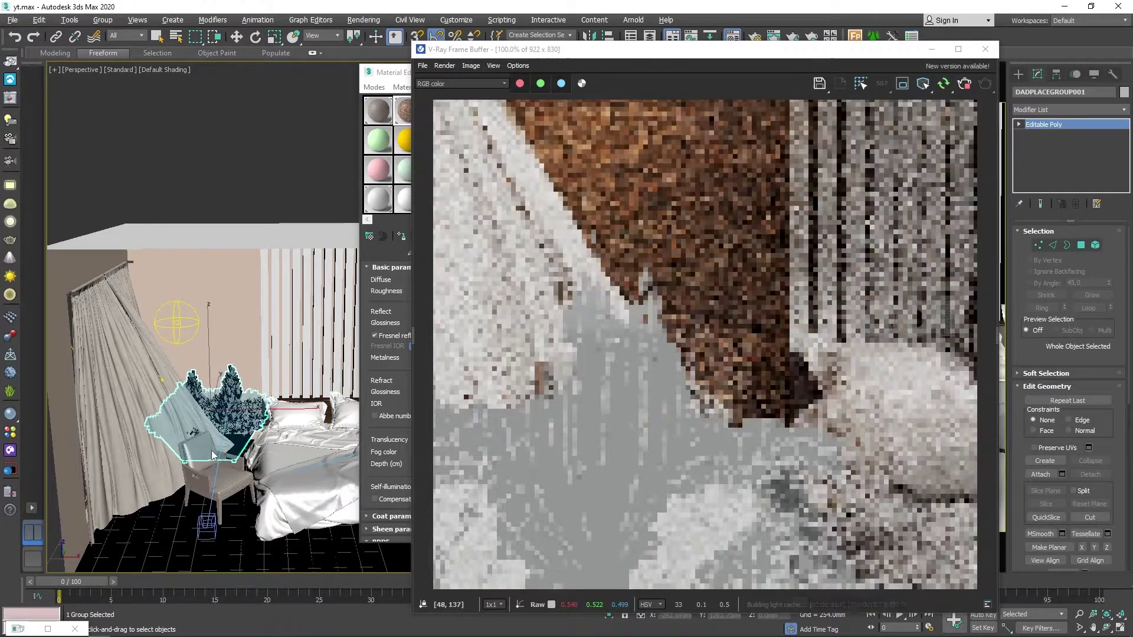
Step: Select the plant group and view it alongside the armchair and bed
left_click(103, 19)
scroll(303, 403, "up", 3)
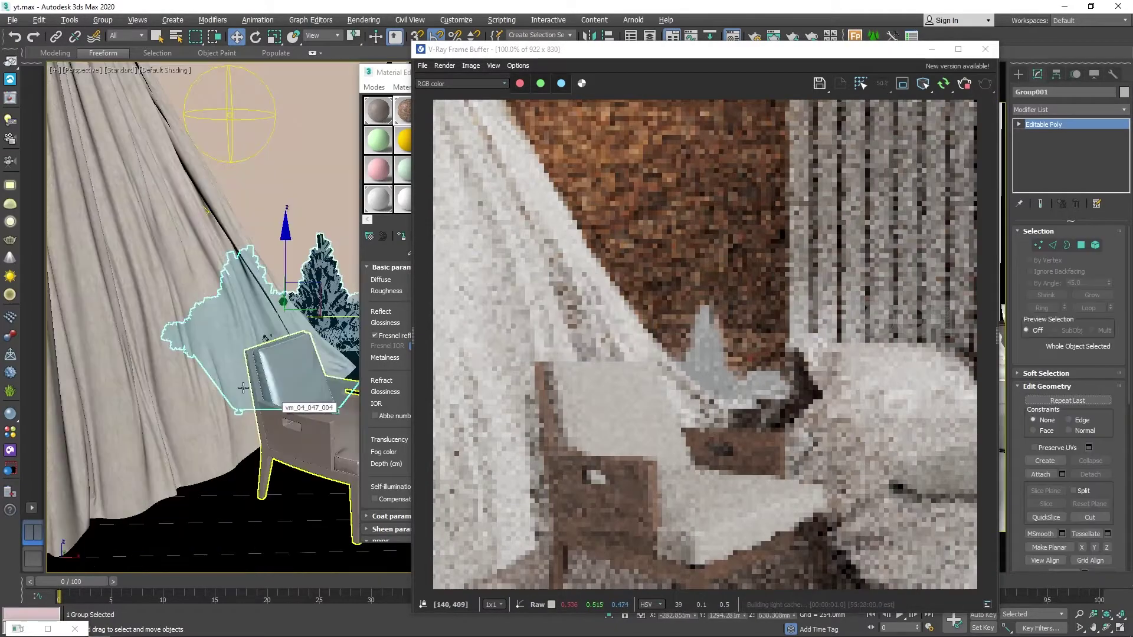
scroll(304, 403, "up", 3)
middle_click_drag(304, 403, 223, 382, "alt")
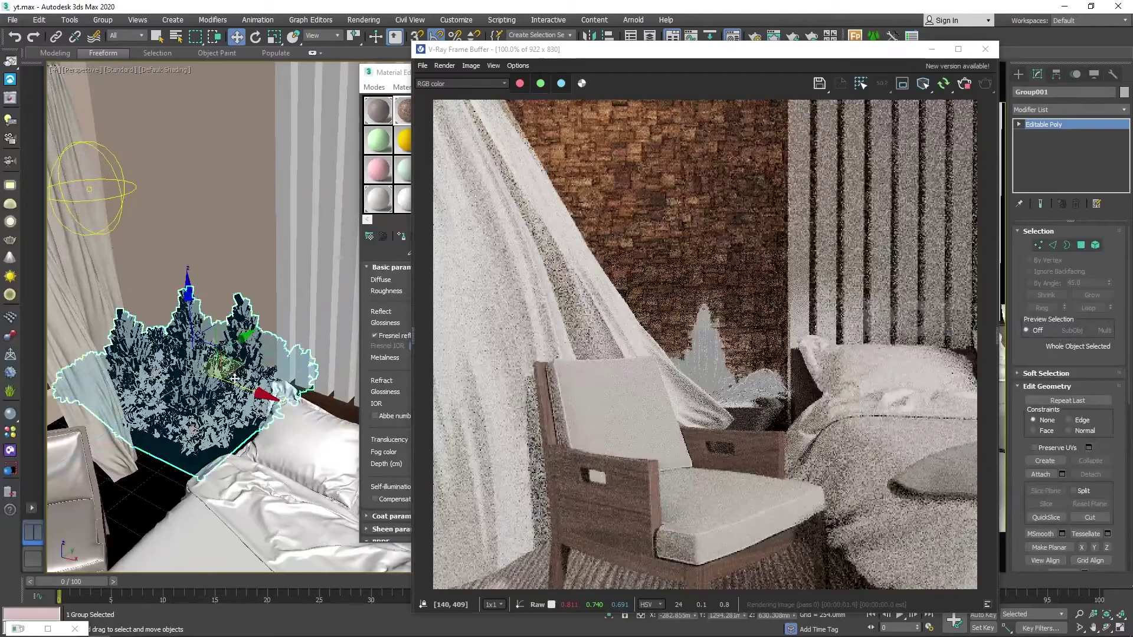
middle_click_drag(223, 382, 215, 420, "alt")
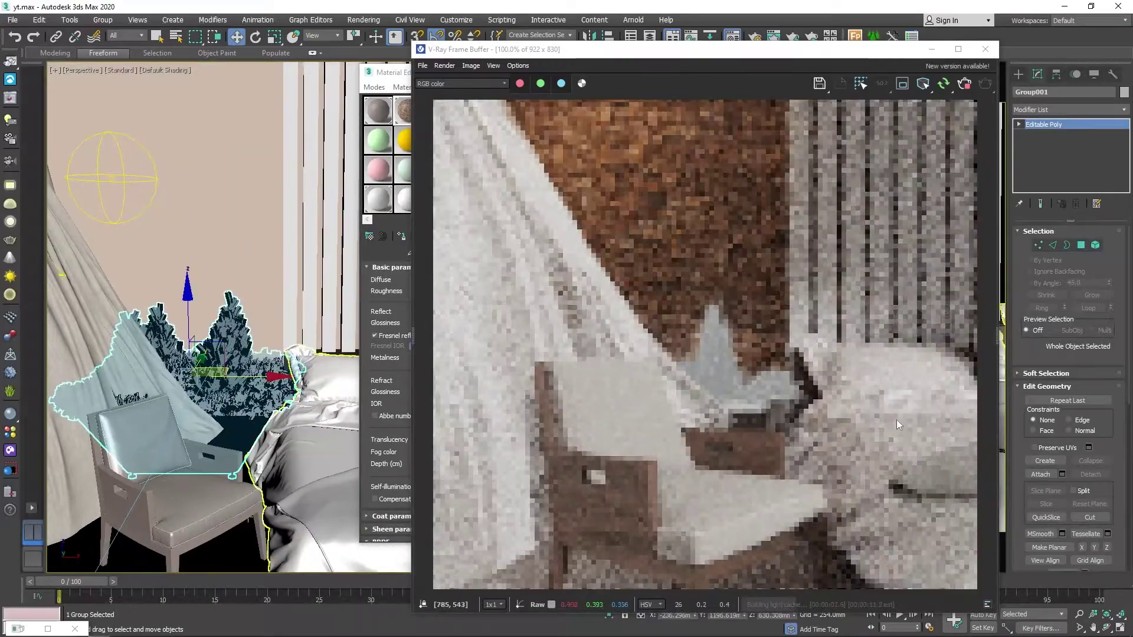
Step: Relink the plant's missing texture files through Asset Tracking's Set Path
key("shift+t")
left_click(83, 136)
left_click(83, 237, "shift")
left_click(63, 23)
left_click(100, 66)
key("ctrl+v")
left_click(623, 343)
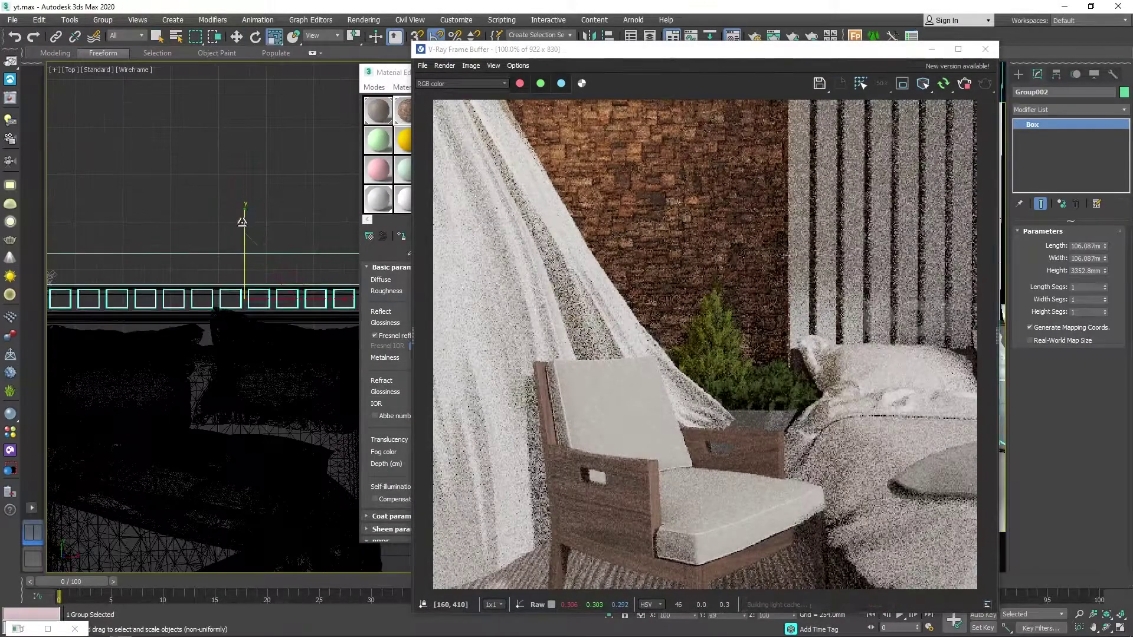
Step: Rotate the headboard plane light by -55 degrees
key("w")
left_click(242, 248)
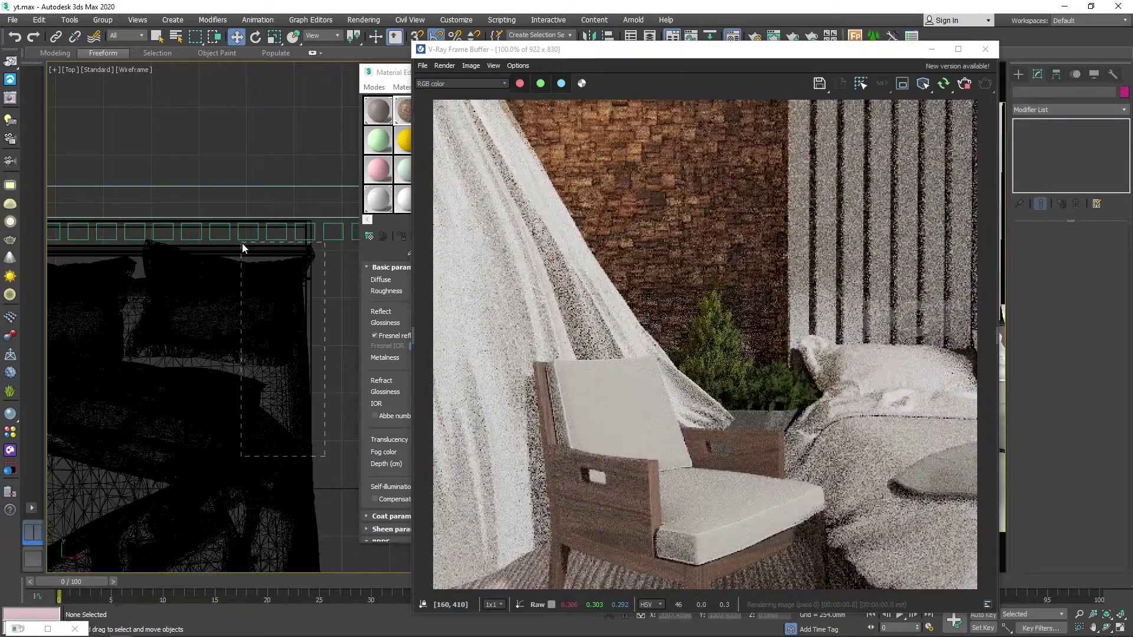
scroll(242, 248, "down", 2)
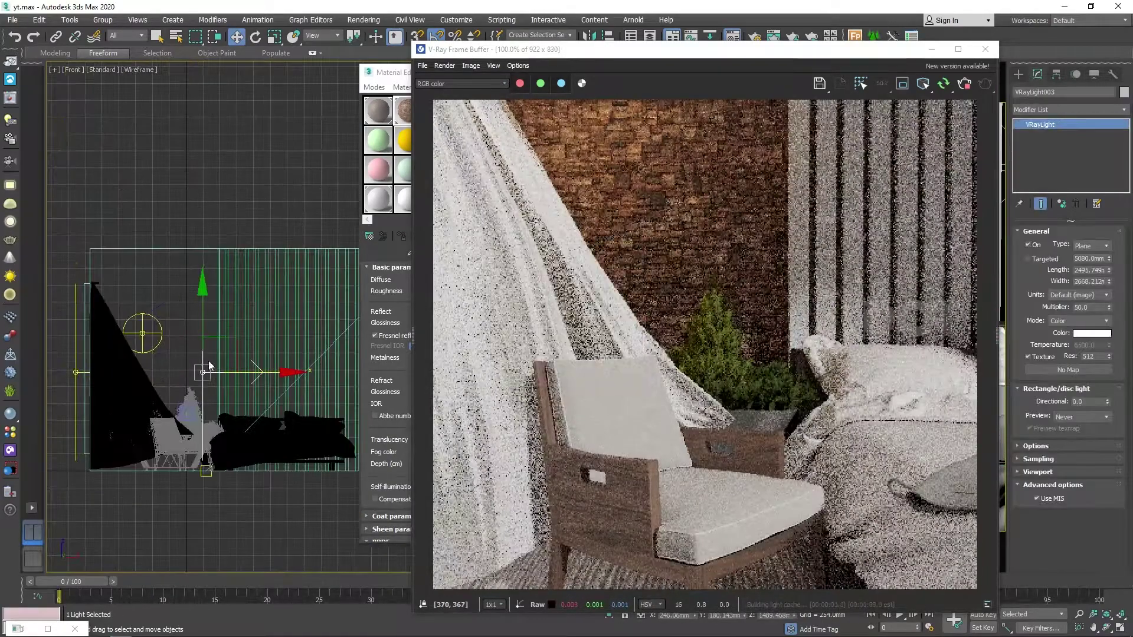
left_click_drag(210, 374, 214, 382)
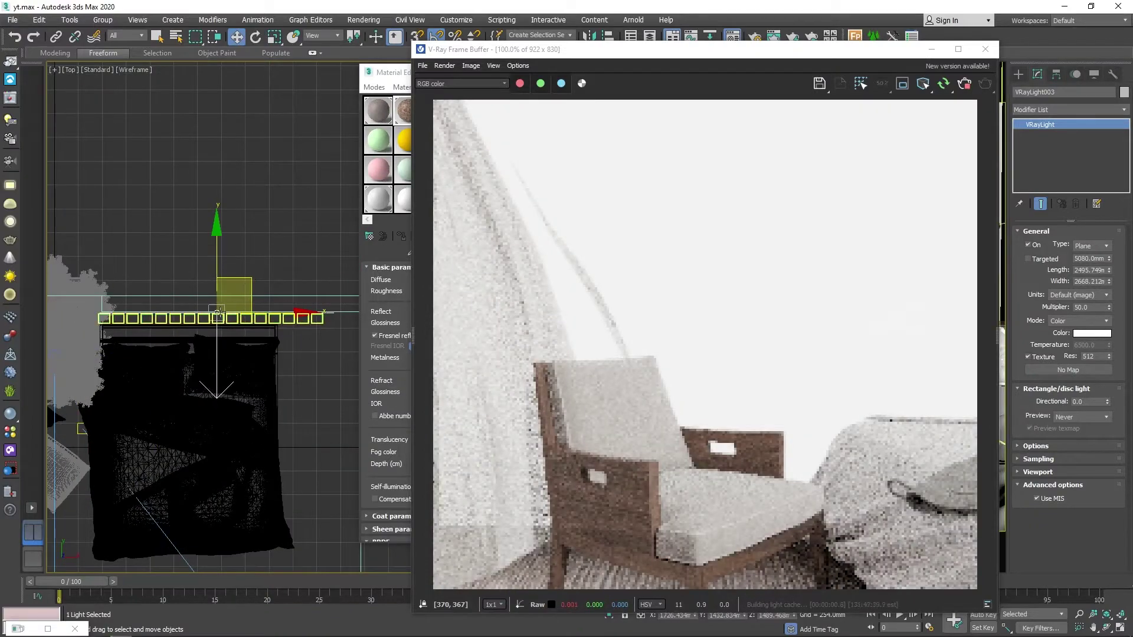
Step: Set both slat lights to 3500 K, radiant power units, multiplier 1586.486
scroll(252, 268, "up", 2)
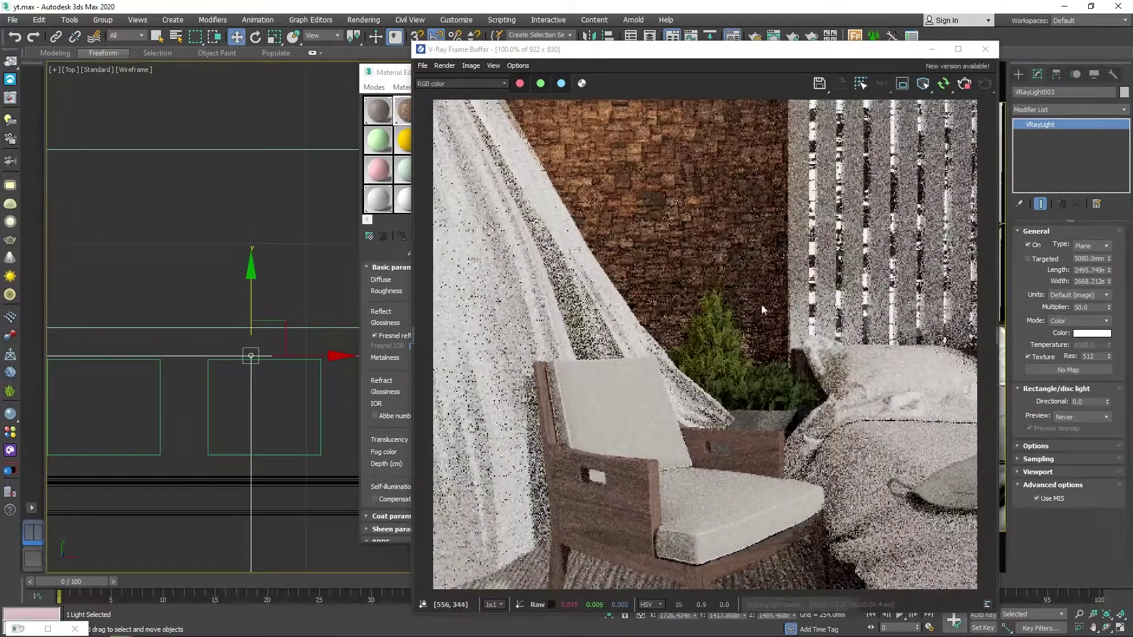
scroll(252, 354, "down", 2)
left_click(321, 366)
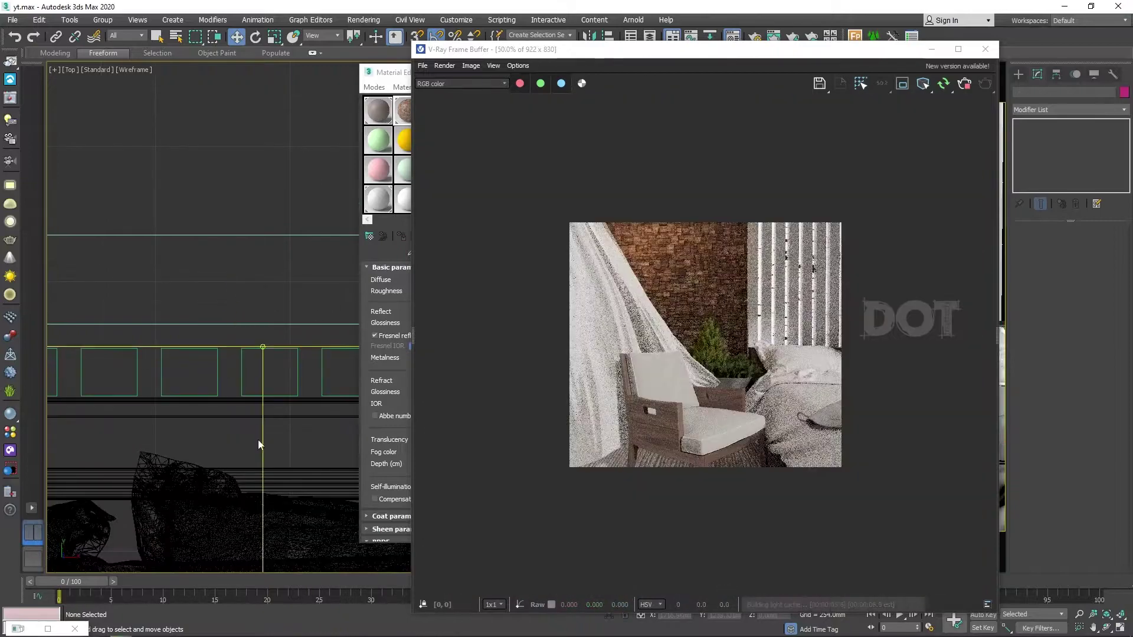
left_click(1035, 446)
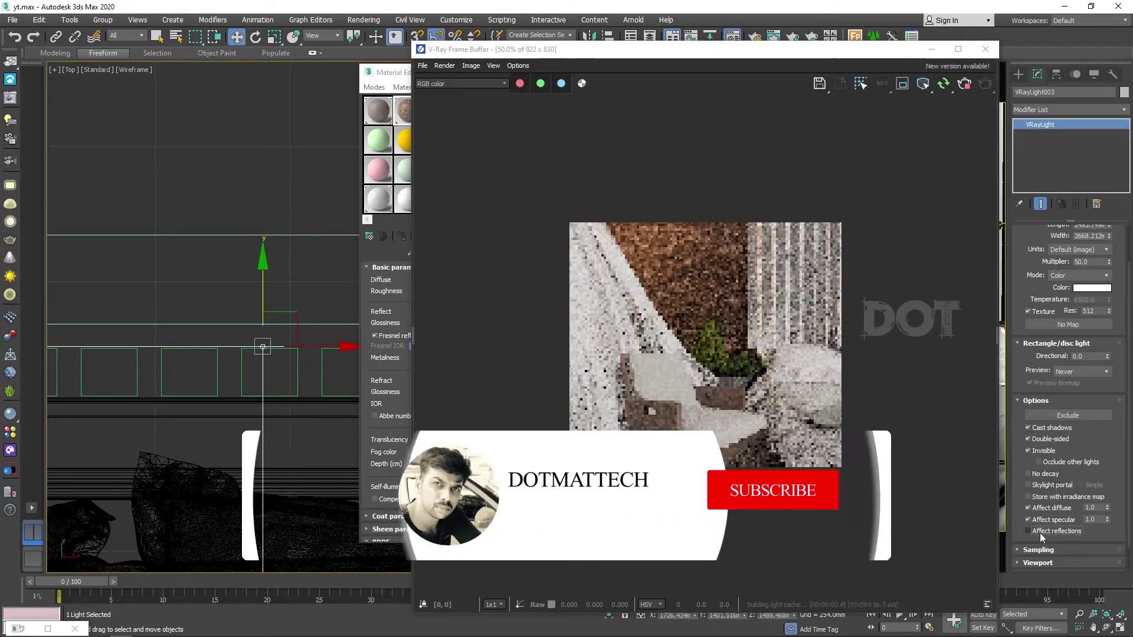
left_click(1079, 249)
left_click(1074, 287)
Step: View the render at 100% and select the Lens Effects layer
double_click(852, 278)
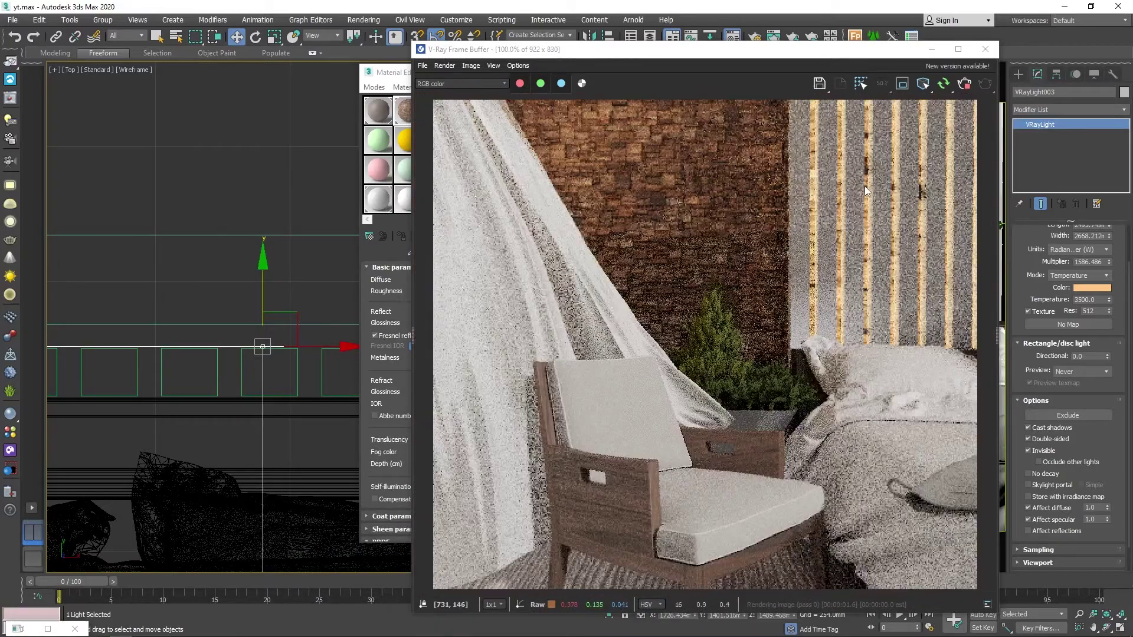
scroll(266, 354, "up", 2)
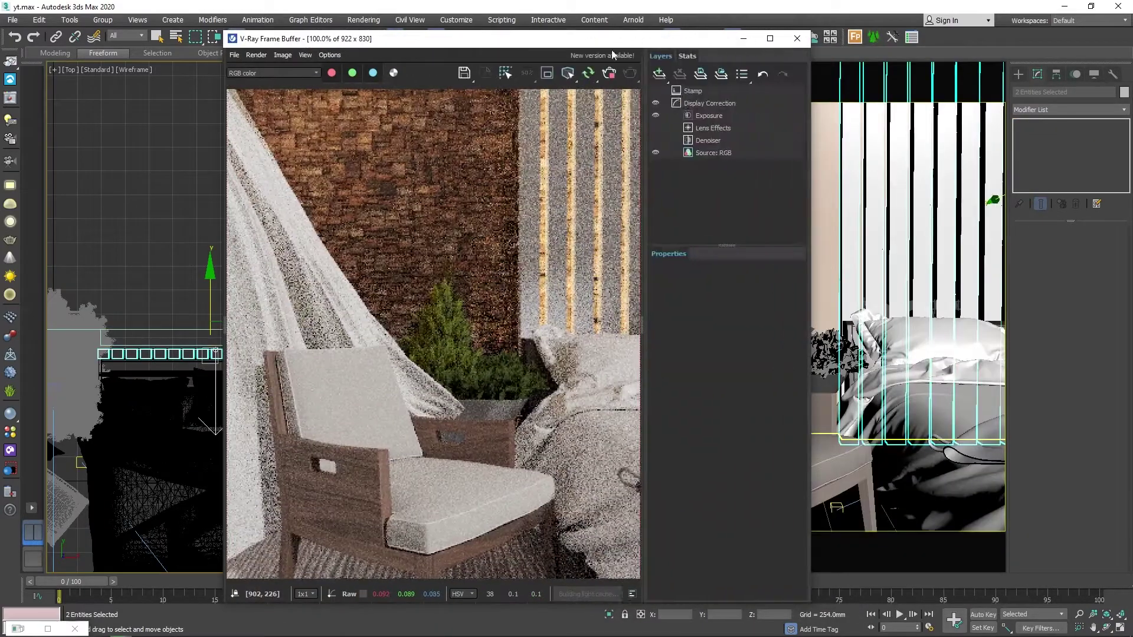
left_click(713, 128)
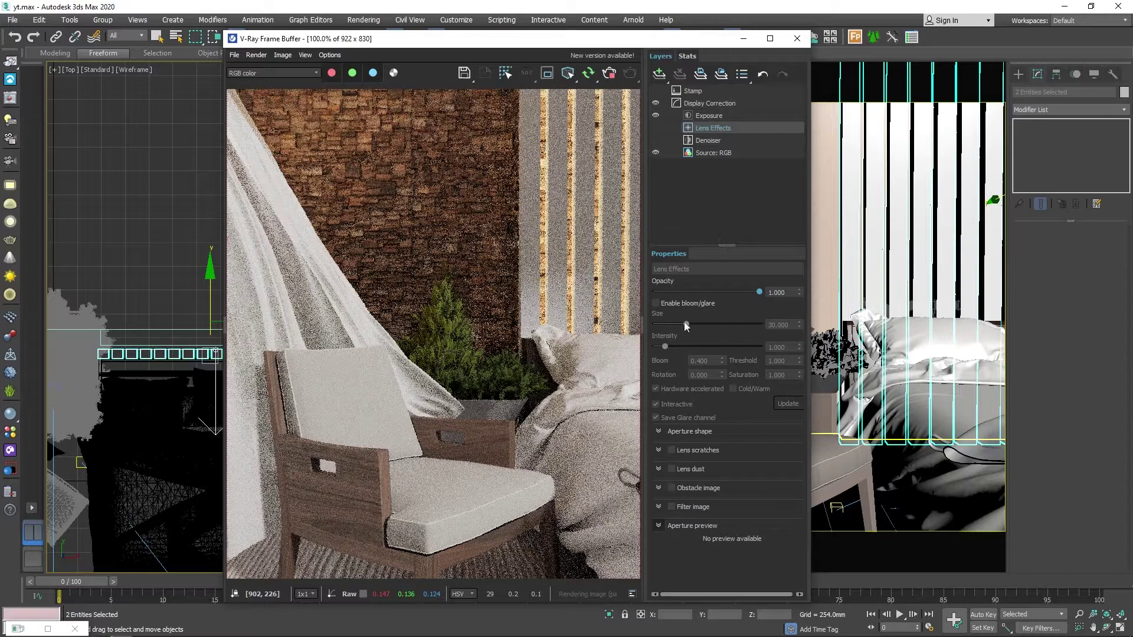
Step: Enable bloom/glare with size about 66.5 and intensity 7.401
left_click(655, 303)
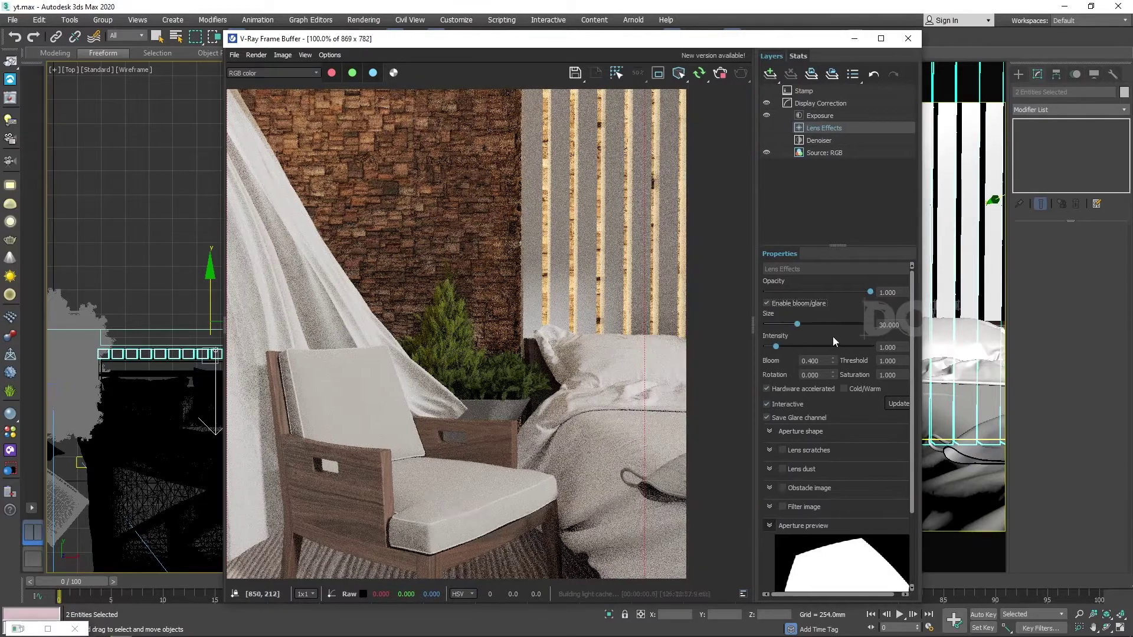
mouse_move(776, 347)
left_mouse_down()
mouse_move(870, 347)
mouse_move(830, 348)
left_mouse_up()
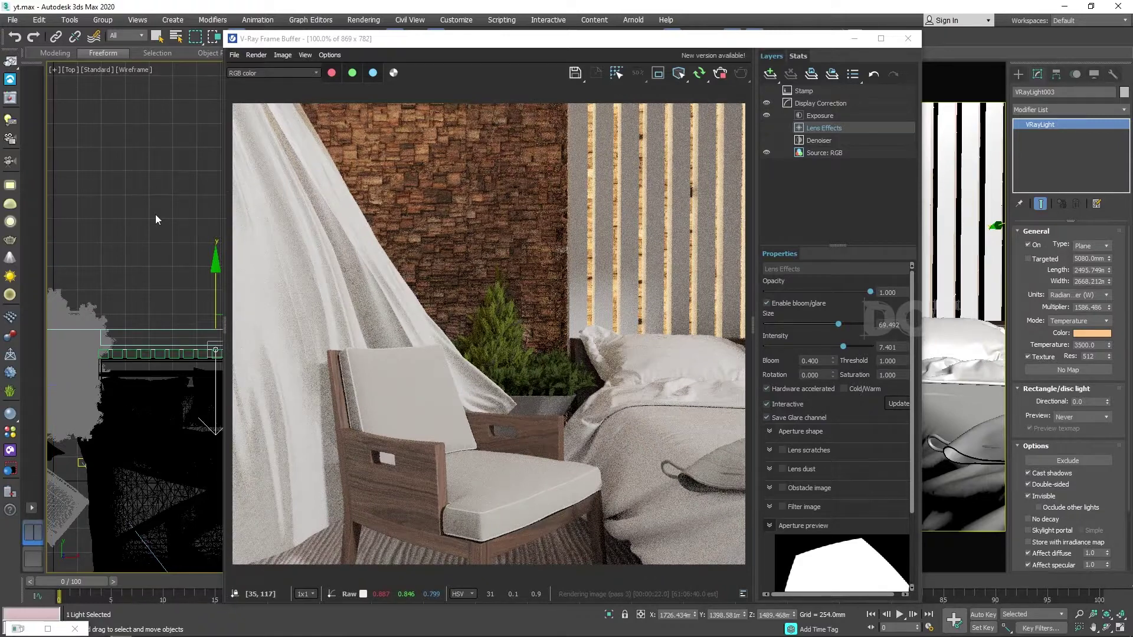
key("F10")
key("F10")
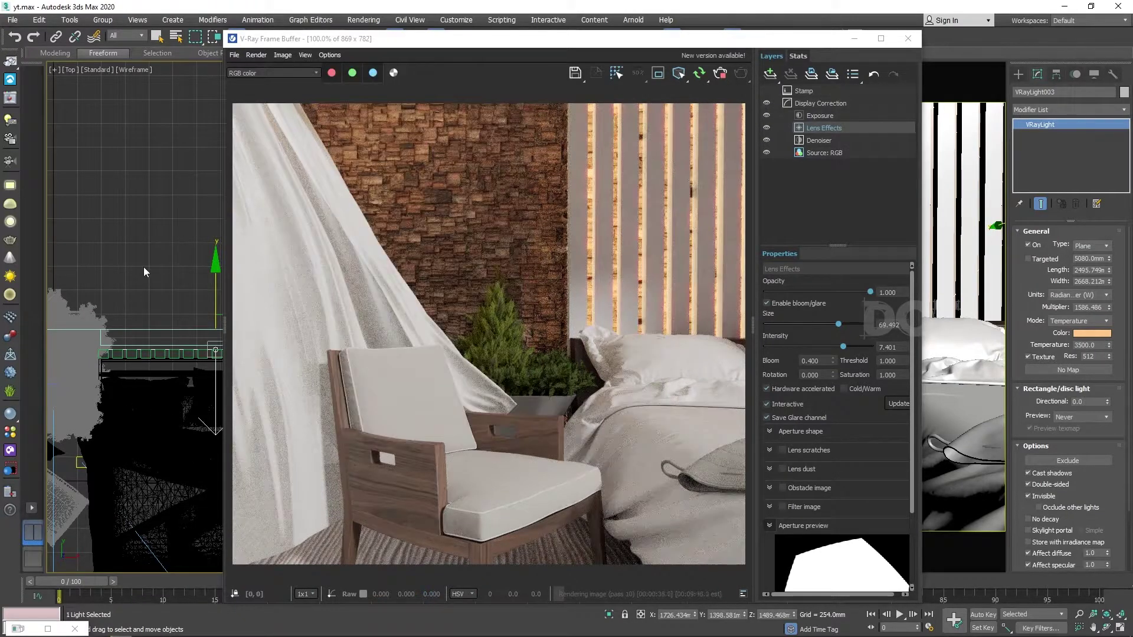
left_click_drag(590, 38, 655, 37)
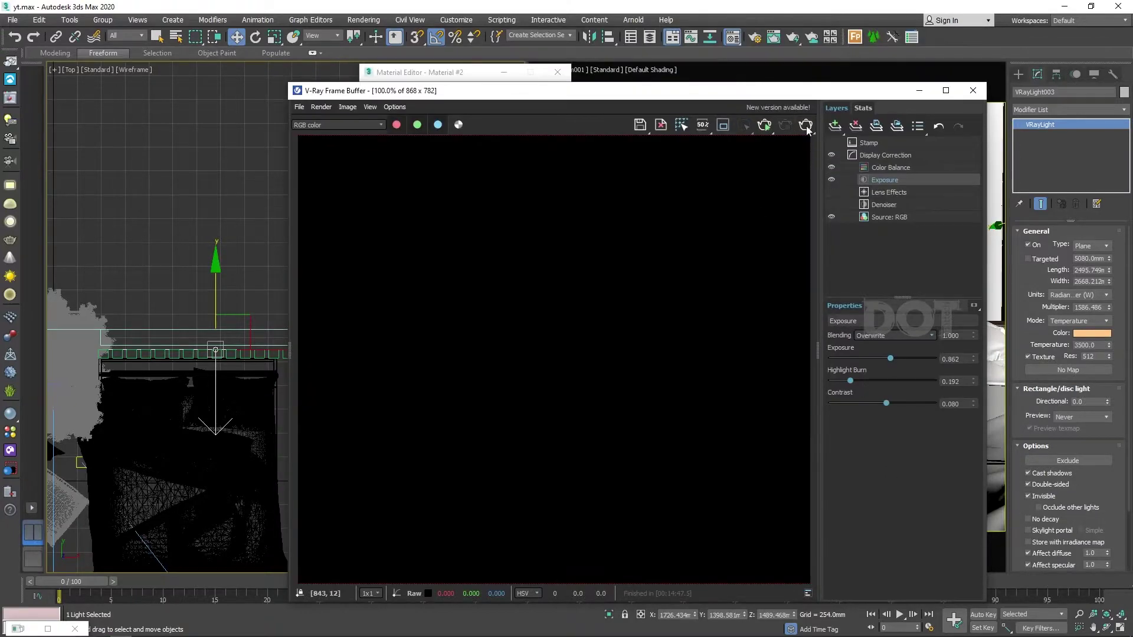
Step: Render the final 2000 x 1800 bedroom image from the V-Ray frame buffer
left_click(806, 126)
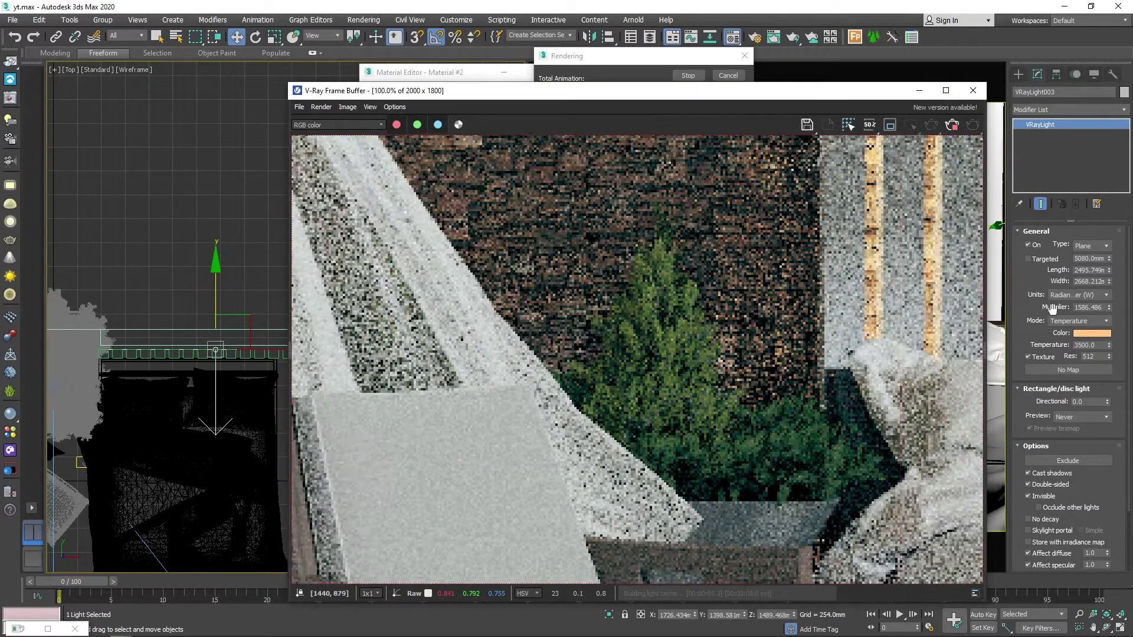